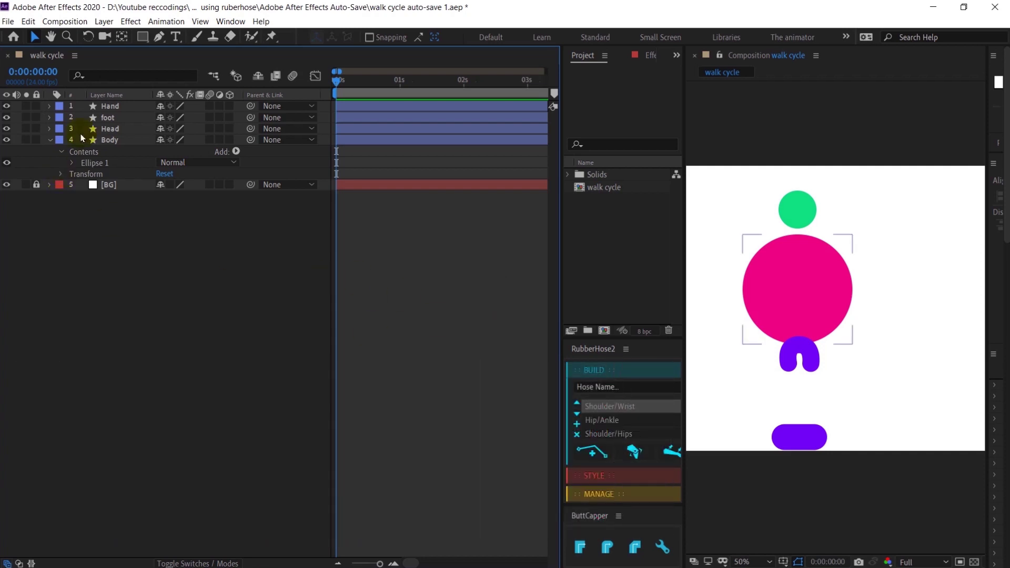
- Examine the foot, Hand, Head and Body layers and where their anchor points sit in the composition
left_click(113, 118)
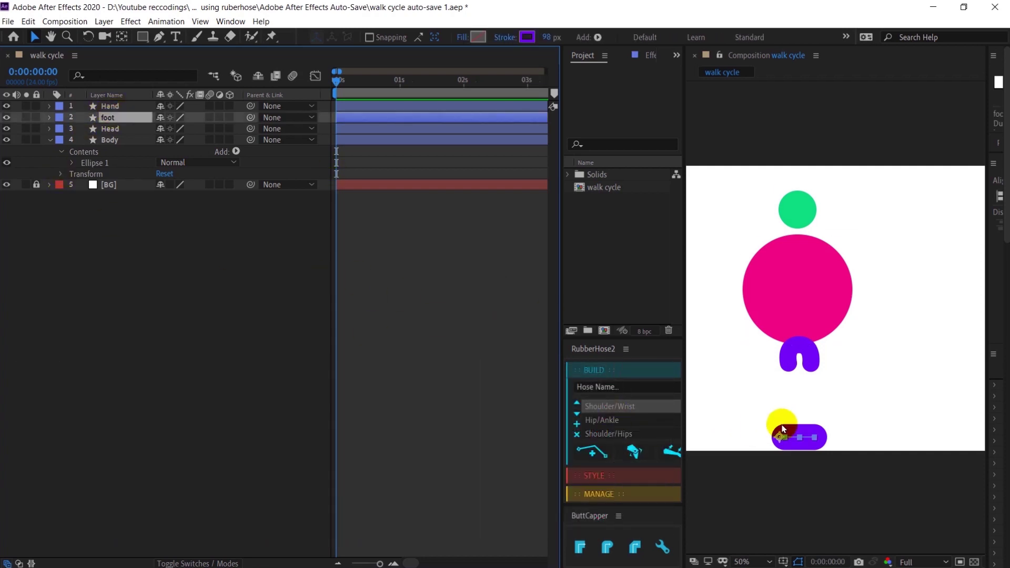
left_click(117, 106)
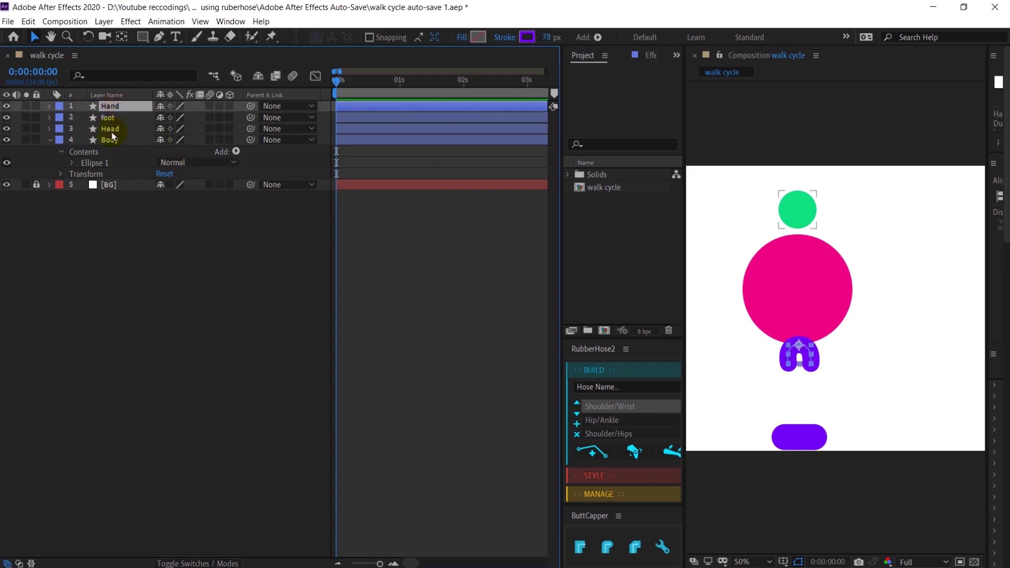
left_click(110, 129)
left_click(111, 140)
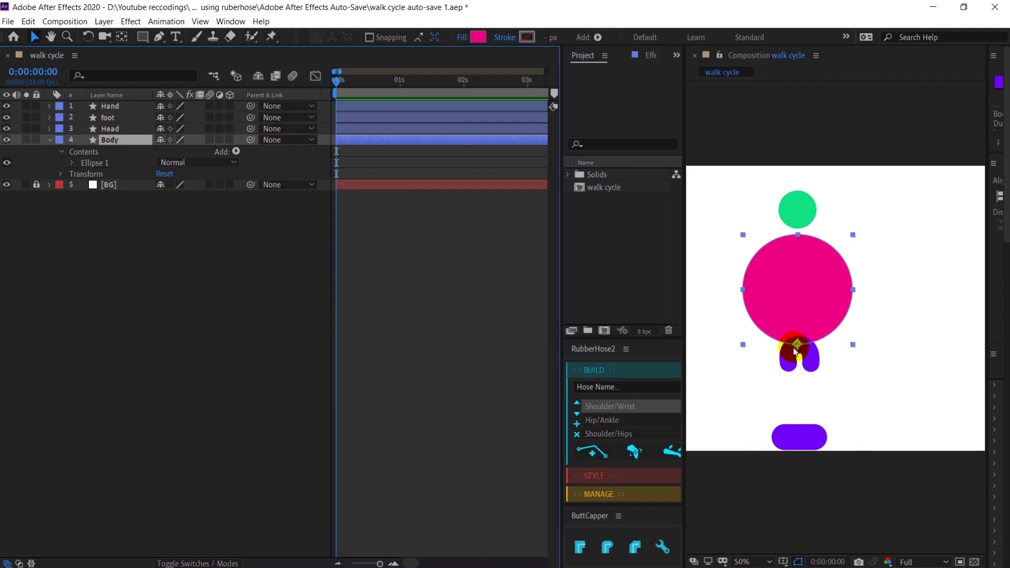
left_click(800, 358)
left_click(793, 435)
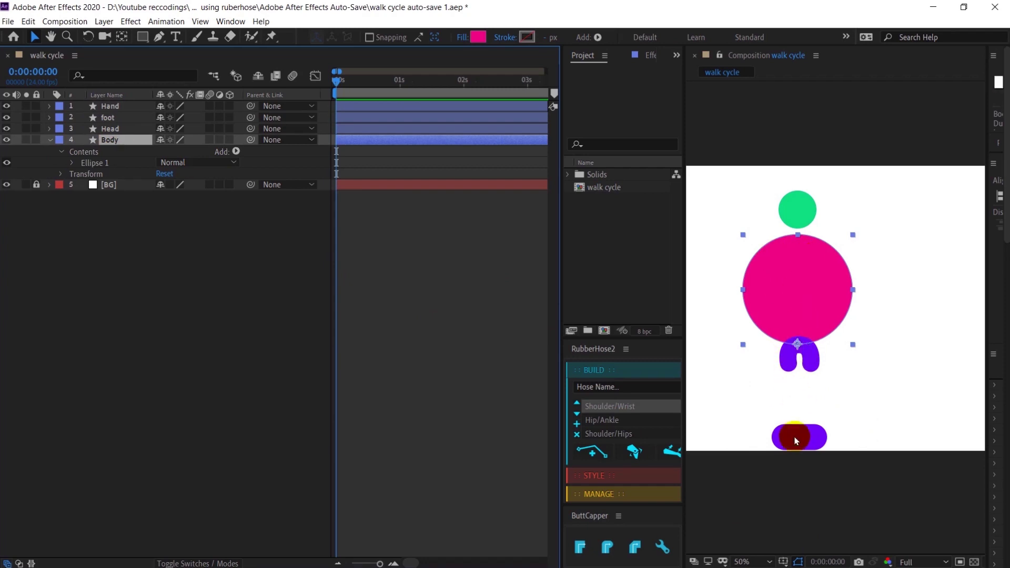
left_click(791, 349)
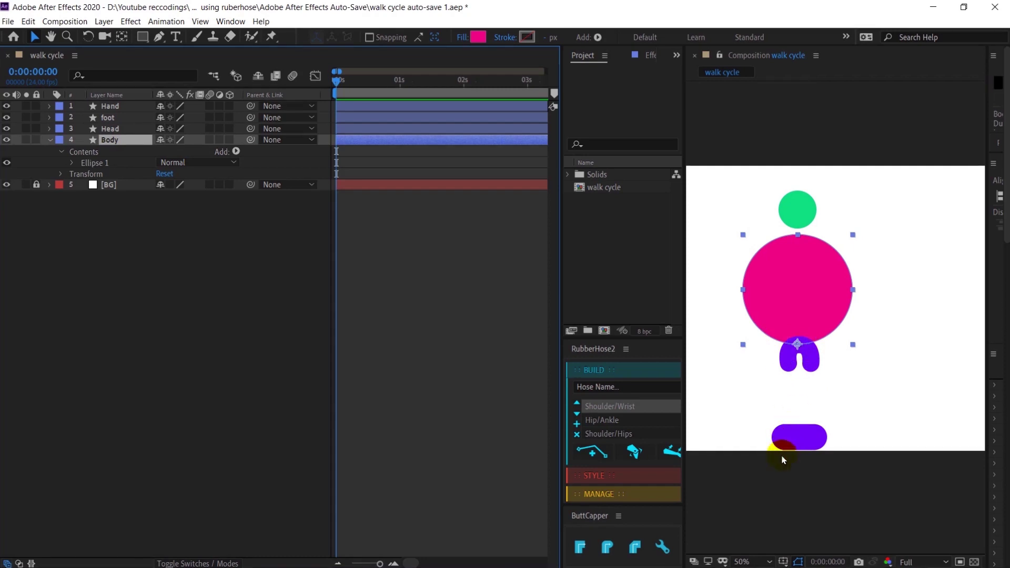
left_click(783, 439)
left_click(800, 436)
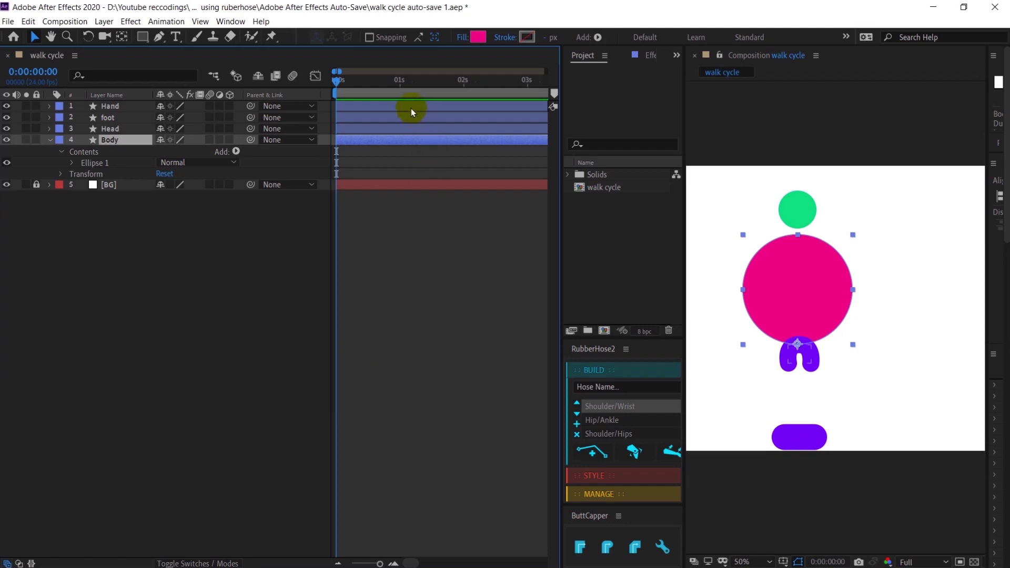
left_click_drag(399, 84, 325, 90)
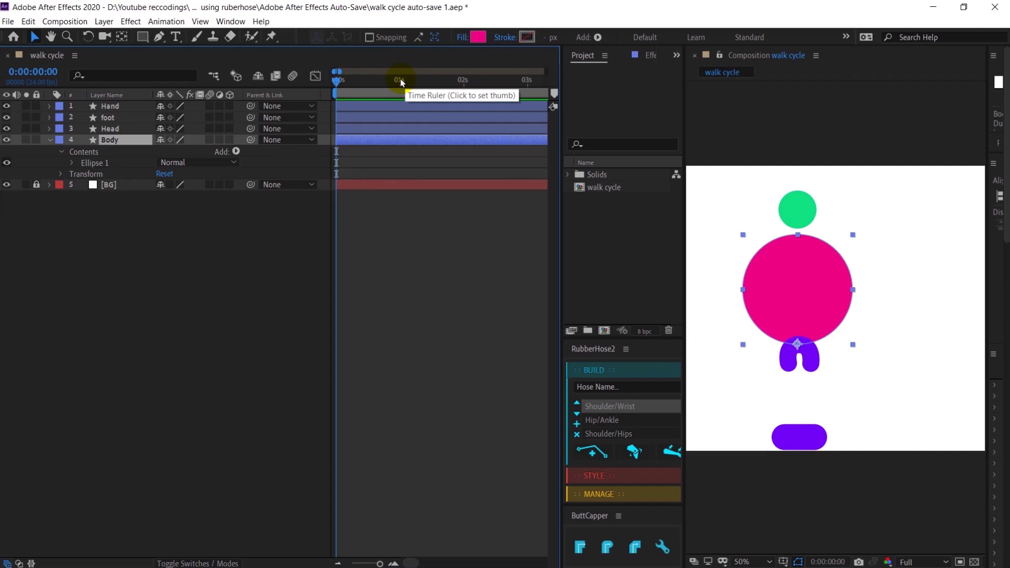
key("equal")
key("equal")
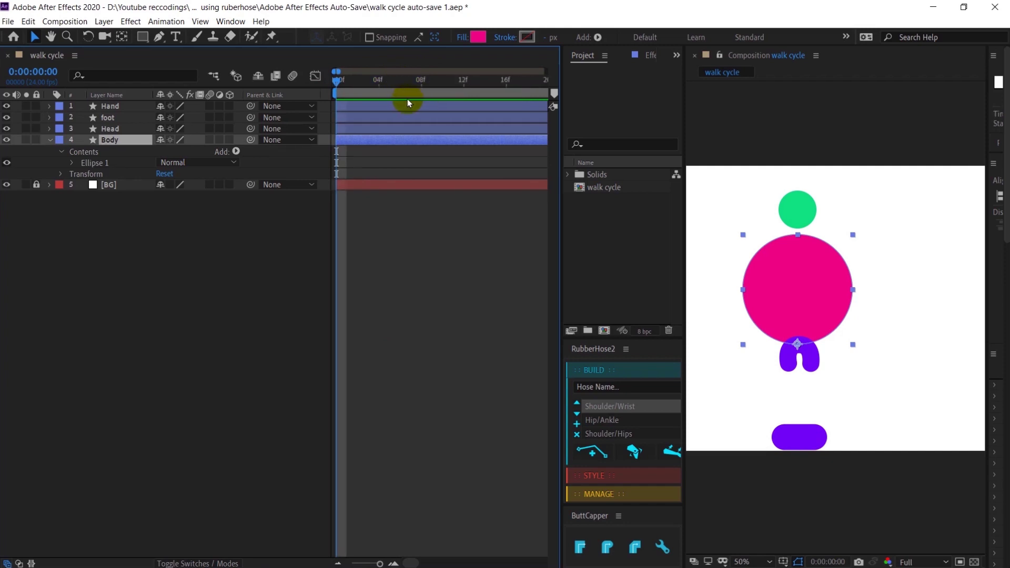
scroll(413, 98, "down", 2)
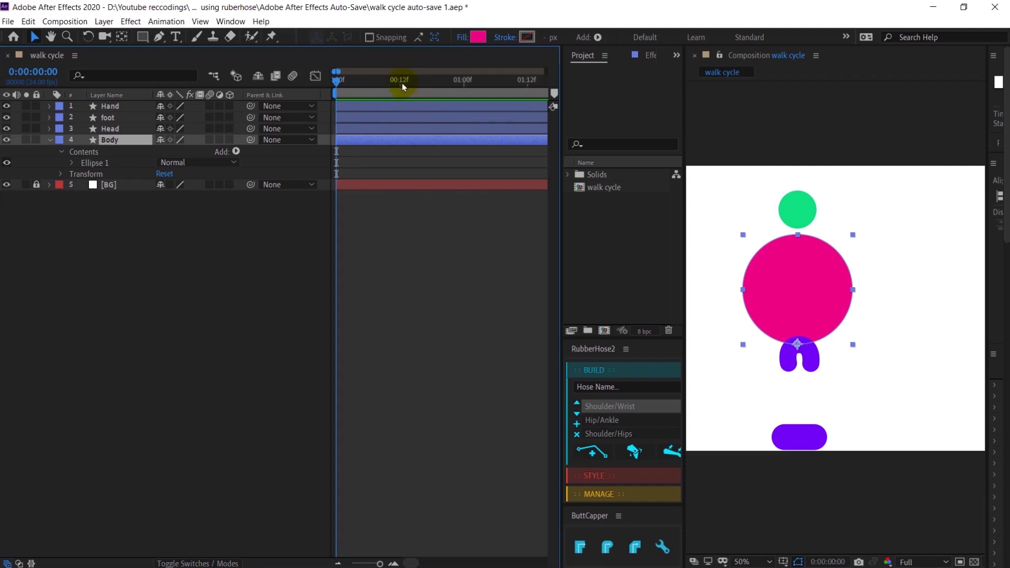
scroll(401, 84, "down", 1)
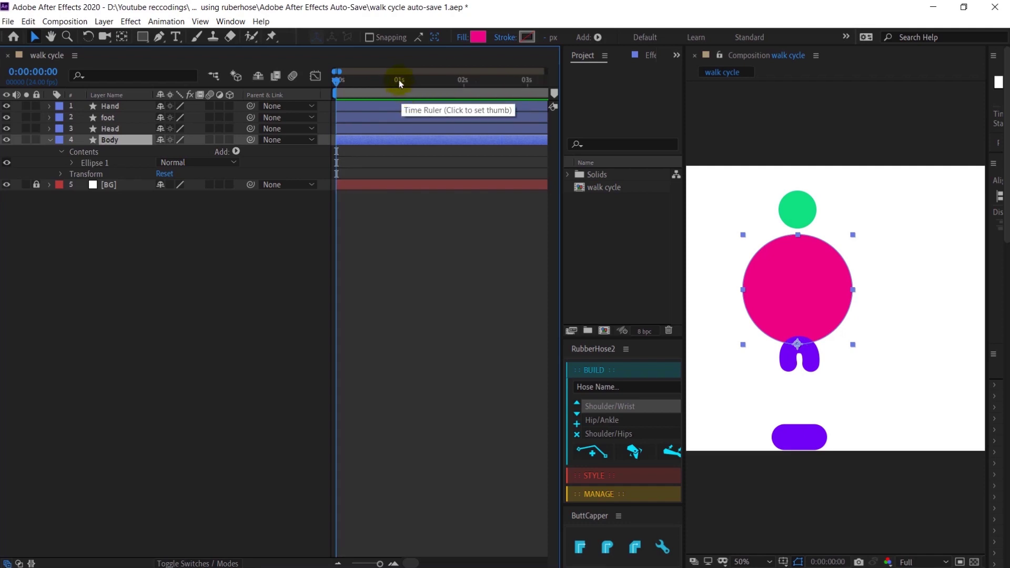
left_click(400, 83)
left_click_drag(399, 83, 296, 83)
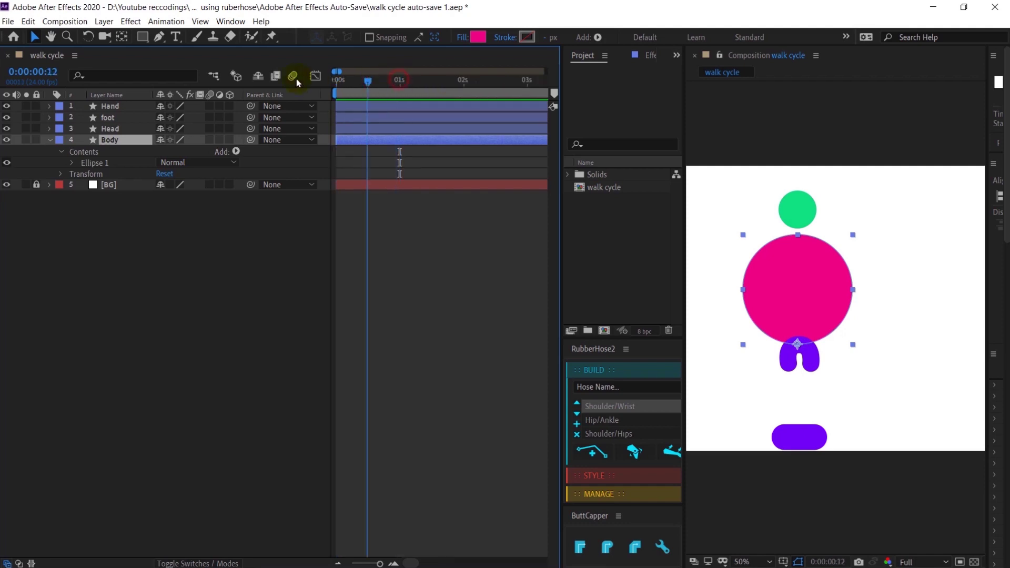
- Advance the current time 24 frames to 0:00:01:00 and end the work area there
left_click(31, 76)
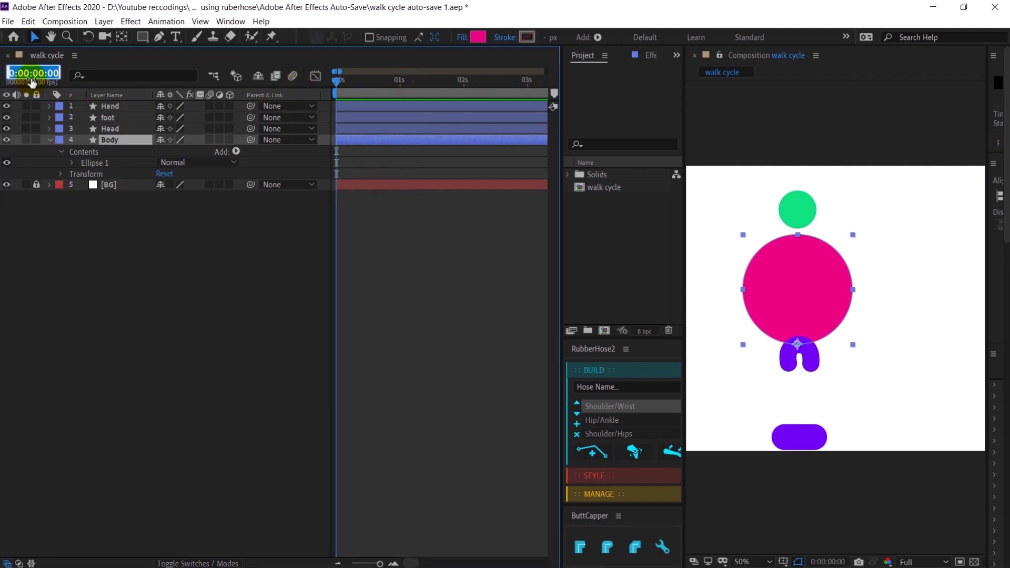
type("+24")
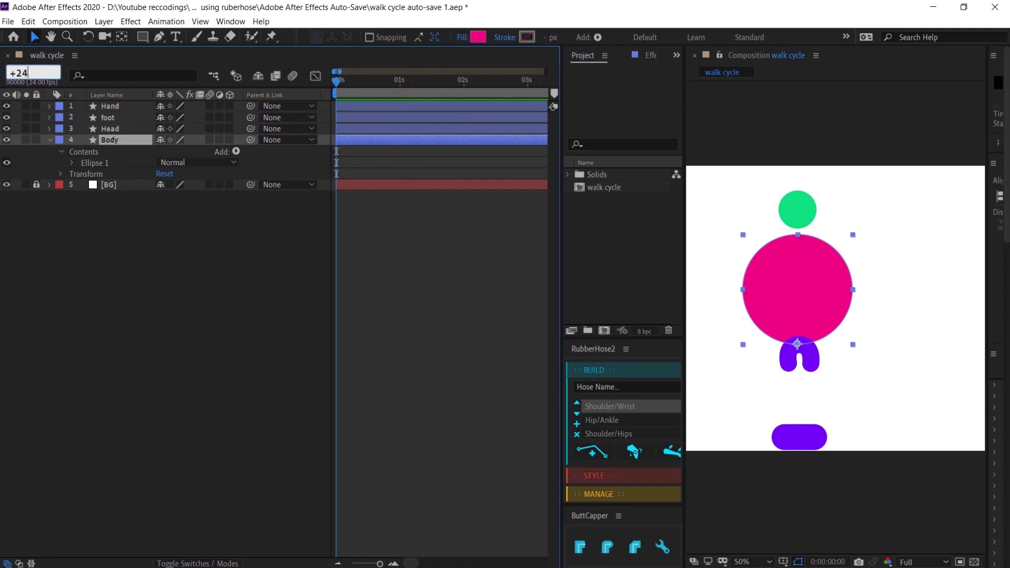
key("Return")
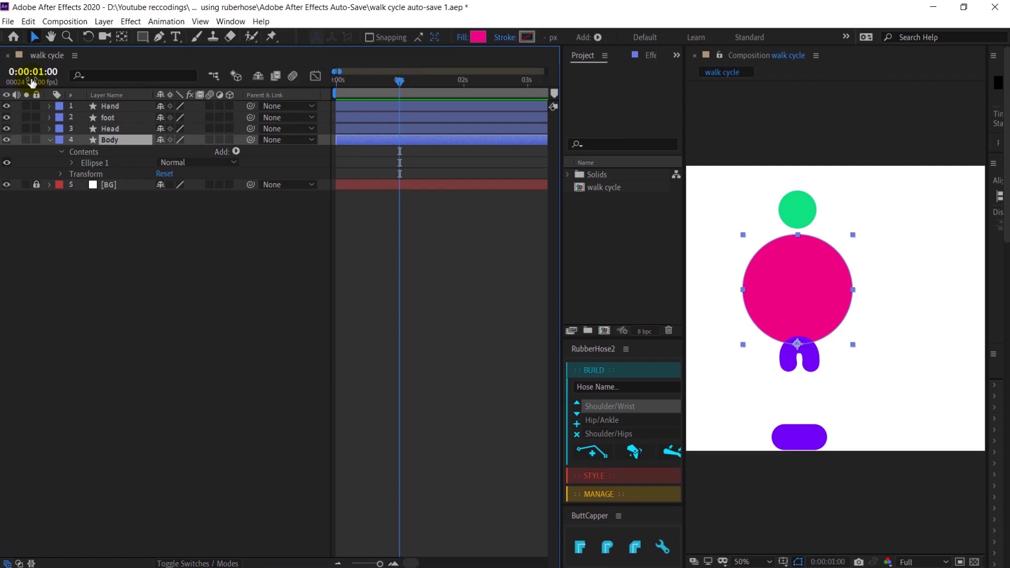
key(";")
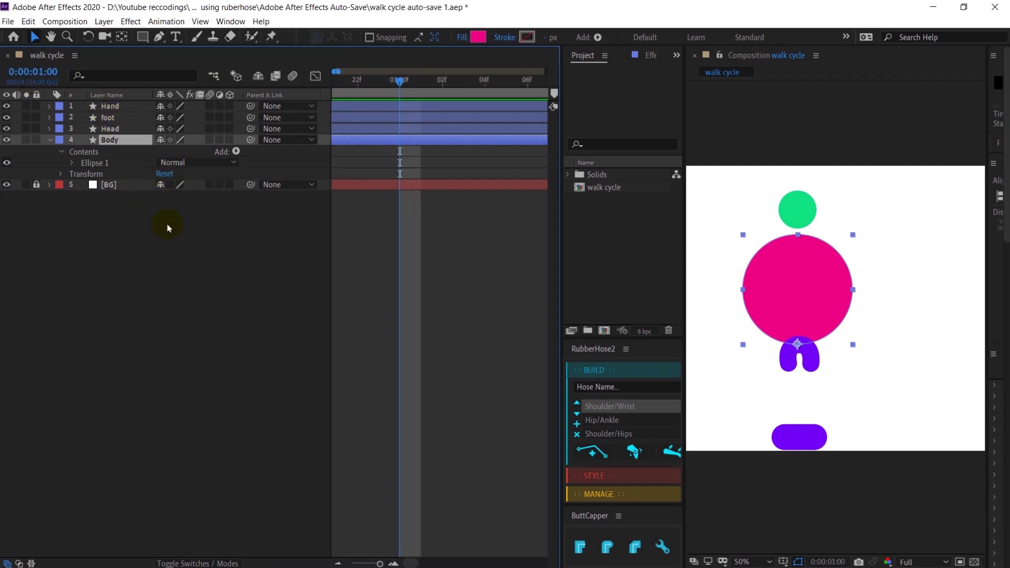
key("n")
key("-")
key("-")
key("-")
key("-")
key("-")
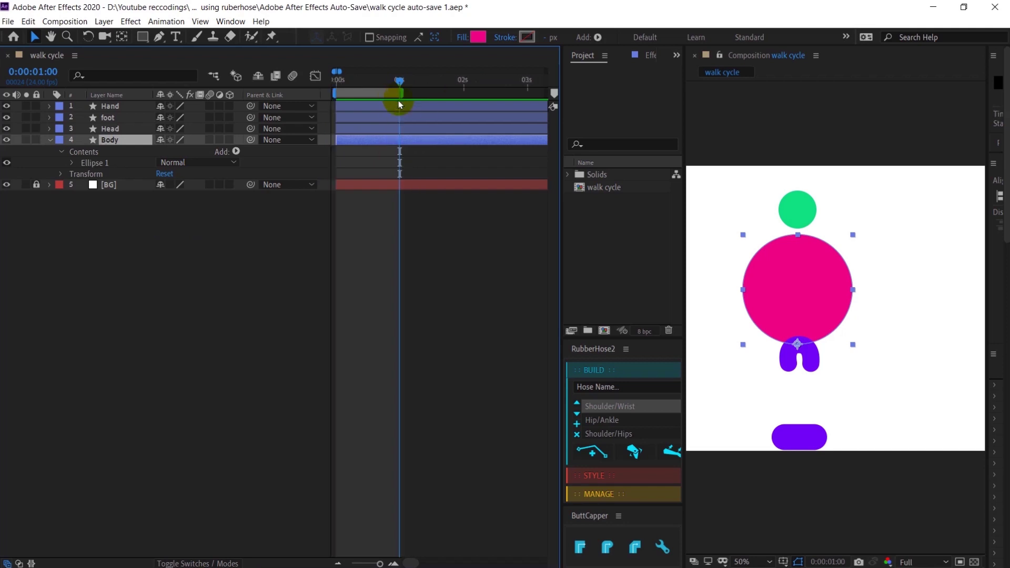
- At frame 0, move the foot horizontally behind the body to position 716, 1028 and start keyframing its Position
left_click_drag(356, 82, 309, 88)
key("=")
key("=")
key("=")
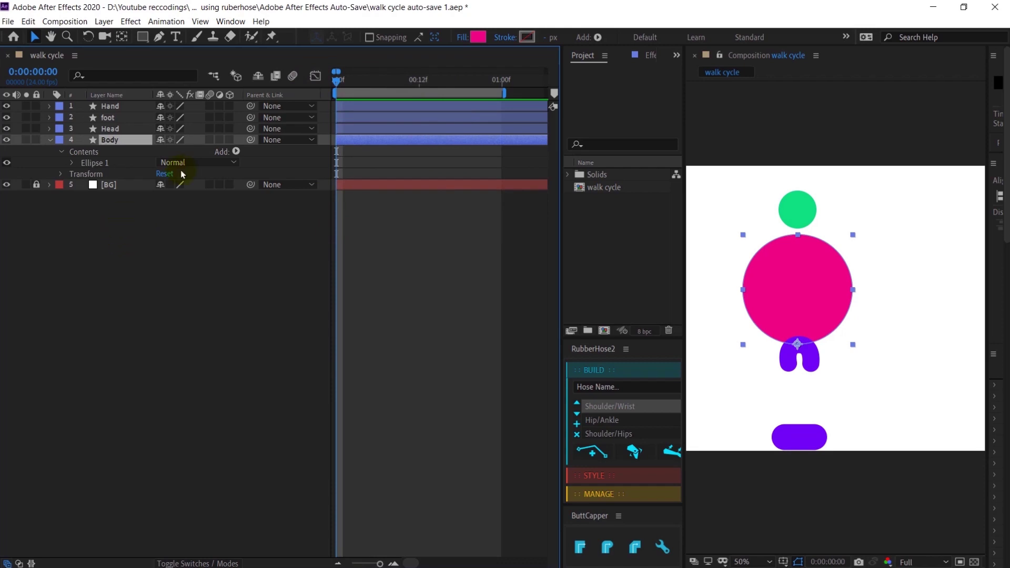
left_click(107, 117)
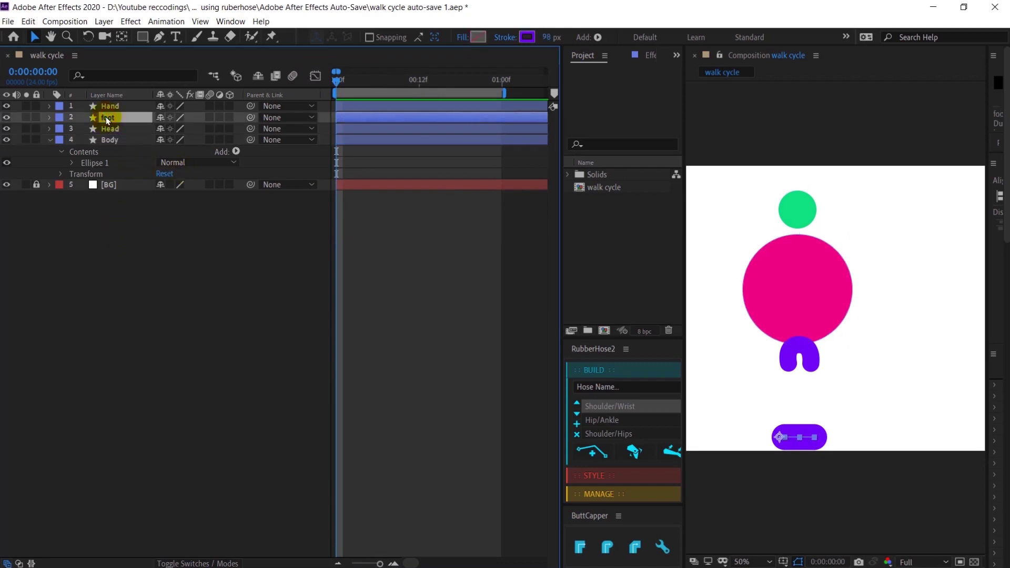
left_click_drag(781, 437, 741, 438)
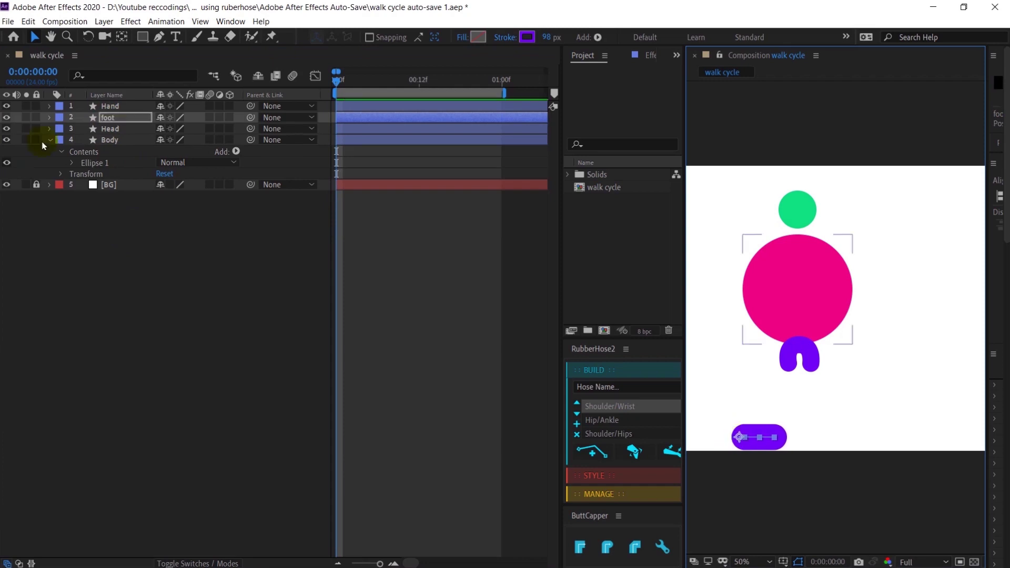
left_click(50, 119)
key("p")
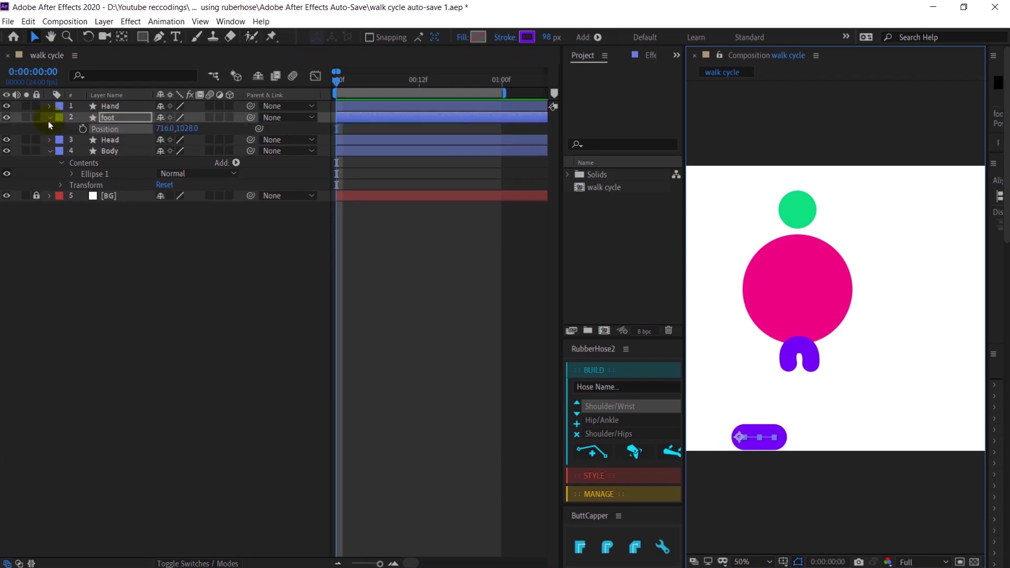
left_click(82, 128)
- Advance 12 frames and move the foot forward along the ground to position 1194, 1028
left_click(10, 75)
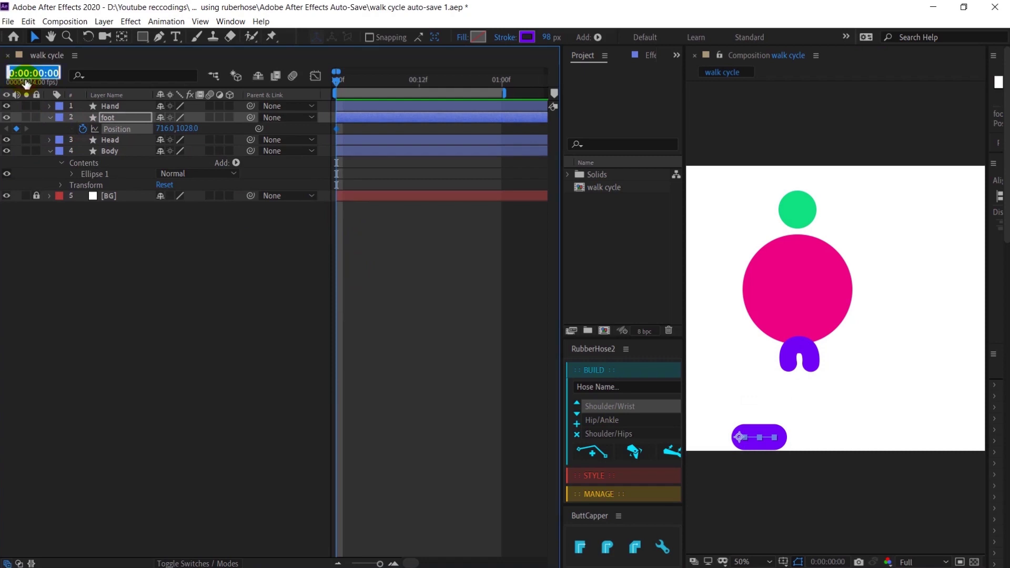
type("+12")
key("Return")
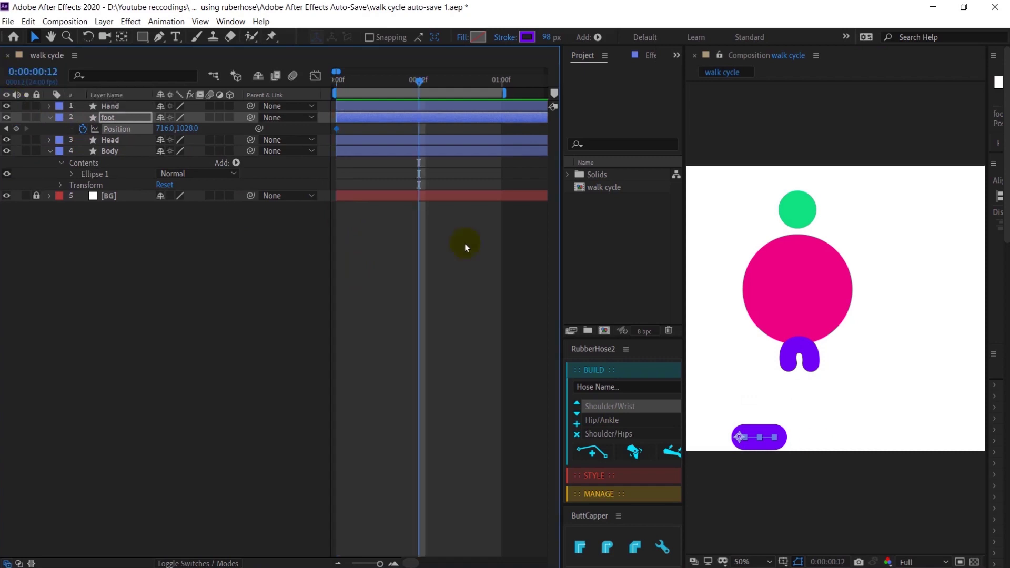
left_click_drag(738, 436, 865, 437)
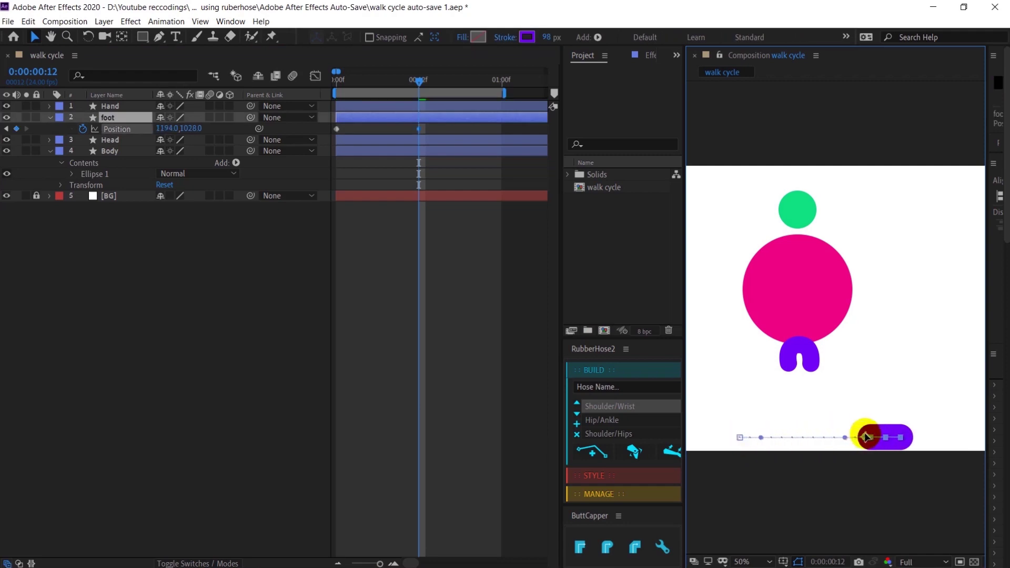
- Advance another 12 frames and paste a copy of the foot's first Position keyframe at 0:00:01:00
left_click(53, 71)
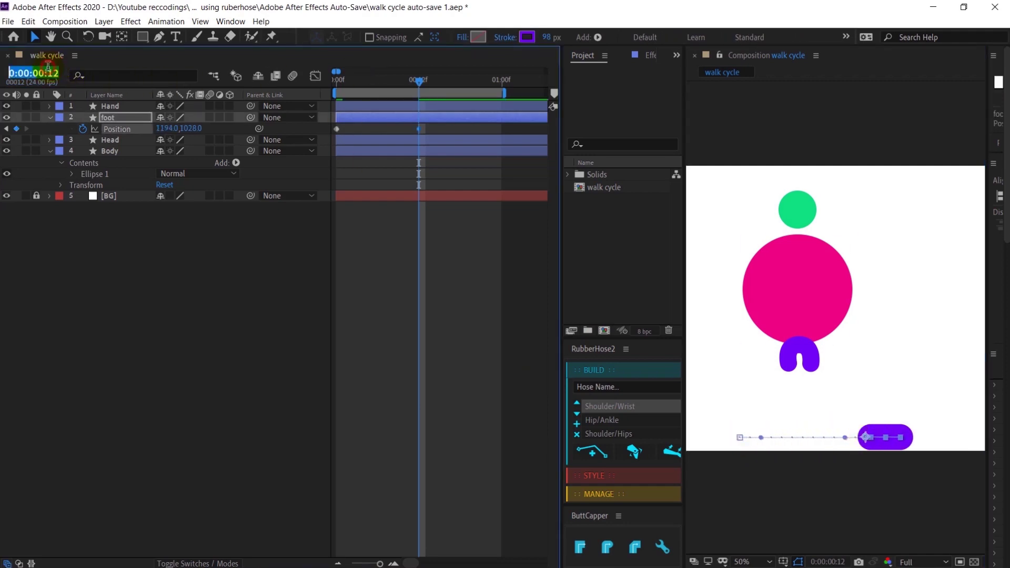
type("+12")
key("Return")
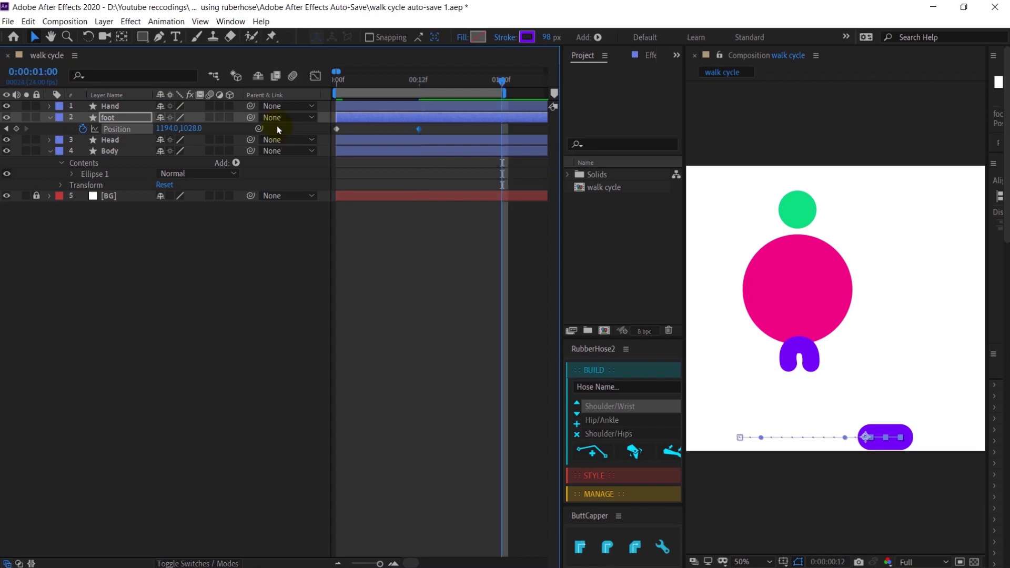
left_click_drag(349, 124, 323, 136)
key("ctrl+c")
key("ctrl+v")
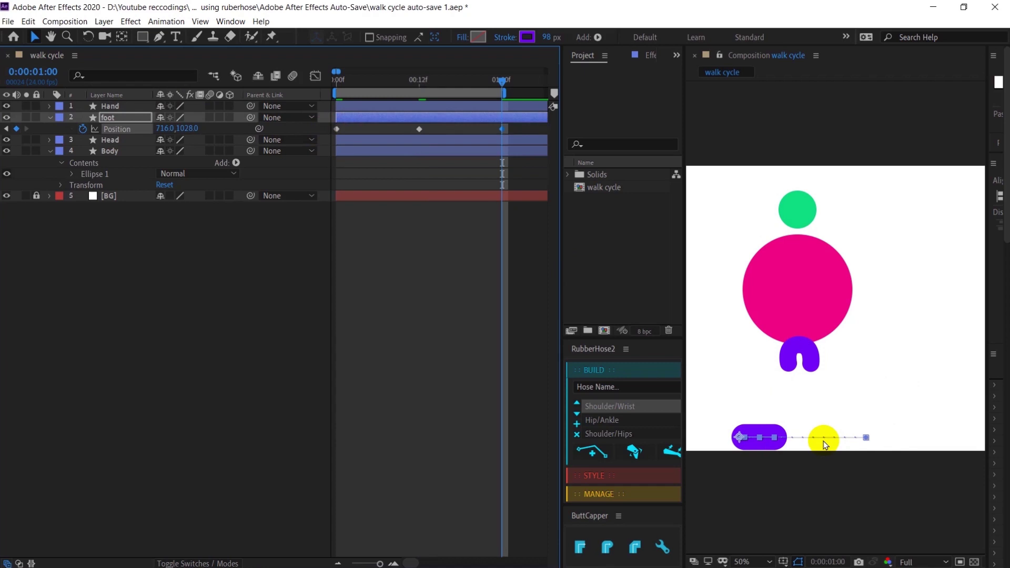
- At frame 6, raise the foot to position 955, 924 and lengthen the motion path's curve handles at that keyframe
left_click(337, 79)
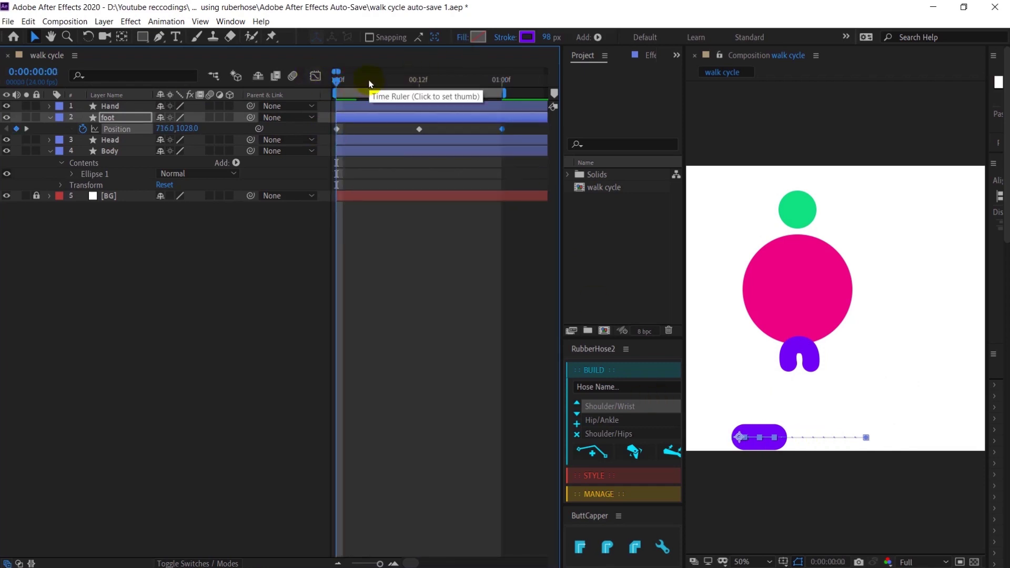
left_click(33, 72)
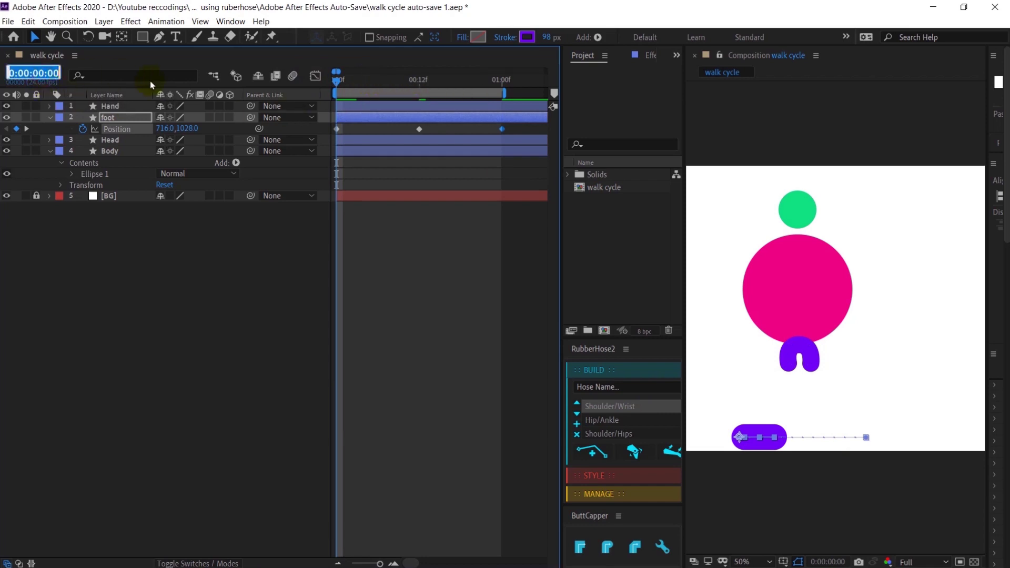
type("+")
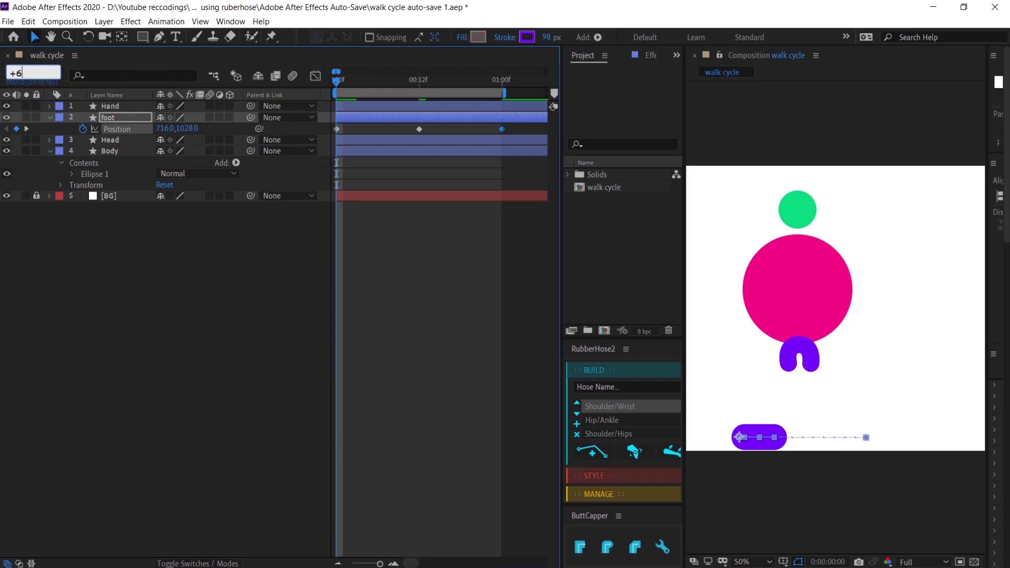
type("6")
key("Return")
key("Up")
key("Up")
key("Up")
key("Up")
key("Up")
key("Up")
key("Up")
key("Up")
key("Up")
key("Up")
key("Up")
key("Up")
key("Up")
key("Up")
key("Up")
key("Up")
key("Up")
key("Up")
key("Up")
key("Up")
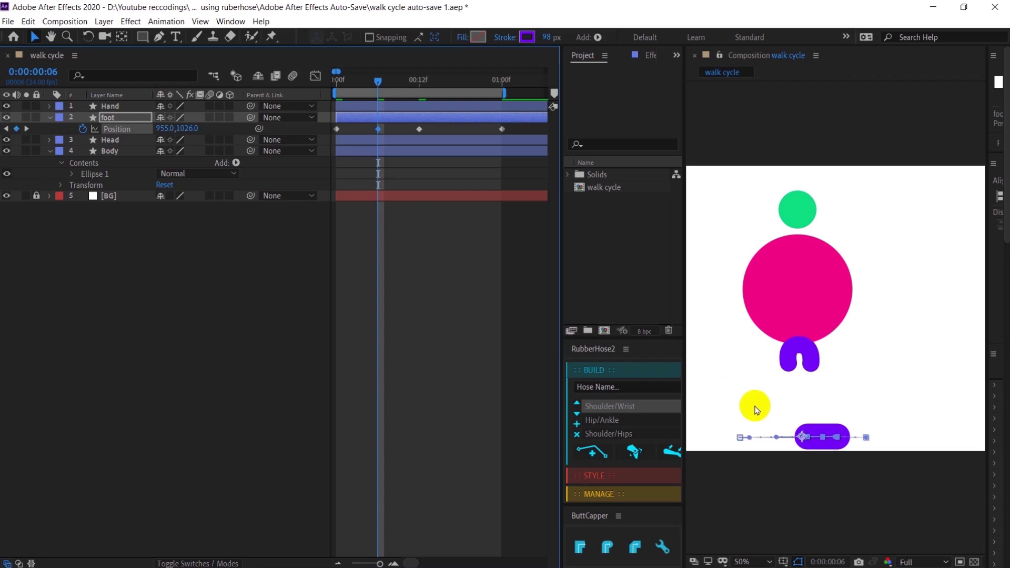
key("Up")
key("Up")
key("Up")
key("Up")
key("Up")
key("Up")
key("Up")
key("Up")
key("Up")
key("Up")
key("Up")
key("Up")
key("Up")
key("Up")
key("Up")
key("Up")
key("Up")
key("Up")
key("Up")
key("Up")
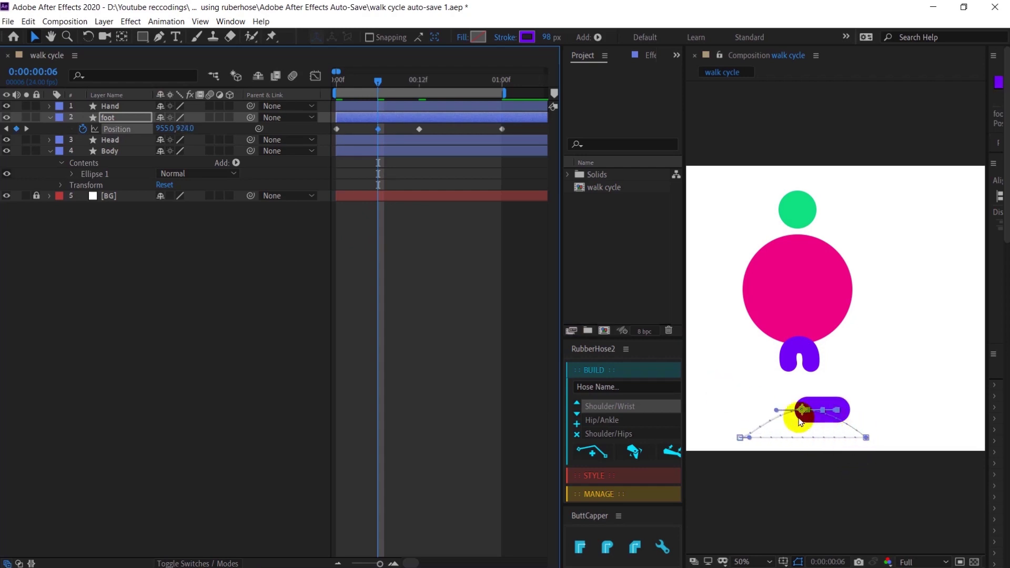
left_click(836, 422)
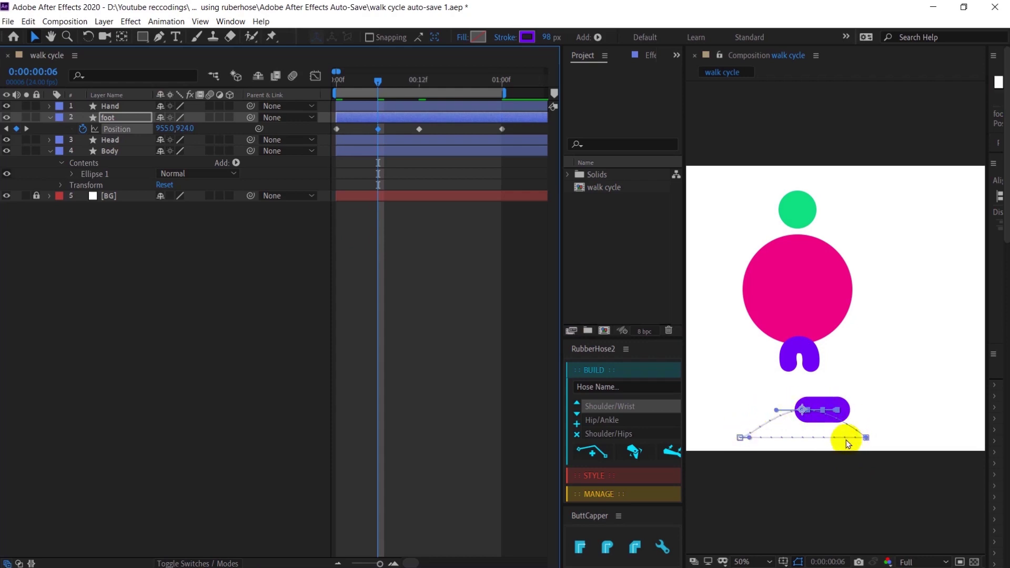
left_click(769, 414)
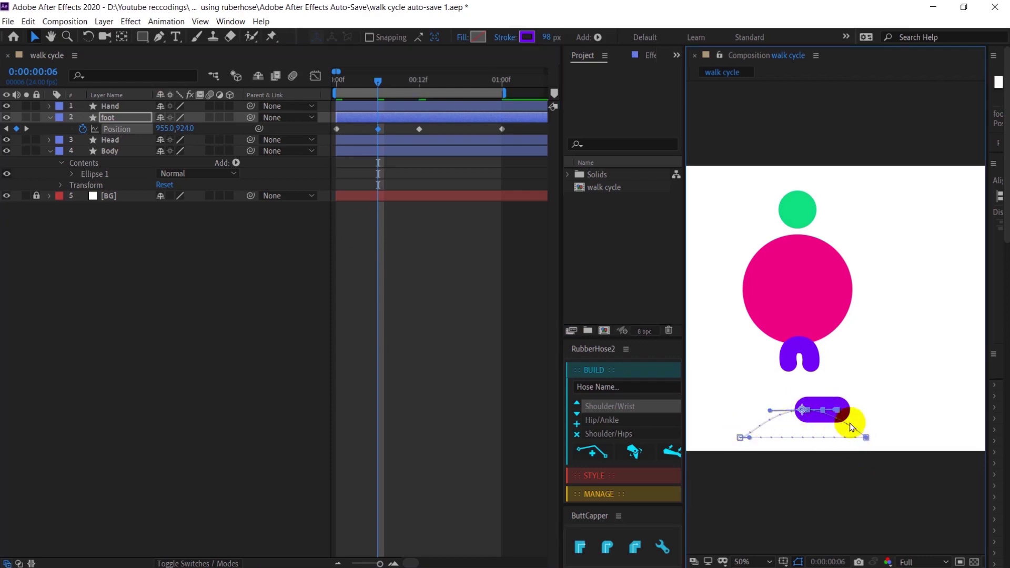
- Preview the foot's stepping motion from the start of the work area and return to the first frame
left_click(337, 83)
key("space")
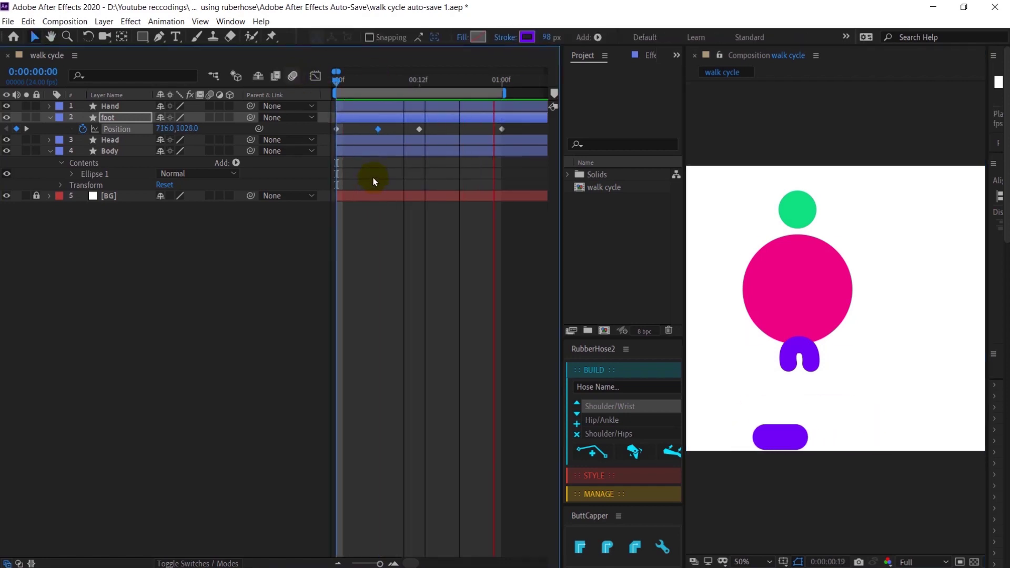
key("space")
left_click(377, 84)
key("j")
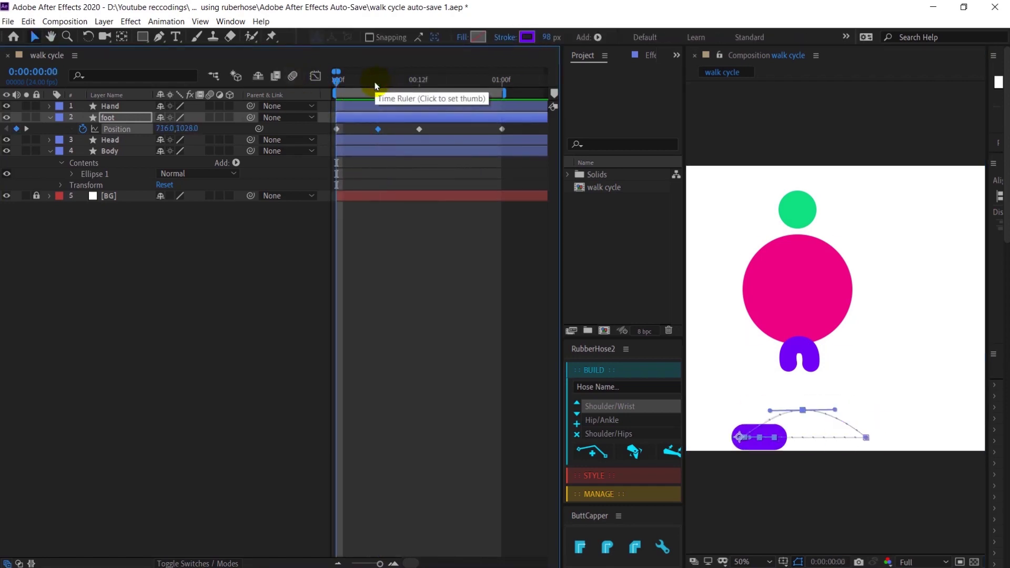
- Add 0° Rotation keyframes to the foot at frames 0, 6 and 12, keeping its Position property displayed alongside
key("k")
left_click(198, 185)
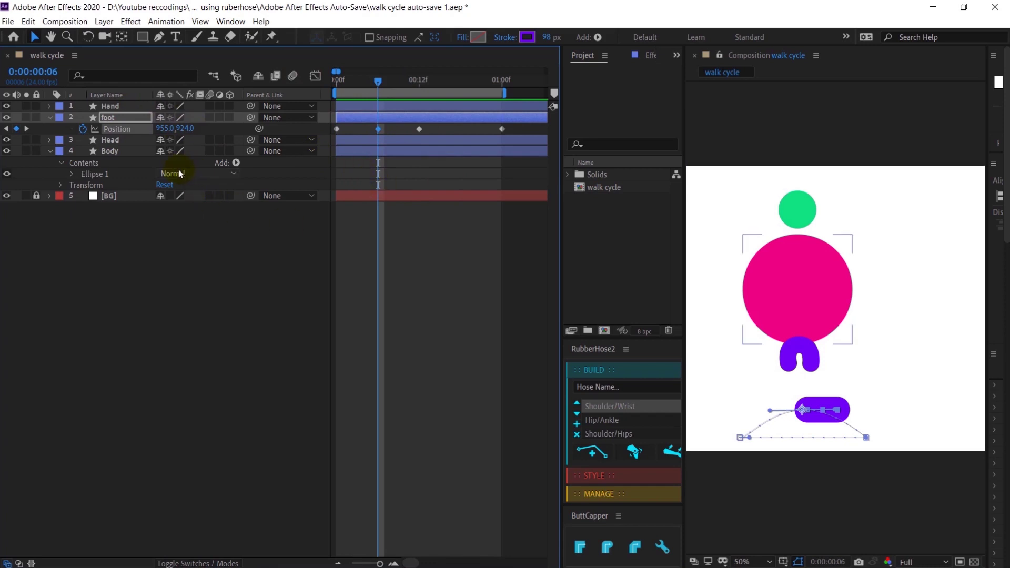
key("r")
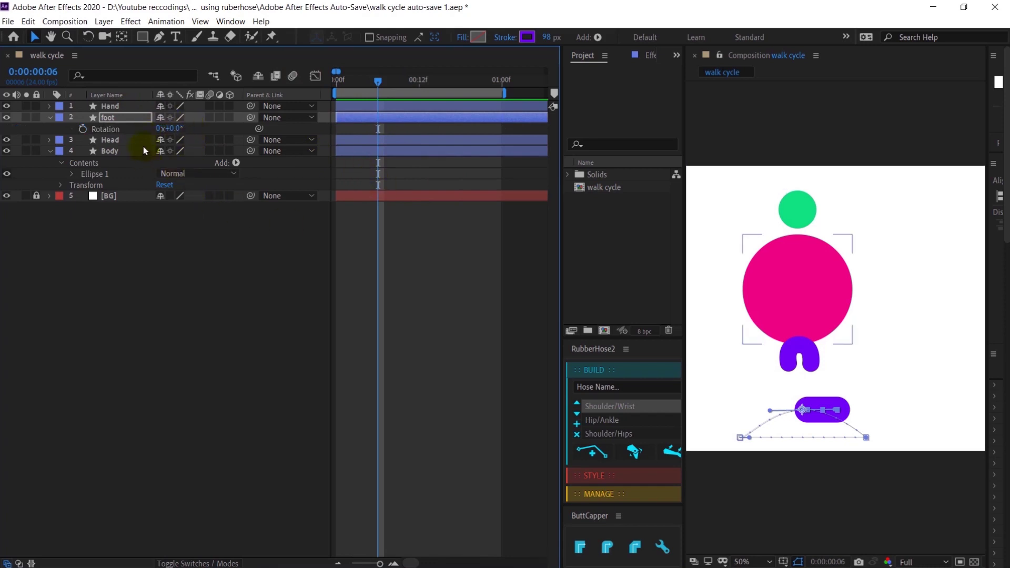
left_click(83, 129)
key("shift+p")
key("Home")
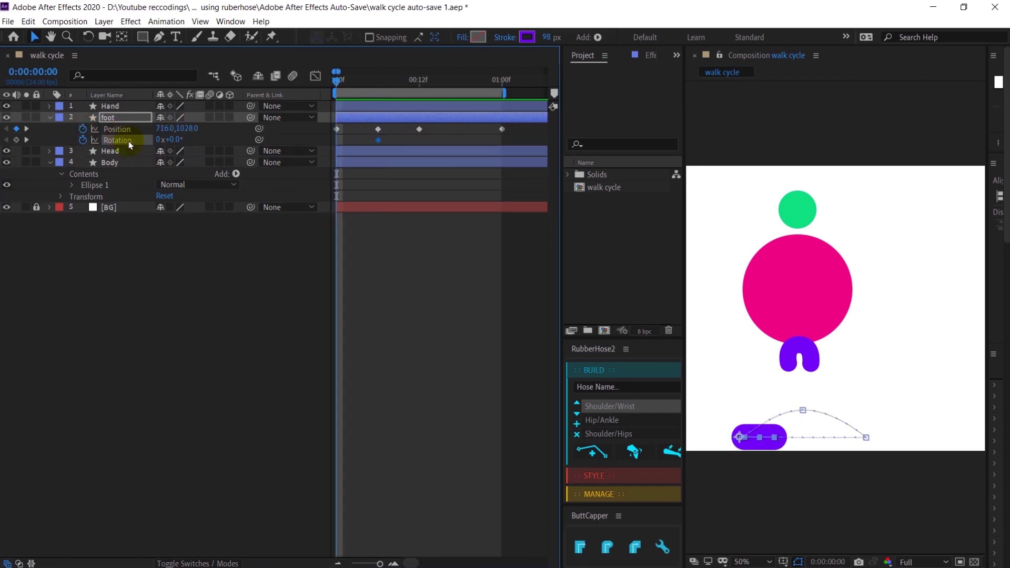
left_click(16, 139)
left_click(26, 139)
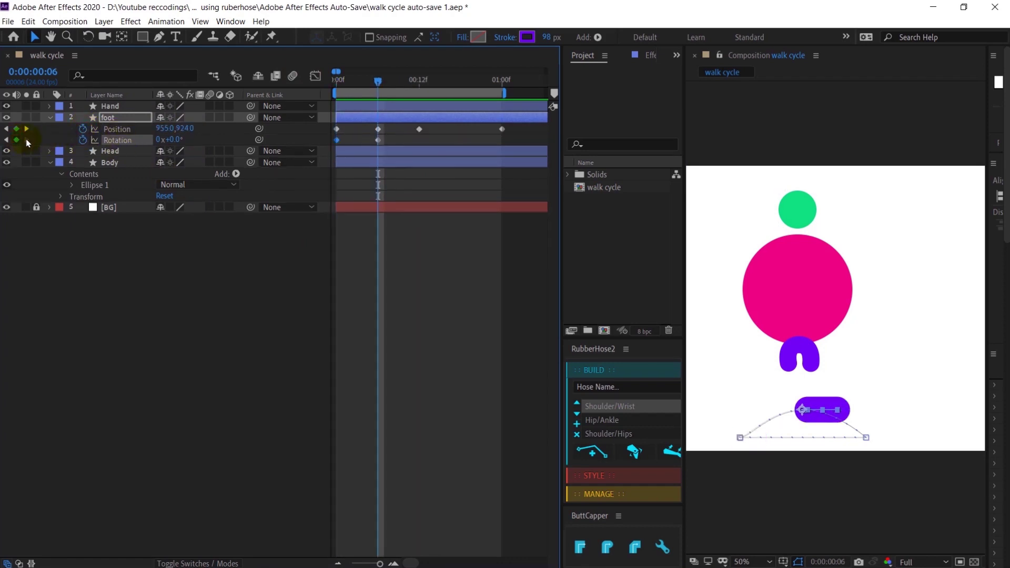
key("k")
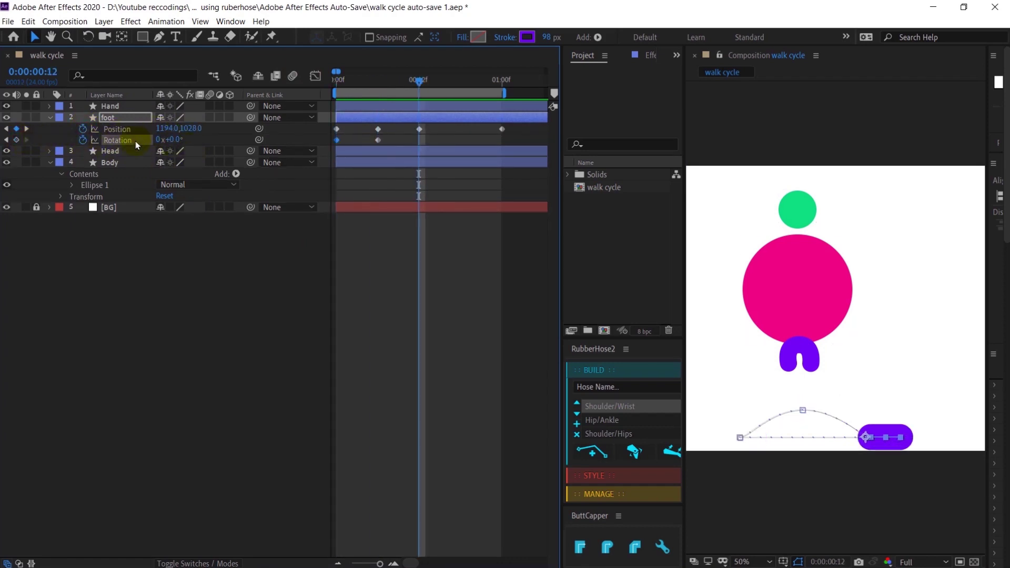
left_click(17, 140)
- Set the foot's Rotation to 35° at the frame 6 keyframe
key("j")
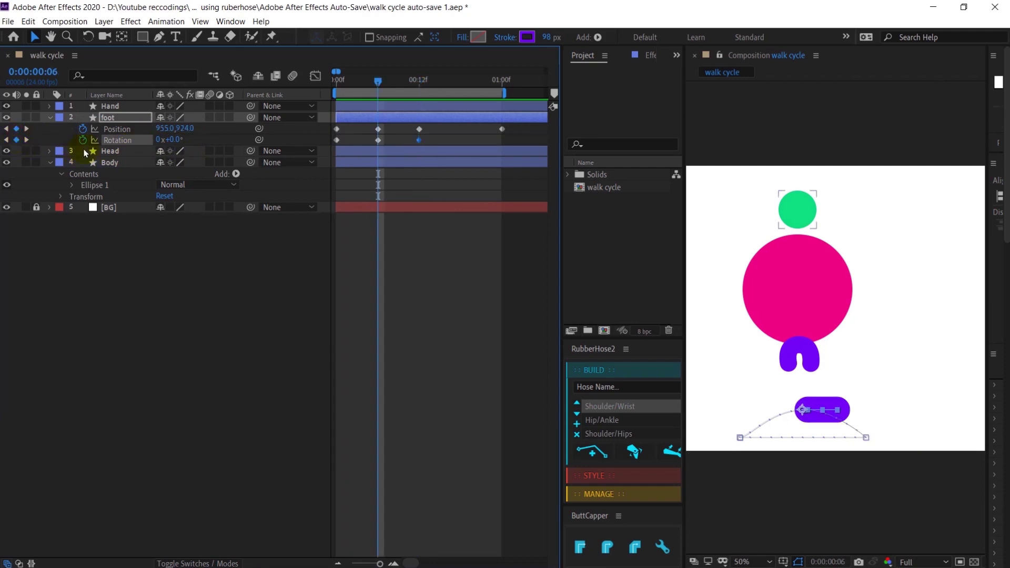
mouse_move(173, 140)
left_mouse_down()
mouse_move(190, 144)
mouse_move(180, 136)
left_mouse_up()
left_click(181, 138)
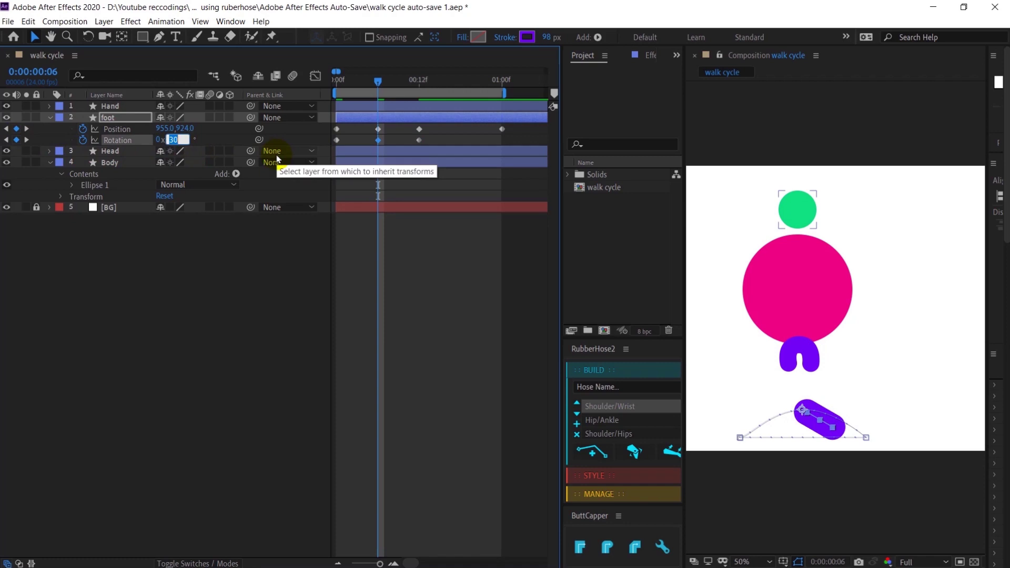
type("35")
key("Return")
- Raise the foot at frame 6 to position 955, 880
left_click(112, 116)
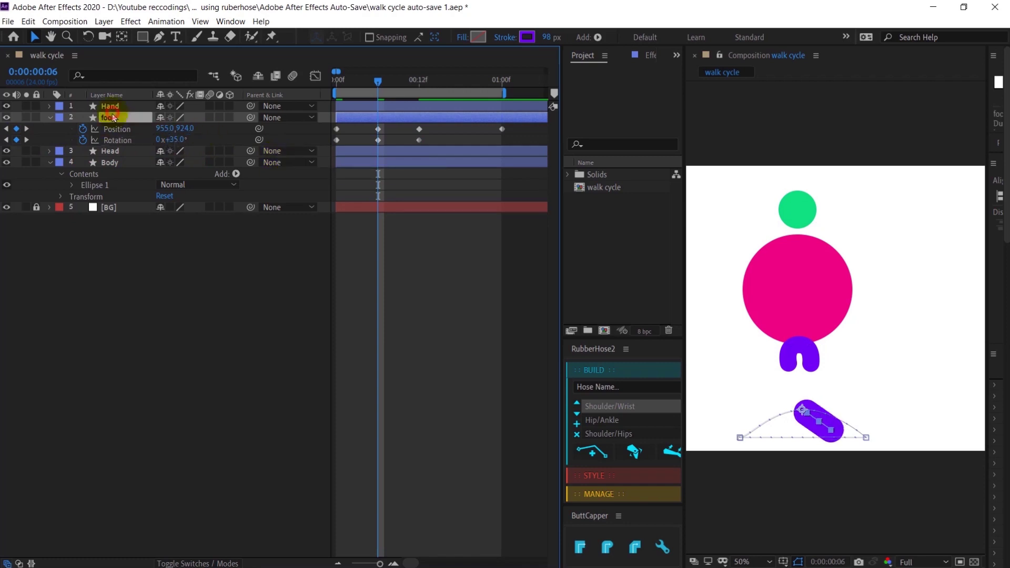
key("Up")
key("Up")
key("Up")
key("Up")
key("Up")
key("Up")
key("Up")
key("Up")
key("Up")
left_click(376, 230)
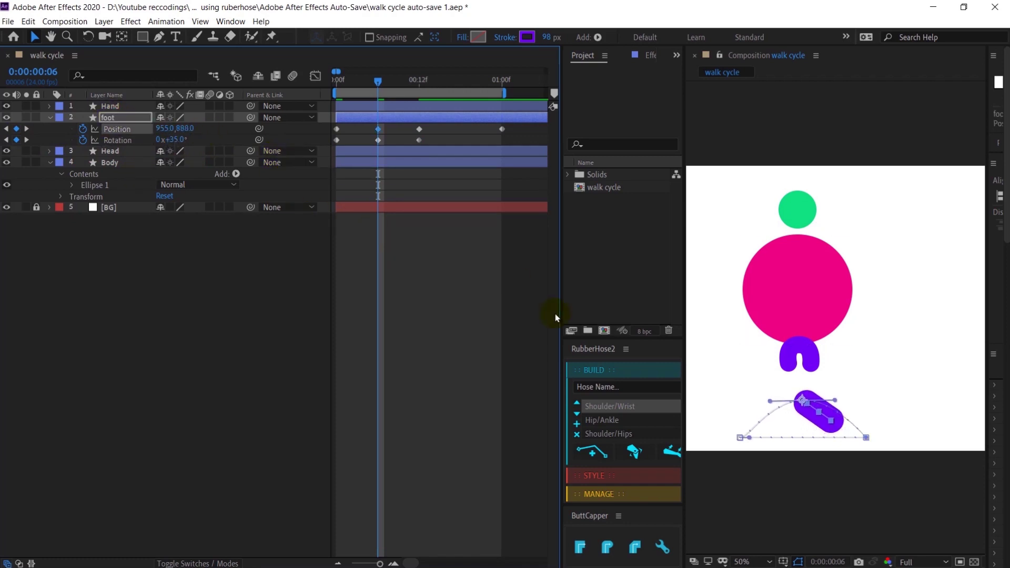
left_click_drag(791, 408, 792, 401)
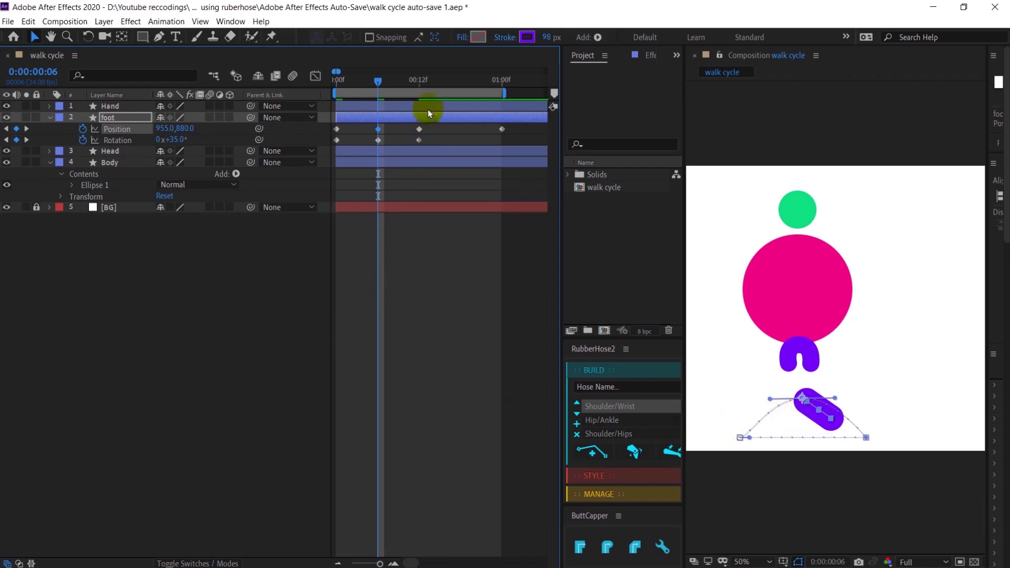
- Scrub to frame 18 and examine the foot's return along the ground against its raised motion path
left_click_drag(420, 83, 459, 100)
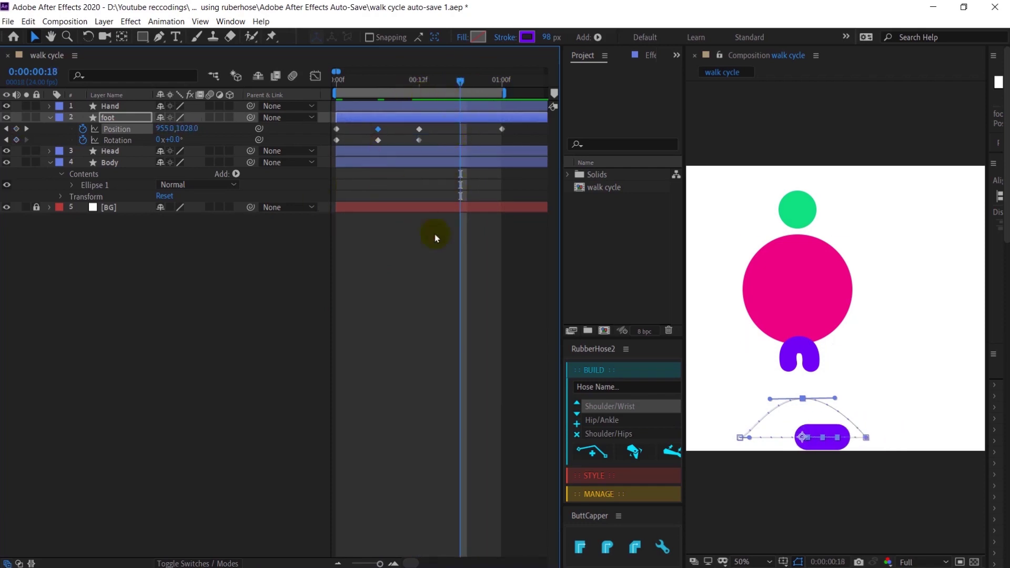
left_click(769, 400)
left_click_drag(768, 402, 802, 396)
left_click(827, 441)
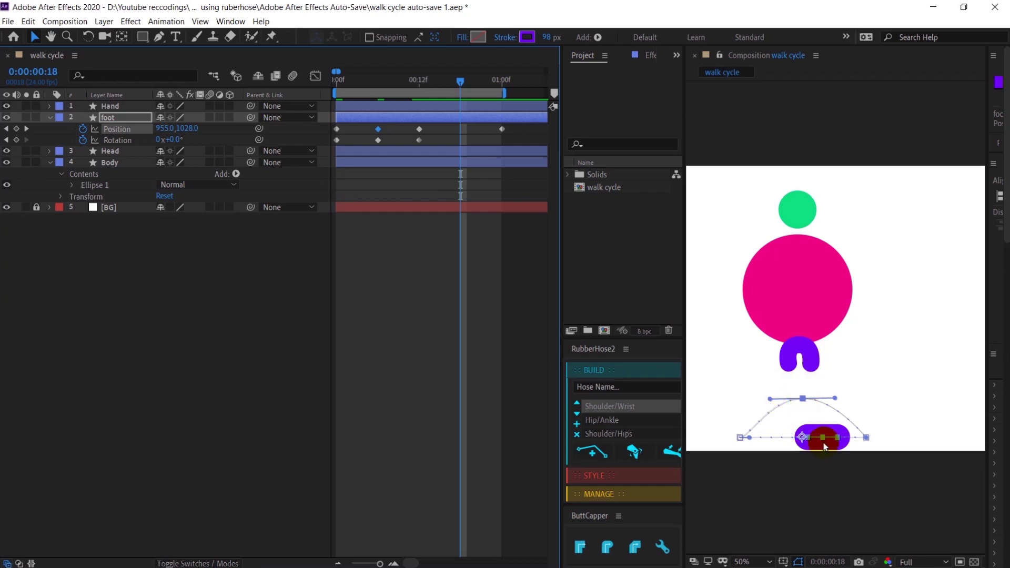
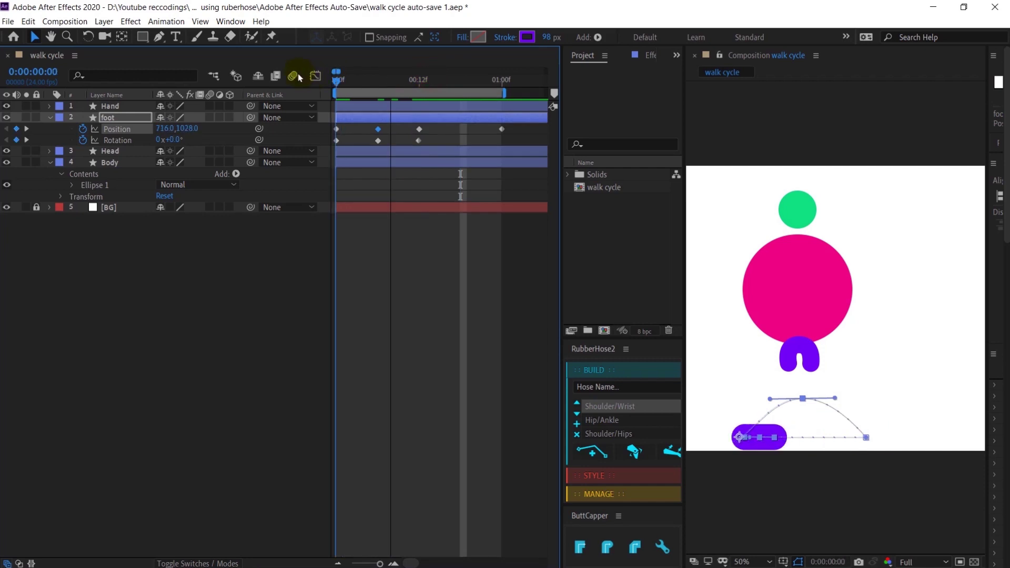
- Apply Easy Ease Out to the foot's first Position and Rotation keyframes at frame 0
left_click_drag(351, 126, 335, 140)
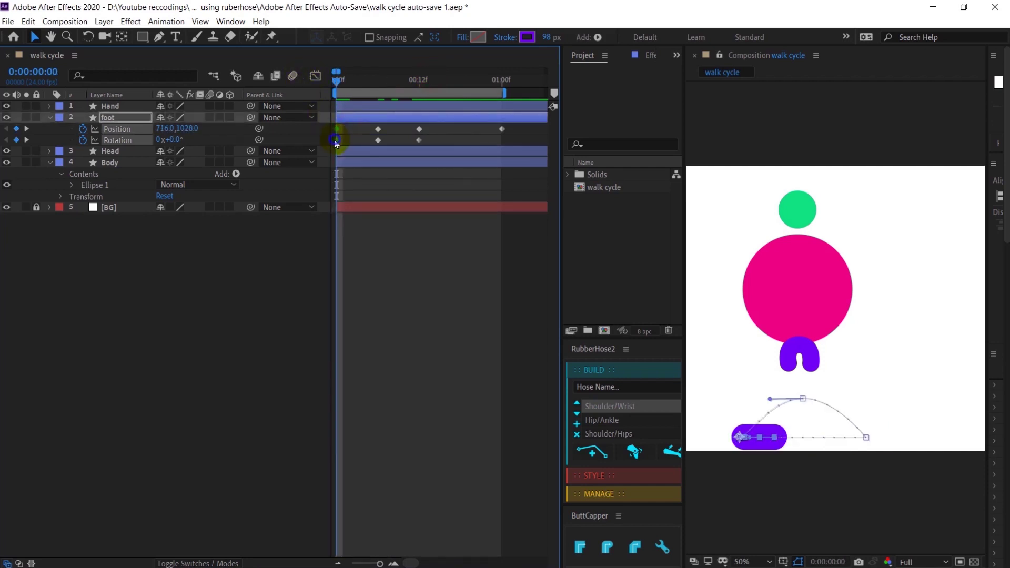
right_click(337, 130)
mouse_move(410, 282)
left_click(547, 342)
- Add a 0° Rotation keyframe at 0:00:01:00 and apply Easy Ease In to the foot's final Position and Rotation keyframes
left_click(508, 191)
left_click(502, 128)
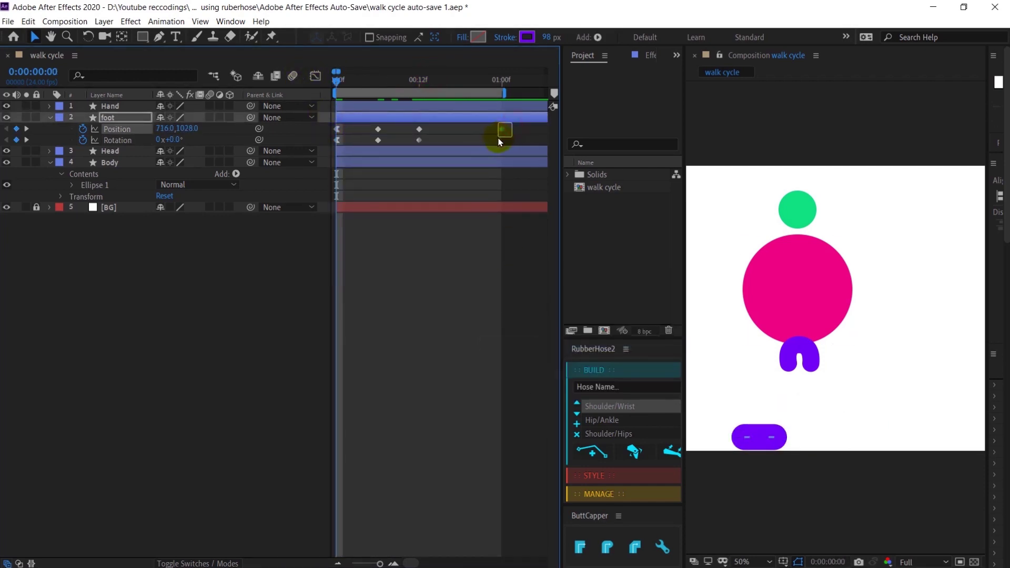
left_click(480, 80)
left_click(501, 79)
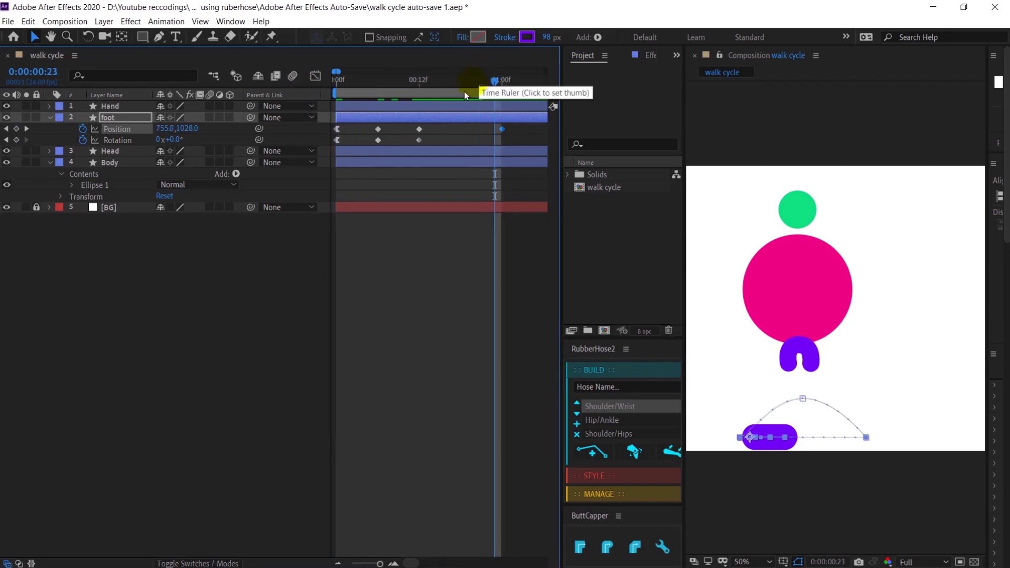
left_click(16, 140)
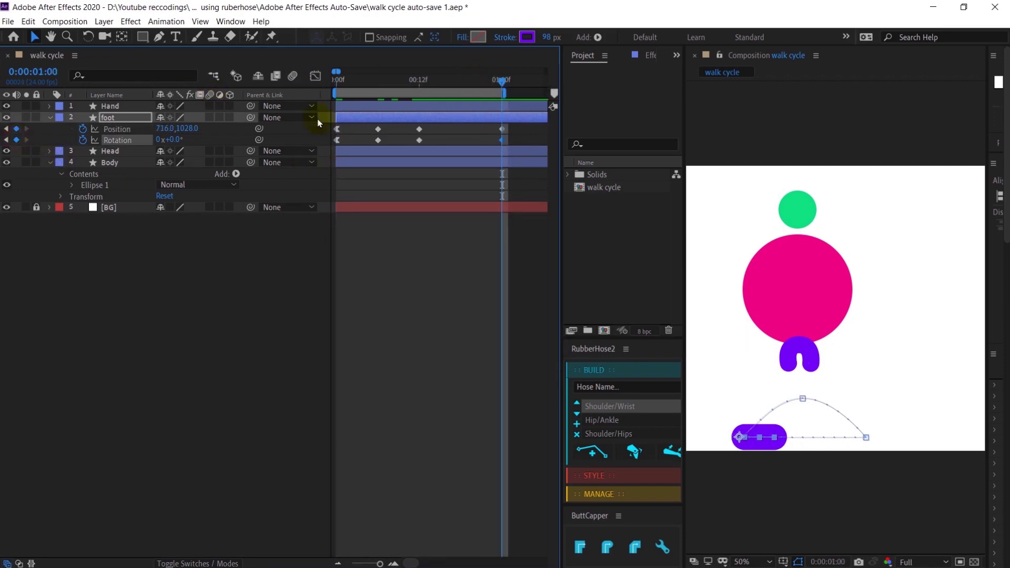
right_click(501, 140)
mouse_move(574, 283)
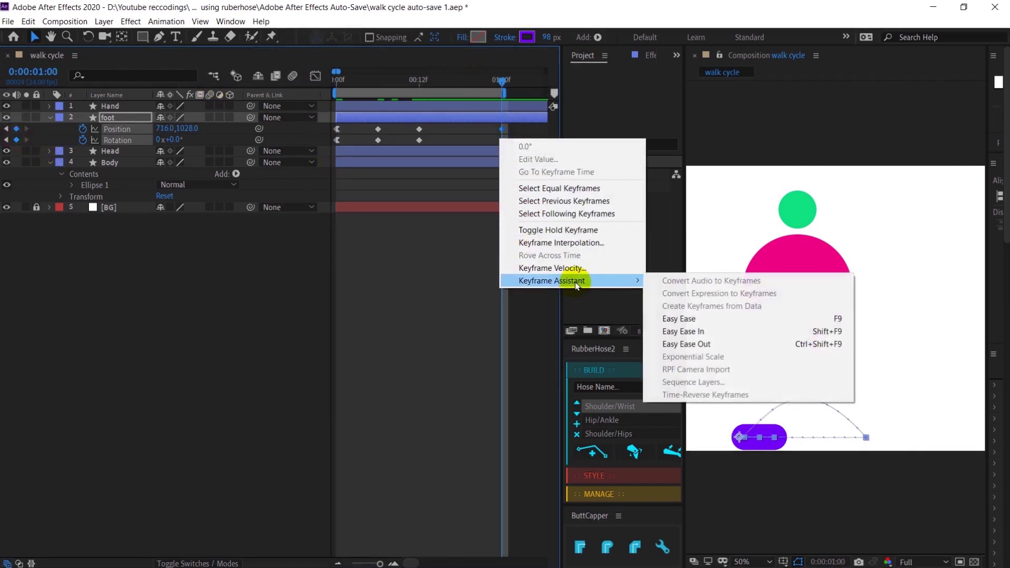
left_click(705, 330)
- Convert the foot's Position and Rotation keyframes at frame 6 to Auto Bezier and preview the motion
left_click(378, 129)
left_click(365, 148)
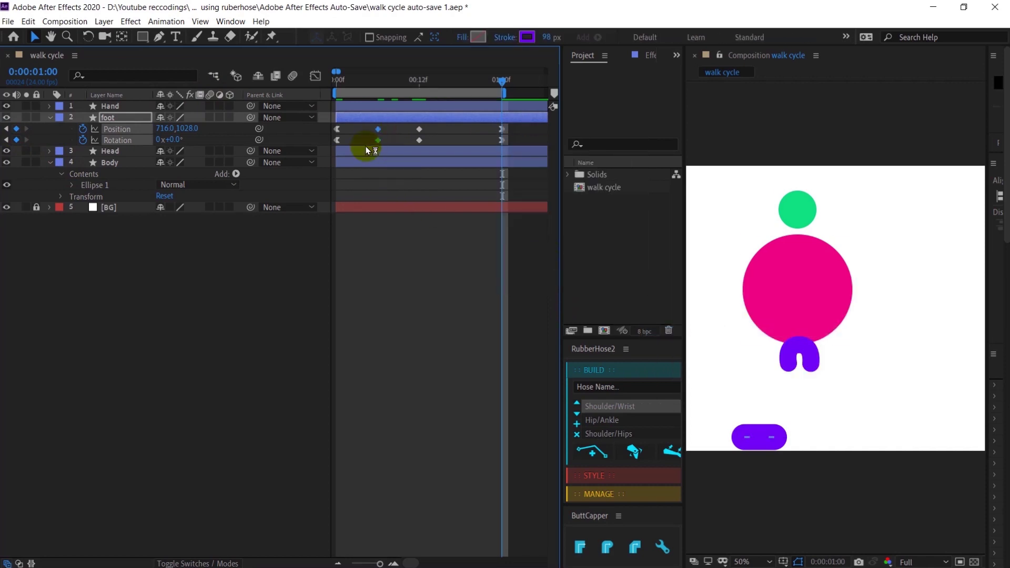
mouse_move(377, 140)
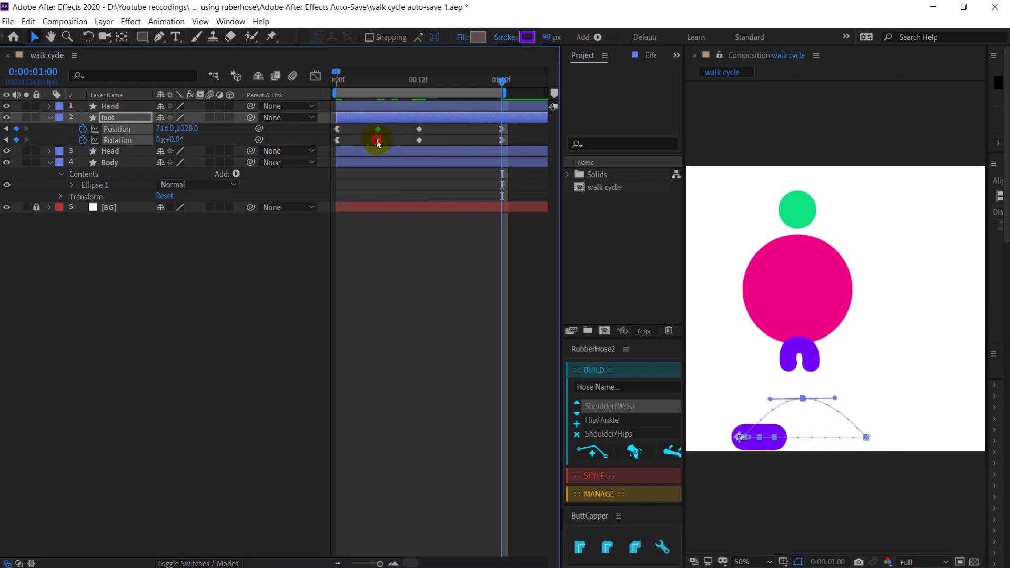
left_click(378, 80)
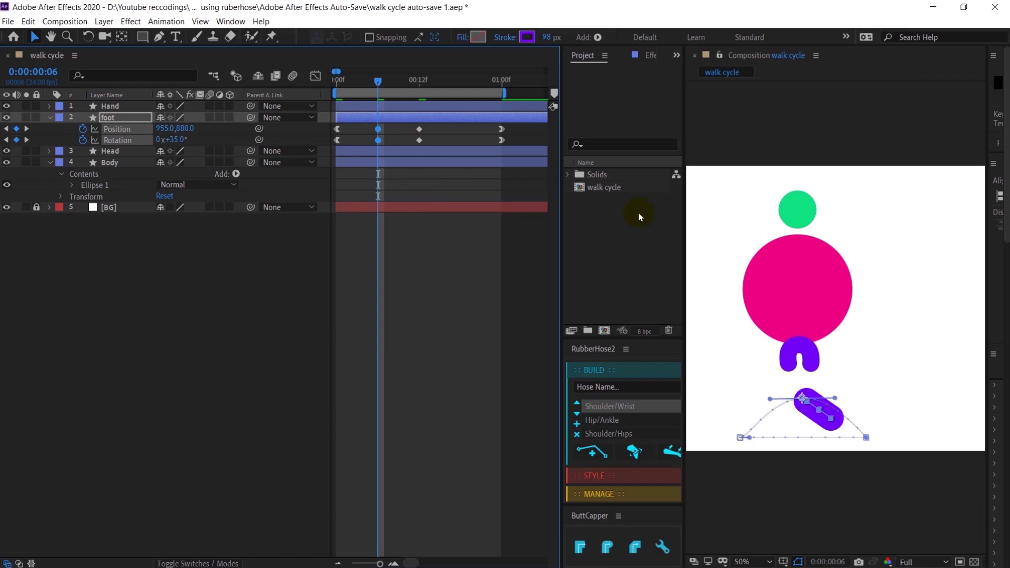
left_click(789, 398)
left_click(853, 436)
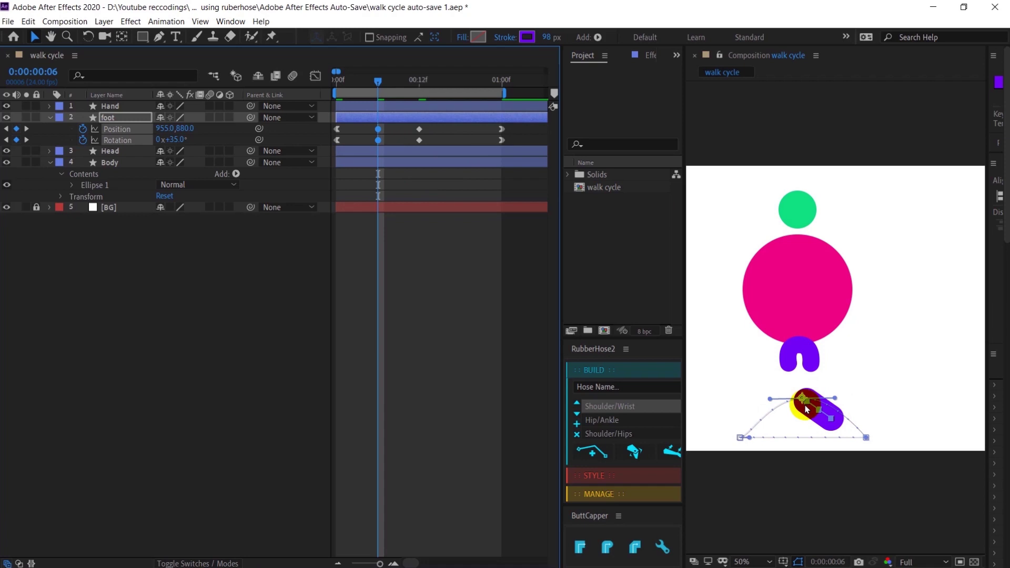
key("space")
key("space")
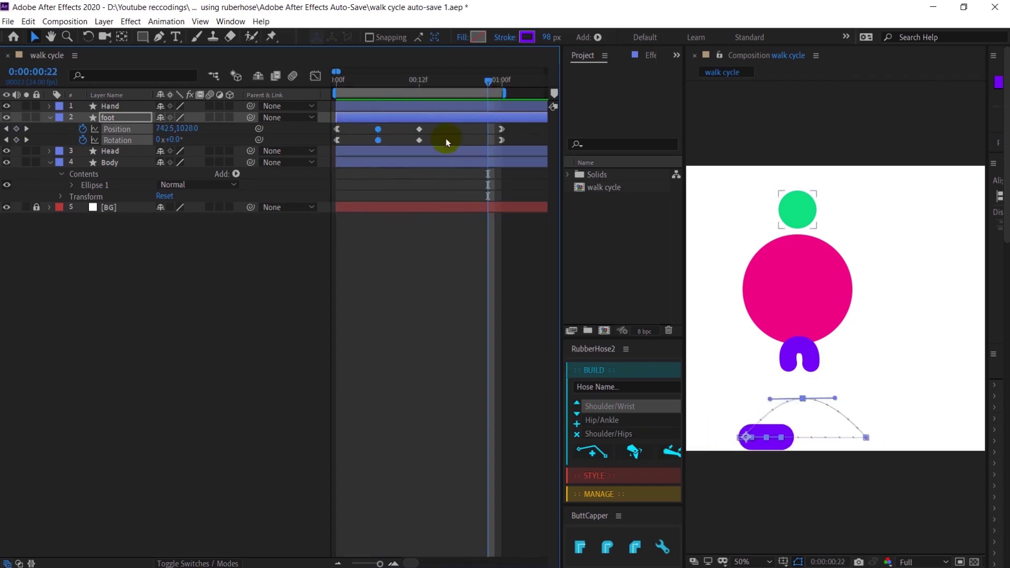
- Apply Easy Ease to the foot's Position and Rotation keyframes at frame 12 and preview the motion
left_click_drag(438, 128, 417, 105)
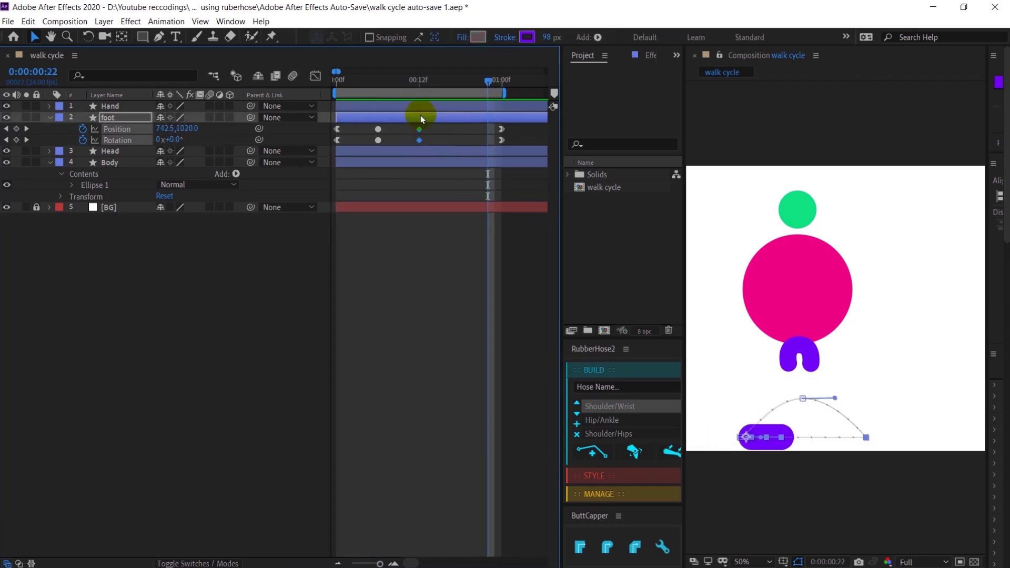
right_click(419, 140)
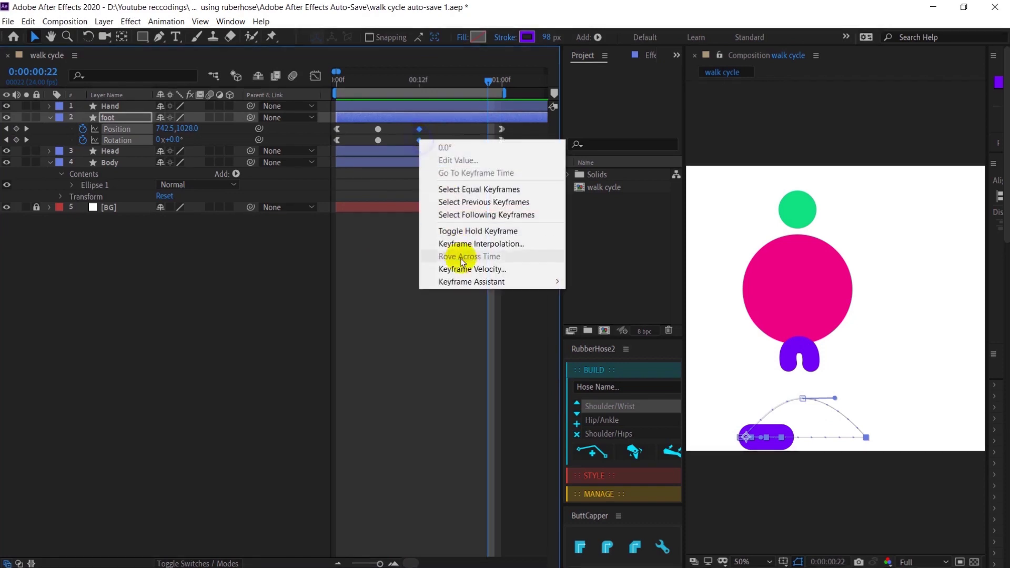
mouse_move(508, 282)
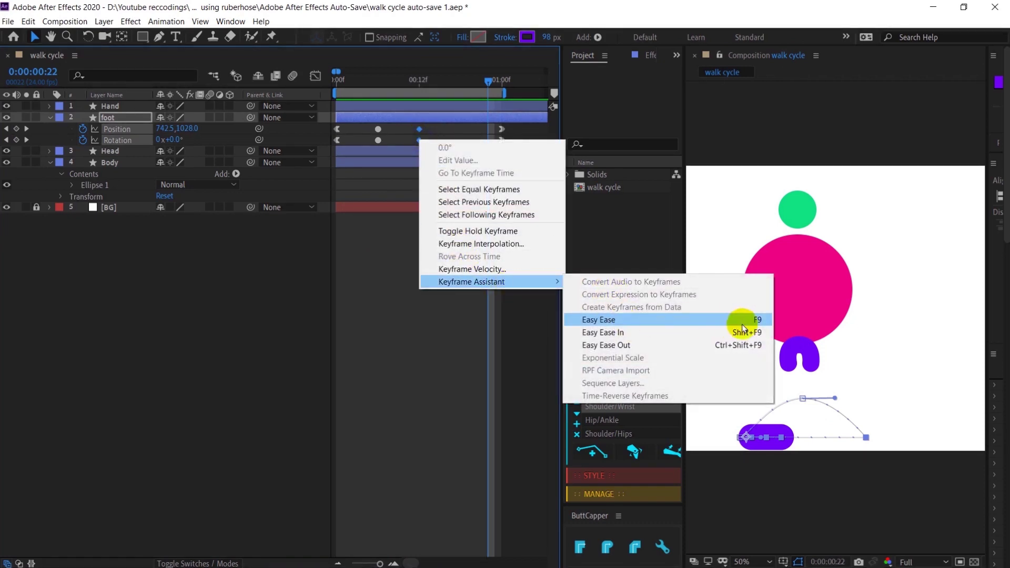
left_click(643, 325)
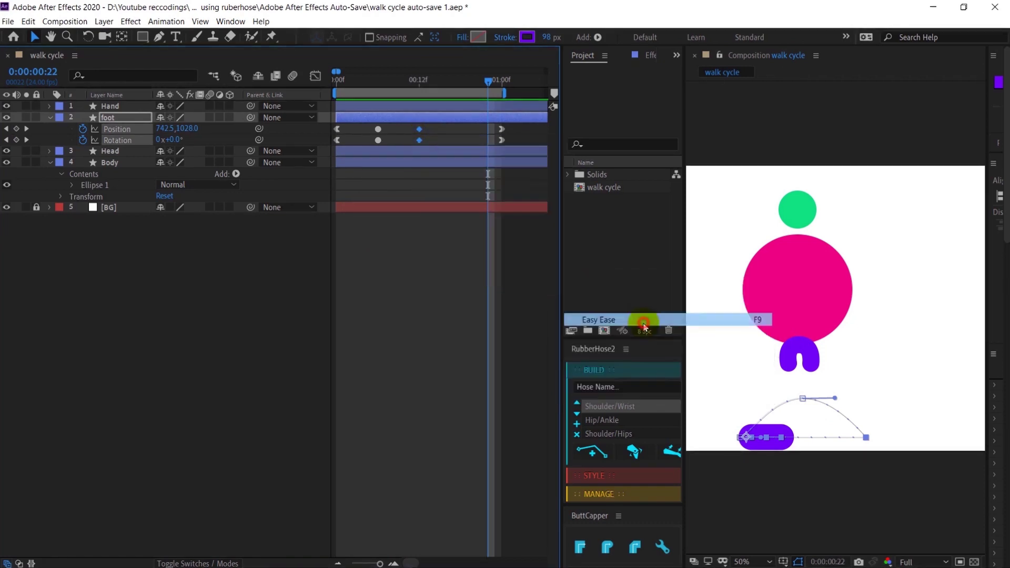
left_click(376, 80)
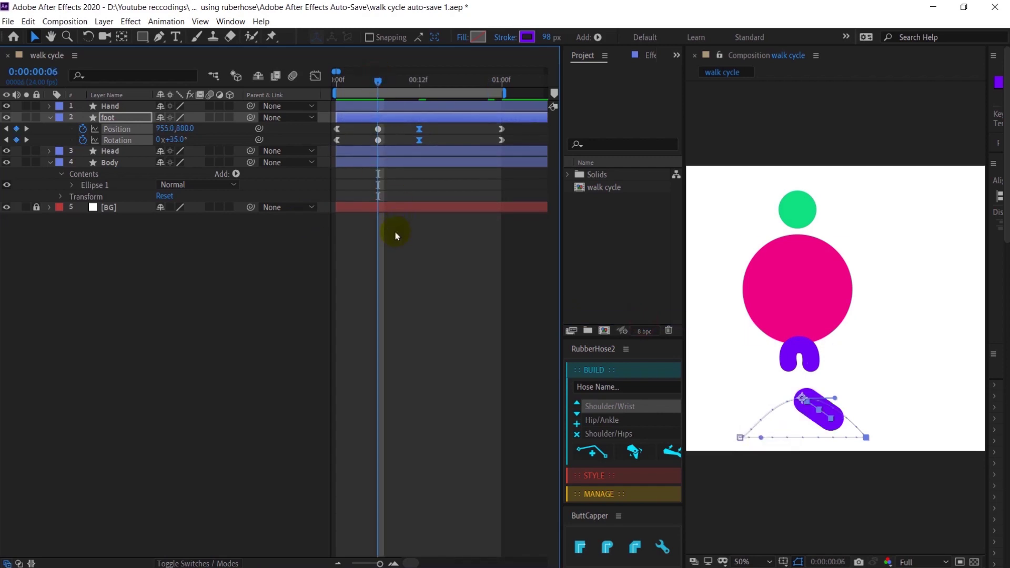
key("space")
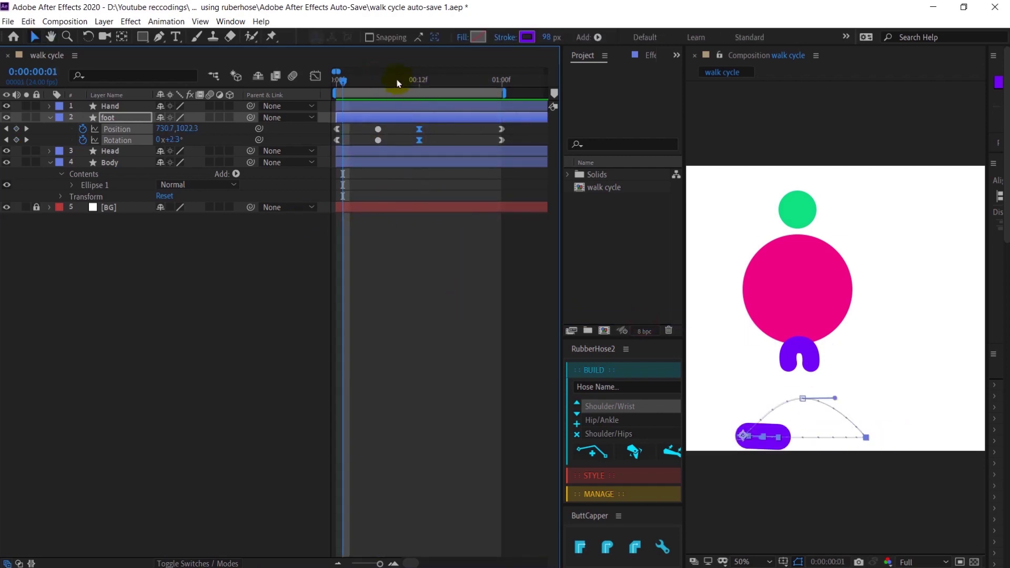
- Set the foot's Rotation to -20° at frame 11, tilting the toe up before landing
left_click_drag(393, 84, 412, 92)
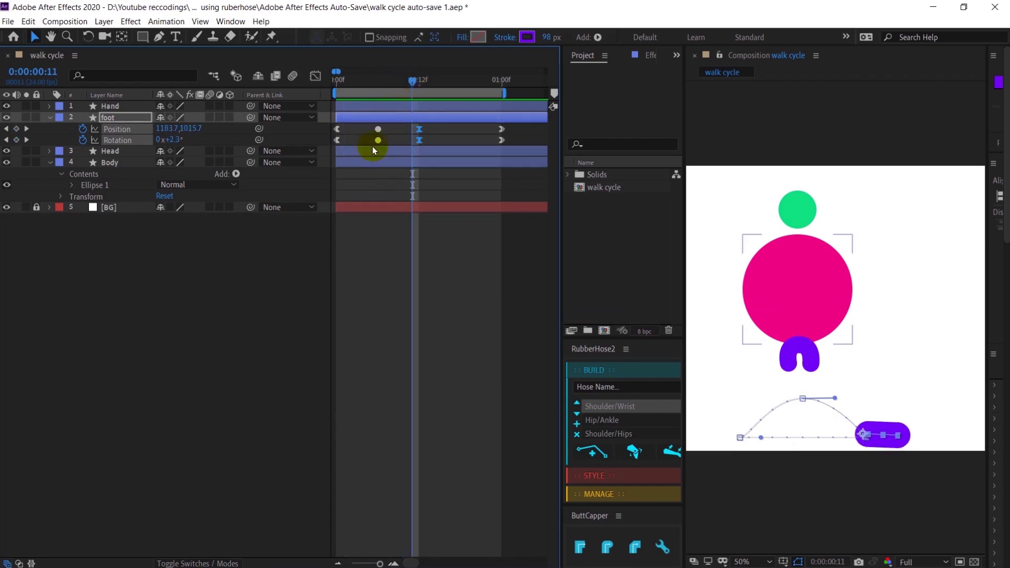
left_click(175, 139)
type("-20")
key("Return")
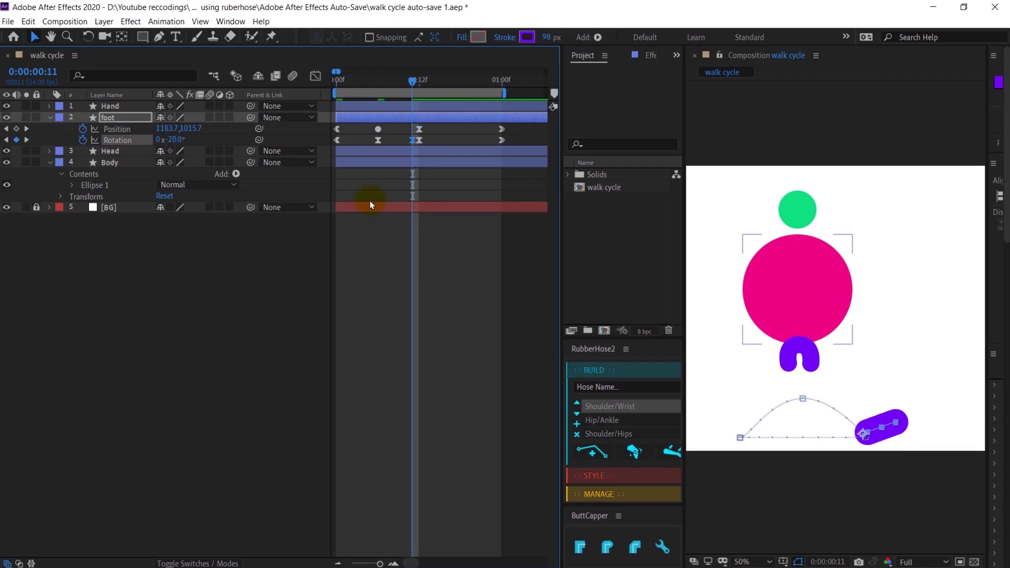
- Move the foot's 0° Rotation keyframe at frame 12 one frame later, to frame 13
key("equal")
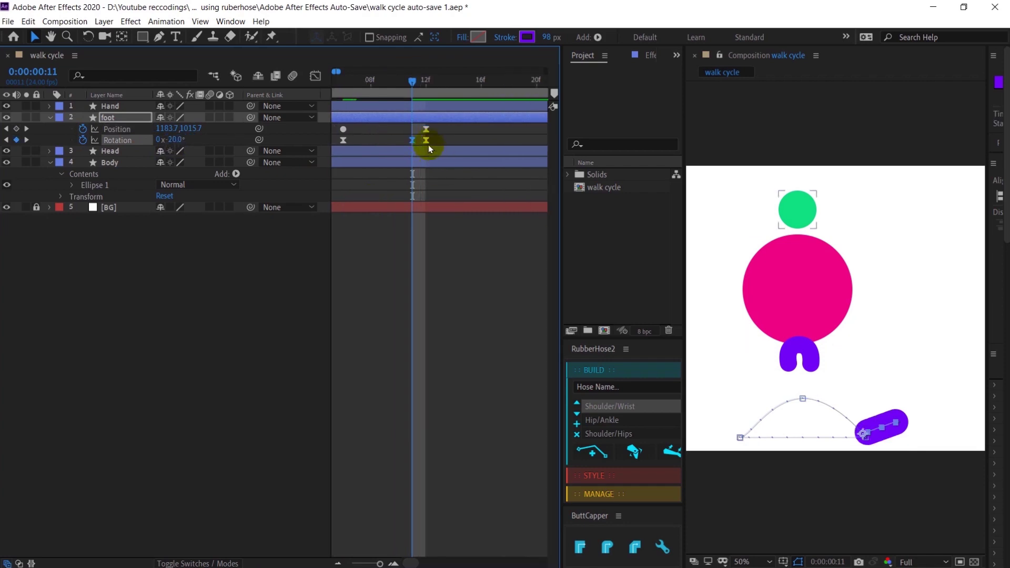
left_click(426, 141)
left_click_drag(431, 141, 437, 141)
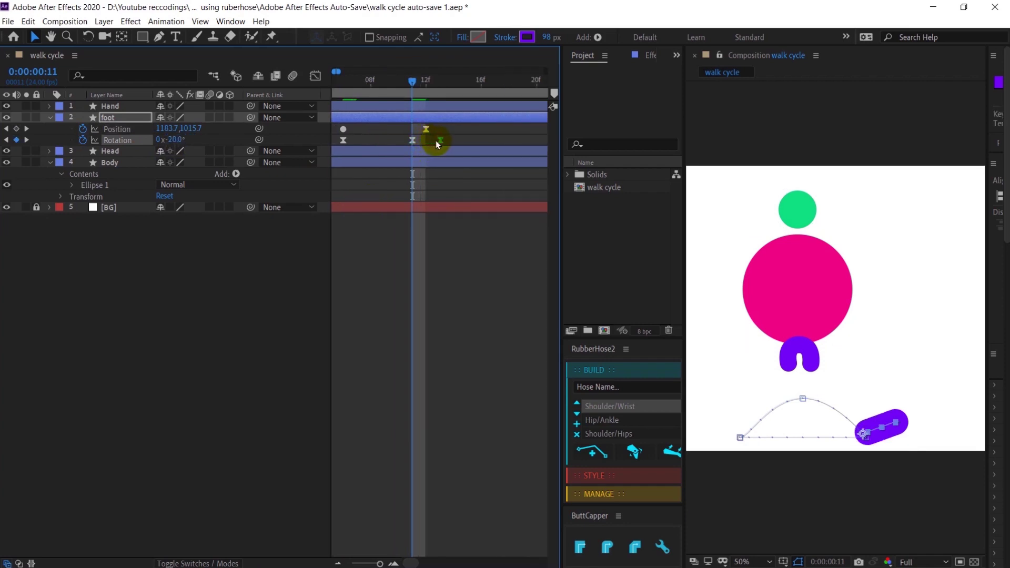
- Preview the foot's complete step cycle from the first frame with the whole work area in view
key("minus")
key("minus")
left_click(335, 82)
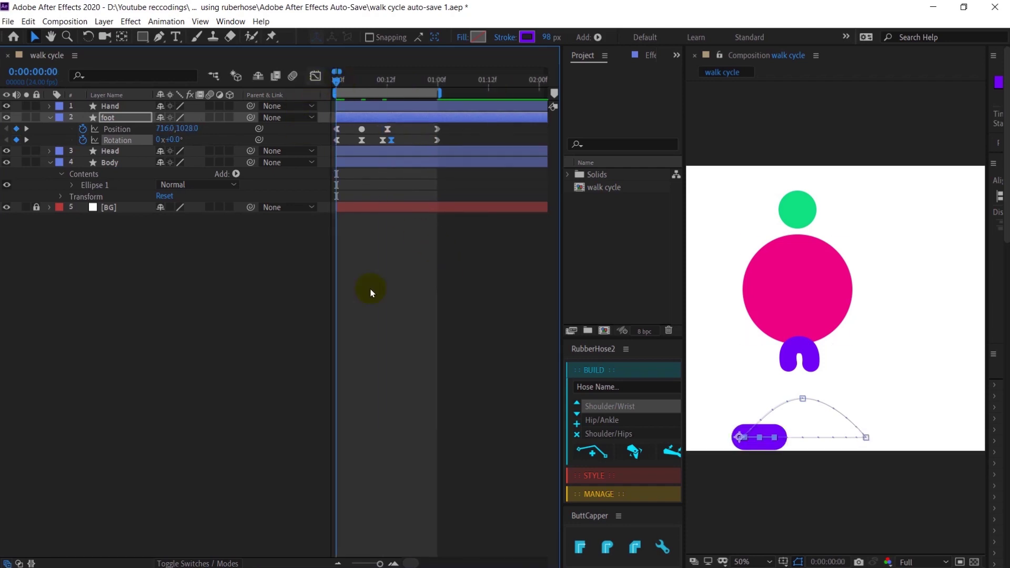
key("=")
key("space")
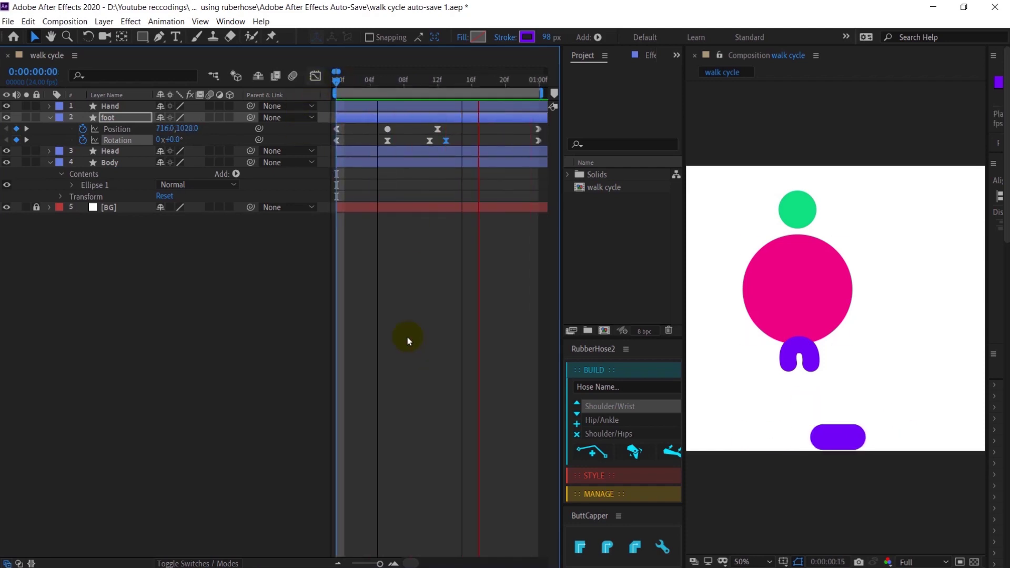
- Add Position keyframes to the Head and Body layers at frame 0
key("space")
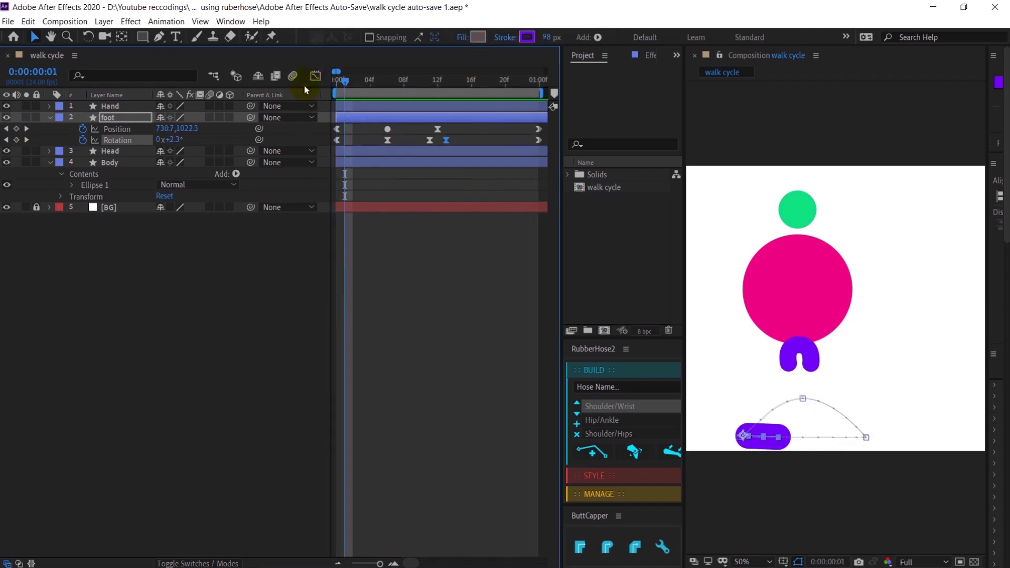
key("Home")
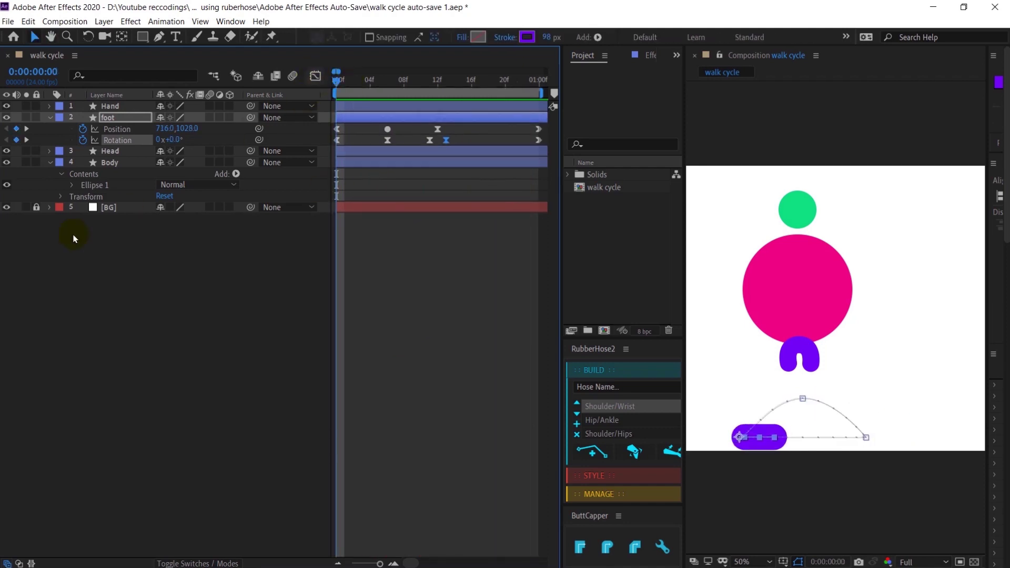
left_click(110, 163)
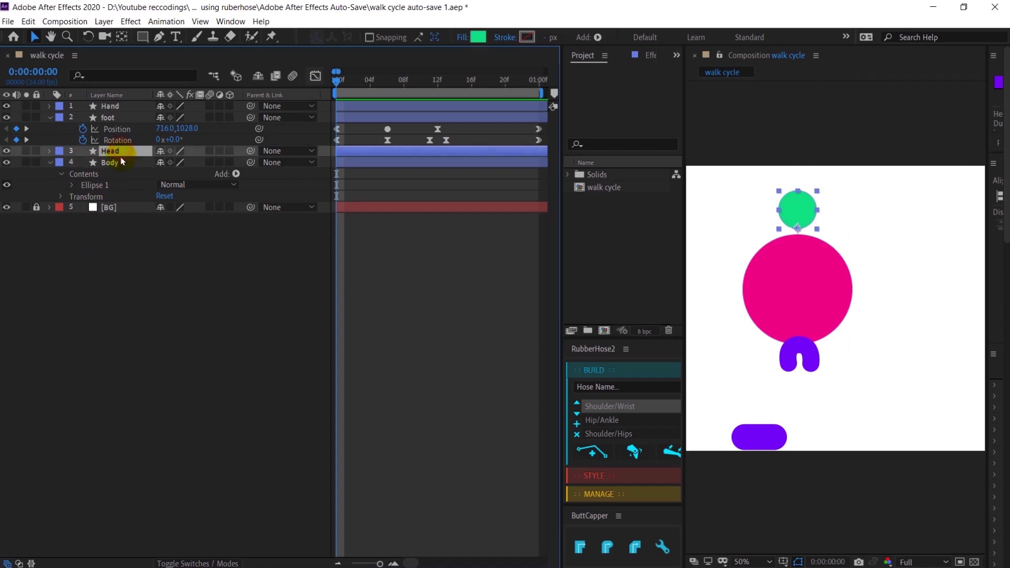
left_click(118, 150)
left_click(120, 163, "shift")
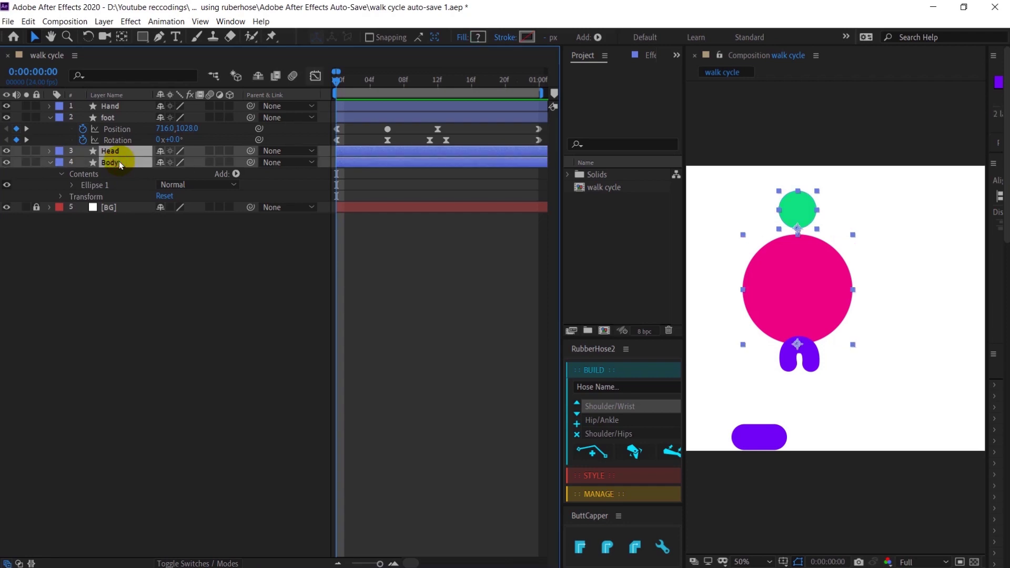
key("p")
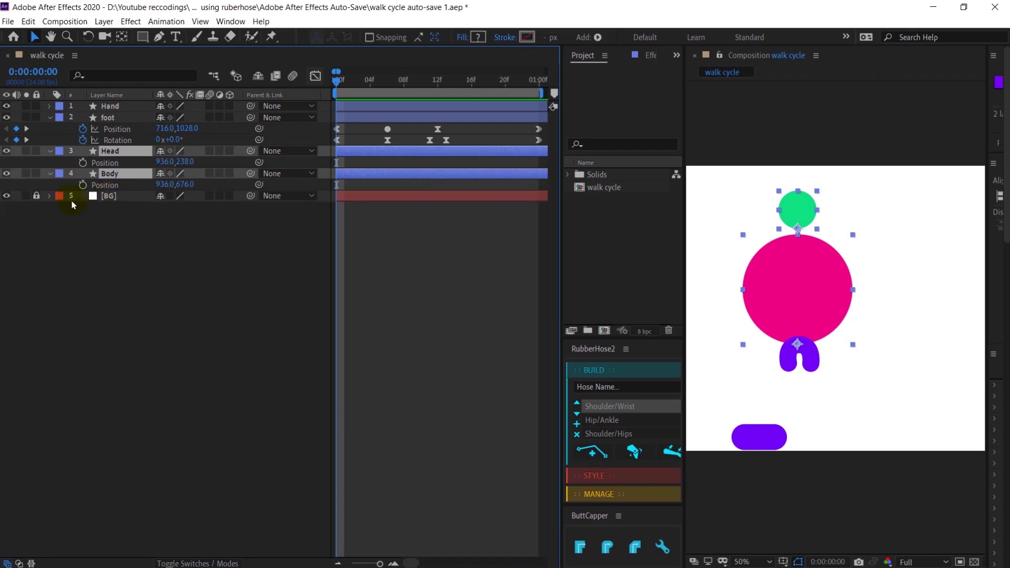
left_click(82, 184)
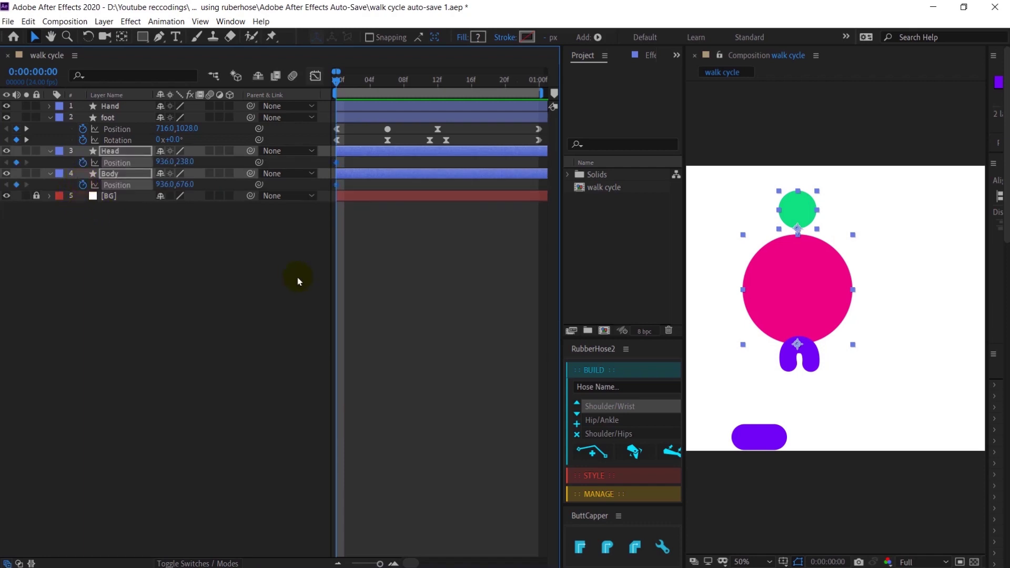
- Add Position keyframes for the Head and Body at frame 6 with their current values
key("alt+shift+j")
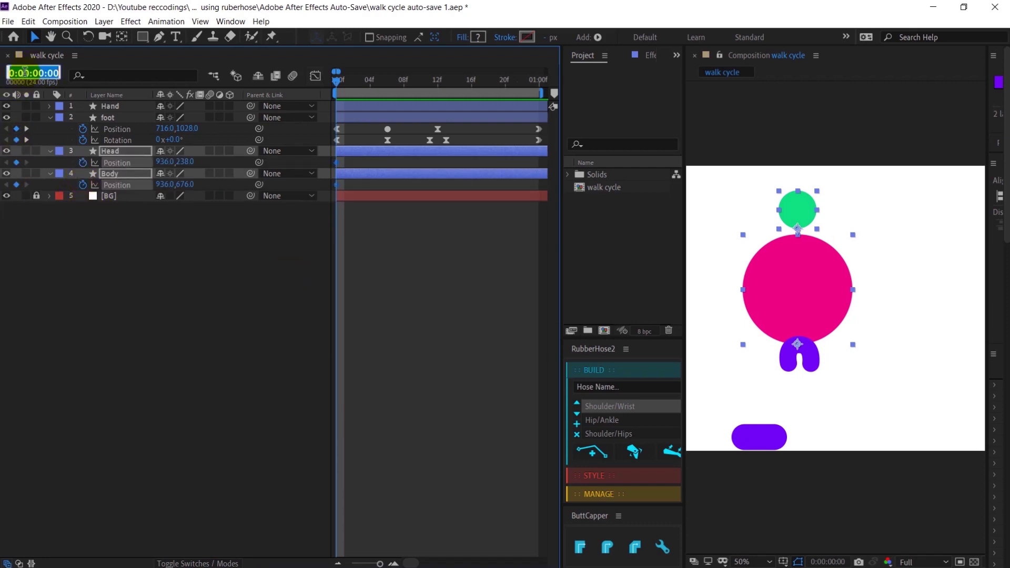
type("+6")
key("Return")
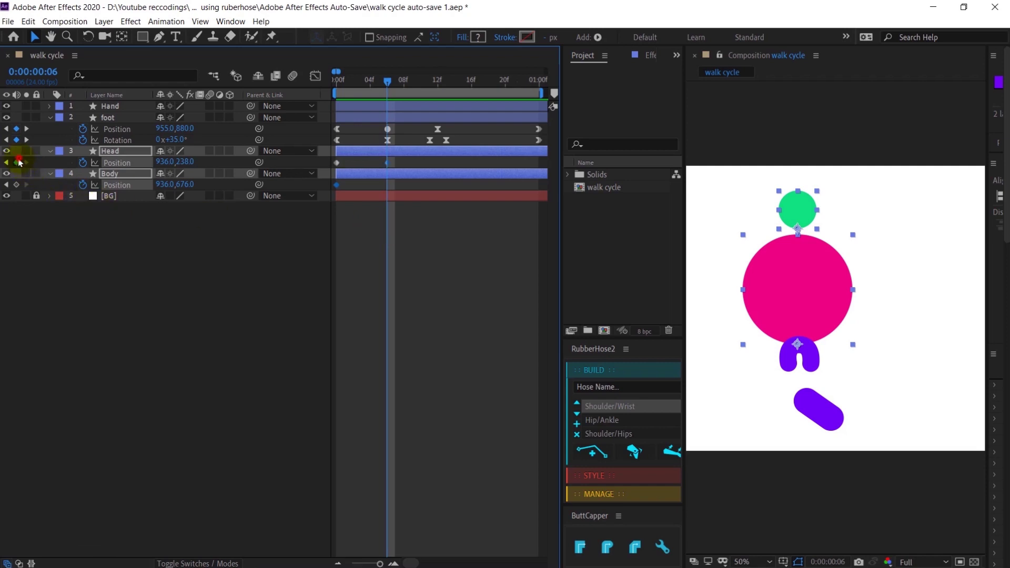
key("k")
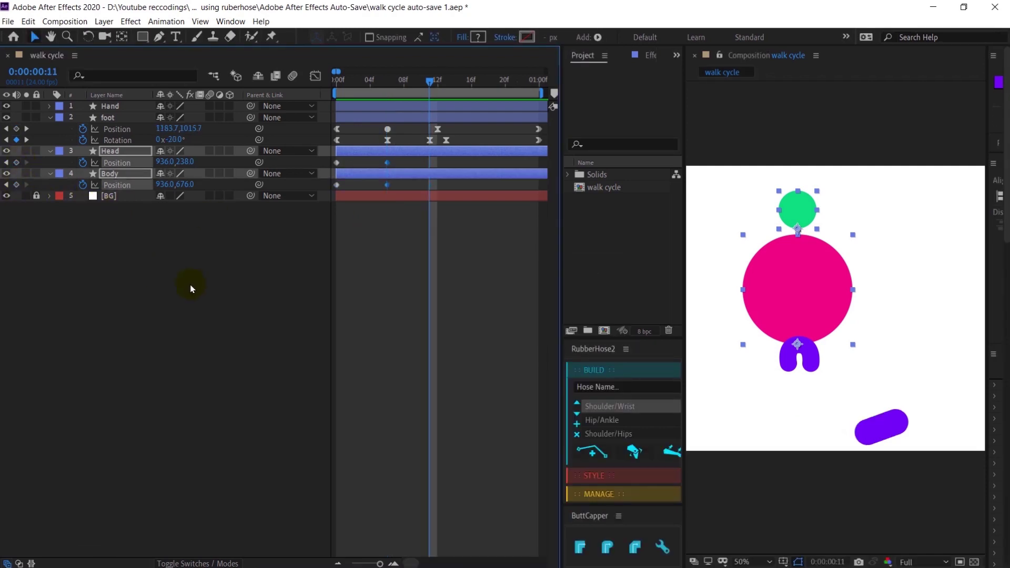
- Repeat the Head and Body Position keyframes at frame 12 and at the one-second mark
key("k")
key("ctrl+v")
key("k")
key("k")
key("ctrl+v")
key("j")
key("j")
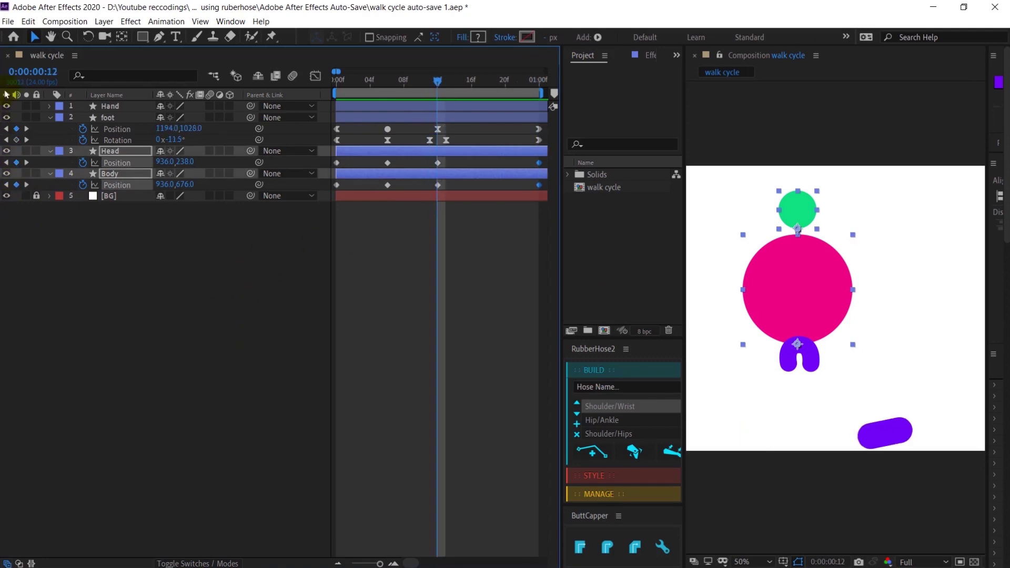
- Add matching Position keyframes for the Head and Body at frame 18
key("j")
key("j")
key("k")
key("k")
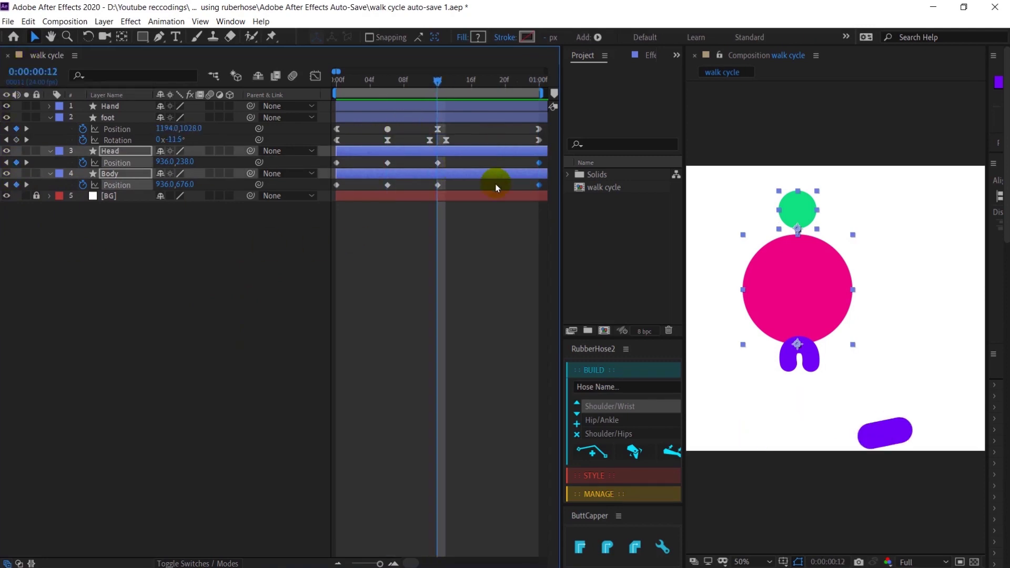
left_click(23, 74)
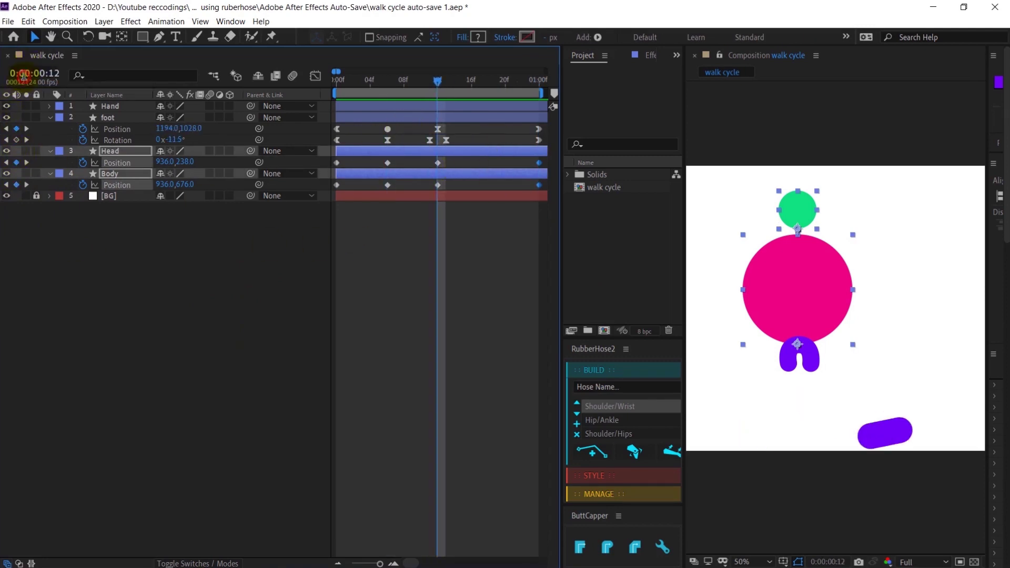
type("+")
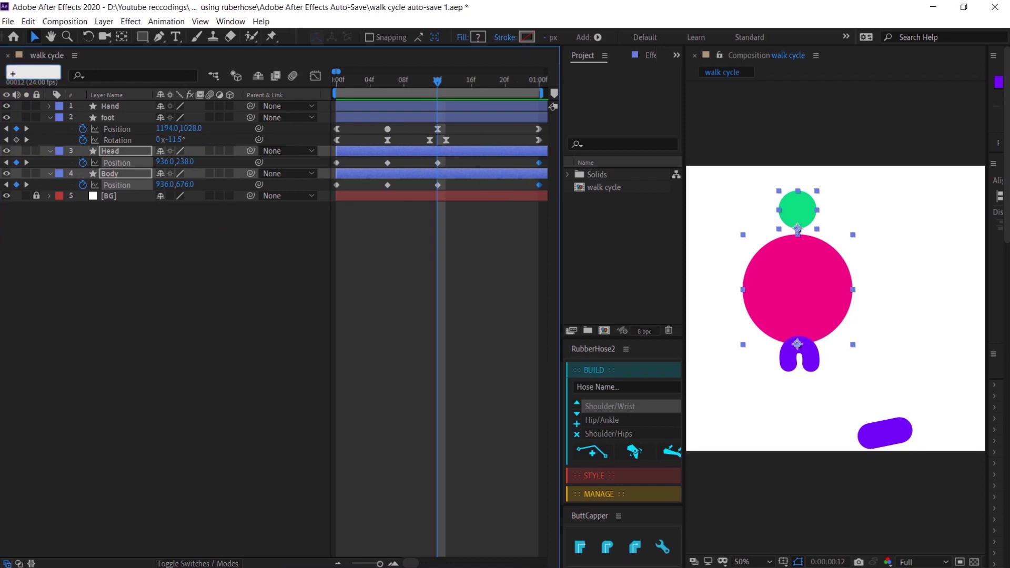
type("6")
key("Return")
key("ctrl+v")
- Raise the Head and Body together at frame 6 to Y positions 166 and 604
key("j")
key("j")
key("j")
key("j")
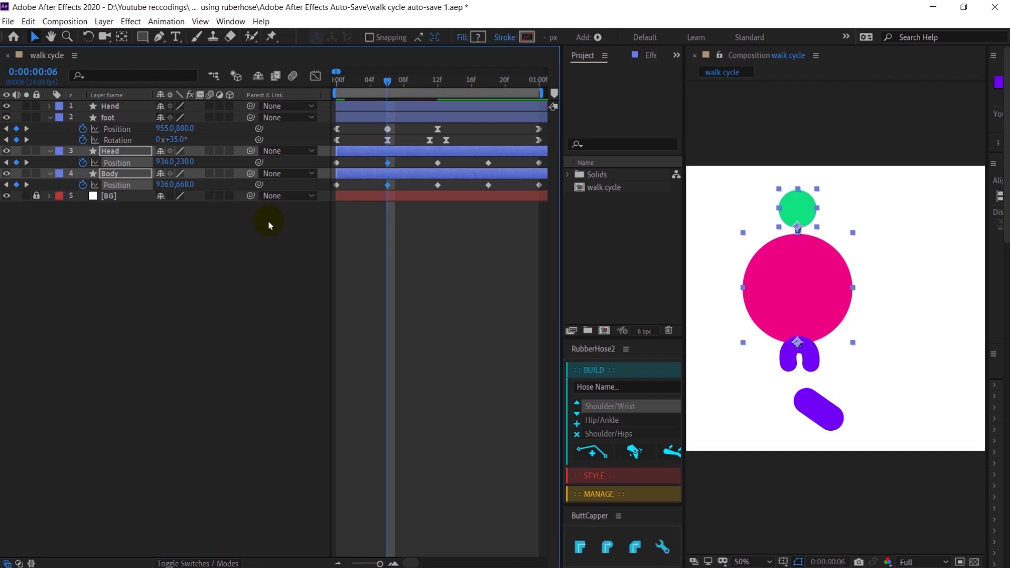
key("shift+Up")
key("shift+Up")
key("shift+Up")
key("shift+Up")
key("shift+Up")
key("shift+Up")
key("shift+Up")
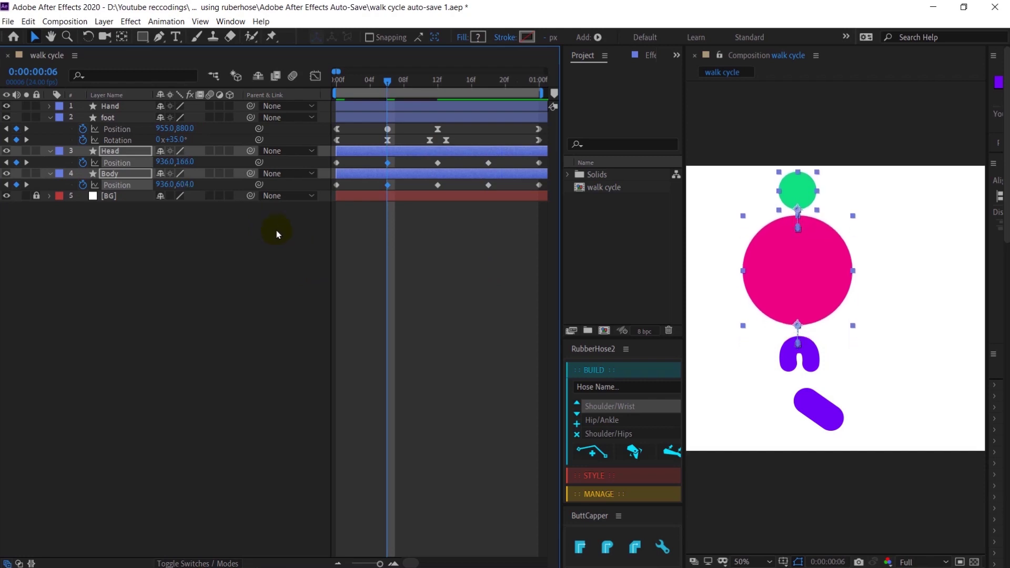
- Copy the raised Head and Body Position keyframes from frame 6 to frame 18
key("k")
key("k")
key("k")
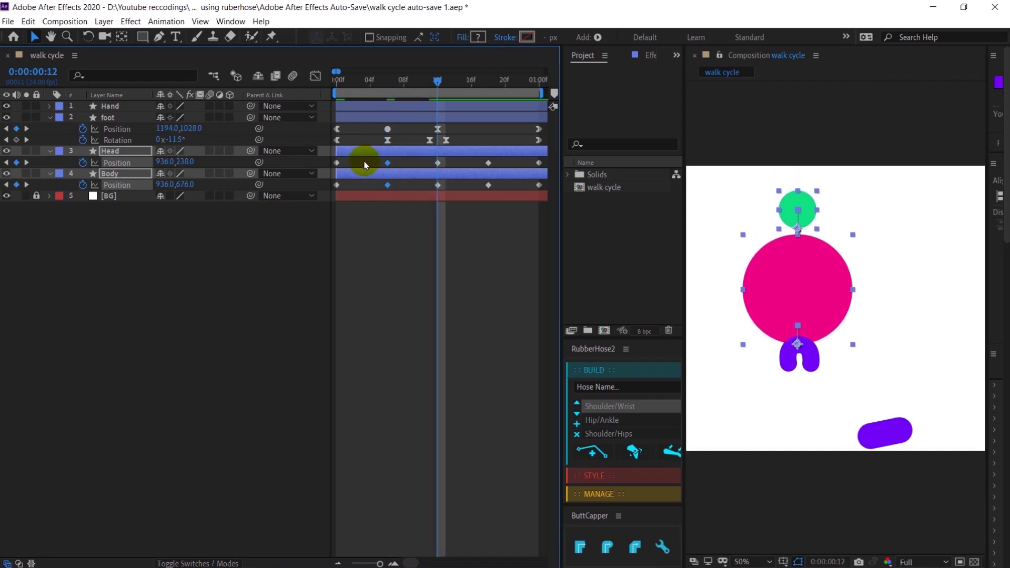
key("k")
key("k")
key("j")
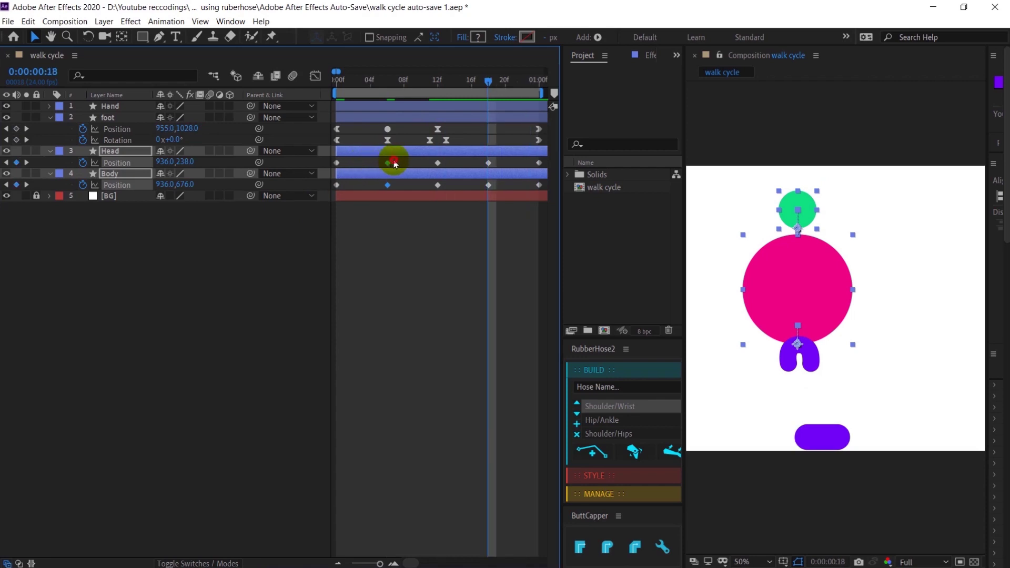
left_click_drag(394, 160, 373, 190)
key("ctrl+c")
key("ctrl+v")
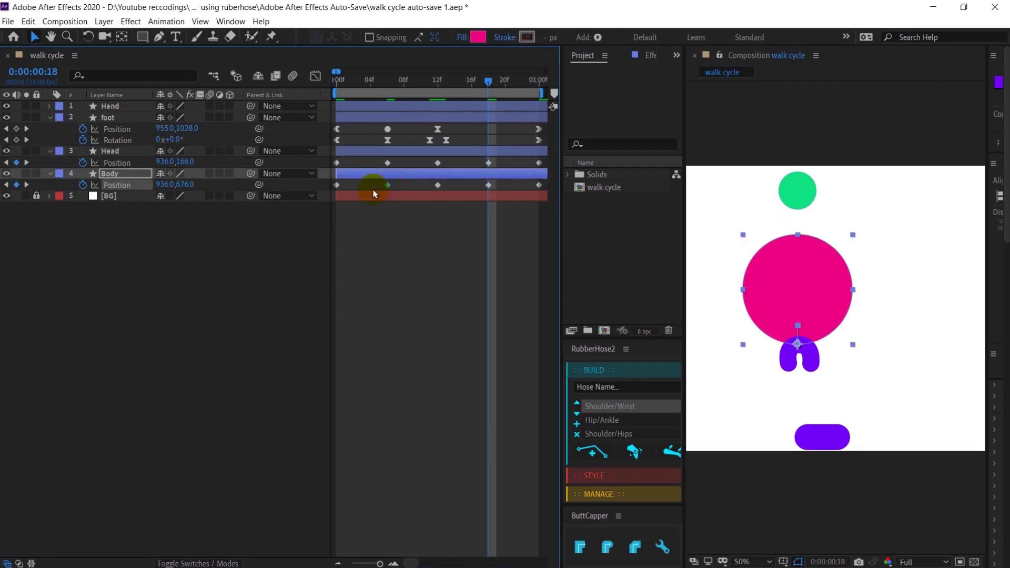
- Apply Easy Ease to all Head and Body Position keyframes and preview the bounce from the first frame
left_click_drag(547, 152, 326, 194)
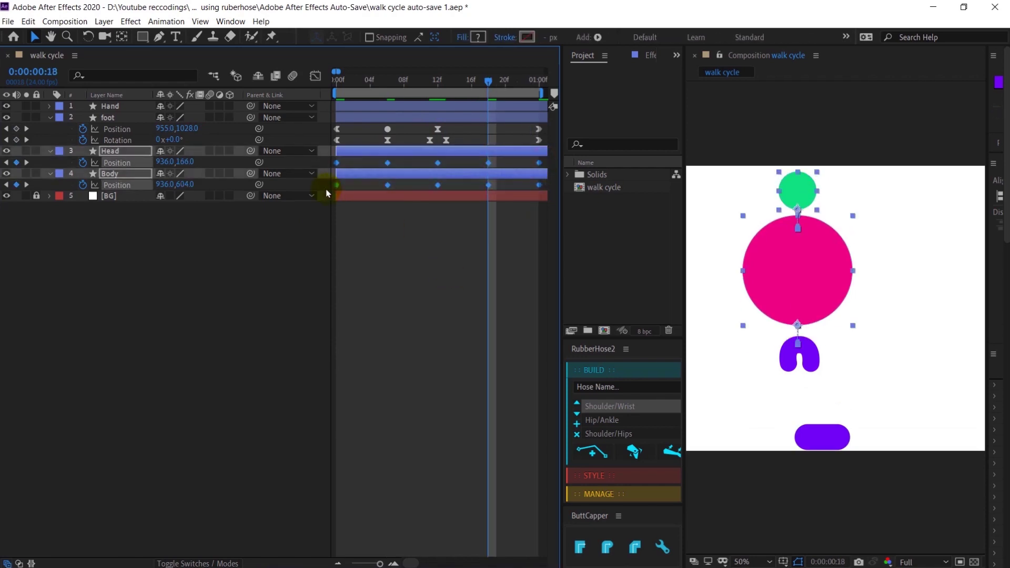
key("F9")
left_click(339, 81)
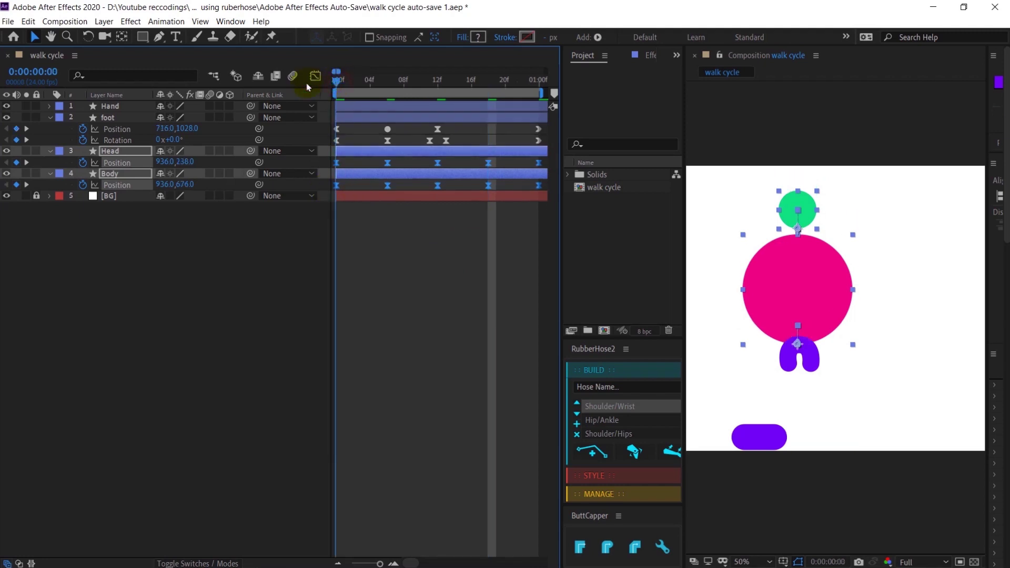
key("space")
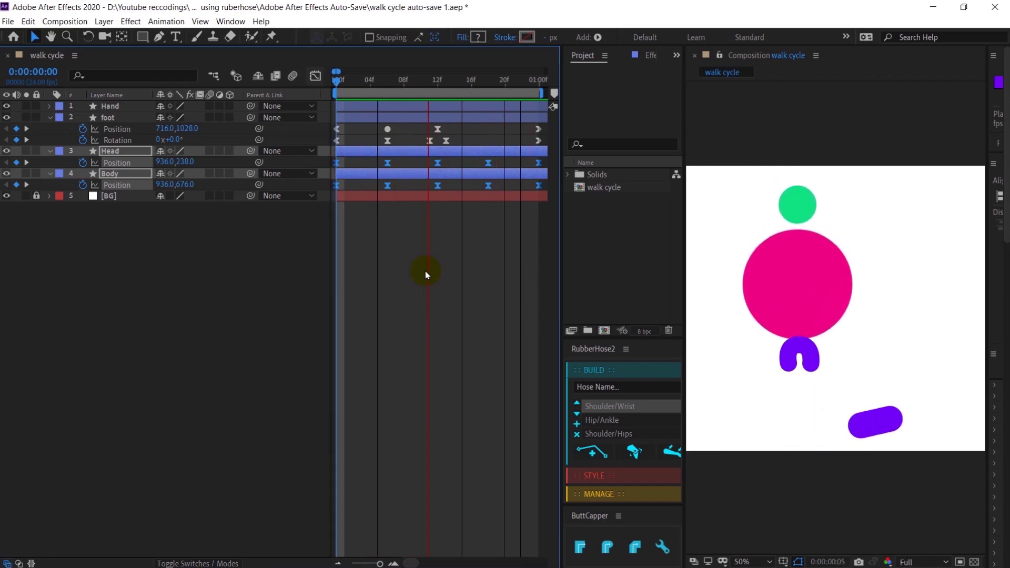
key("space")
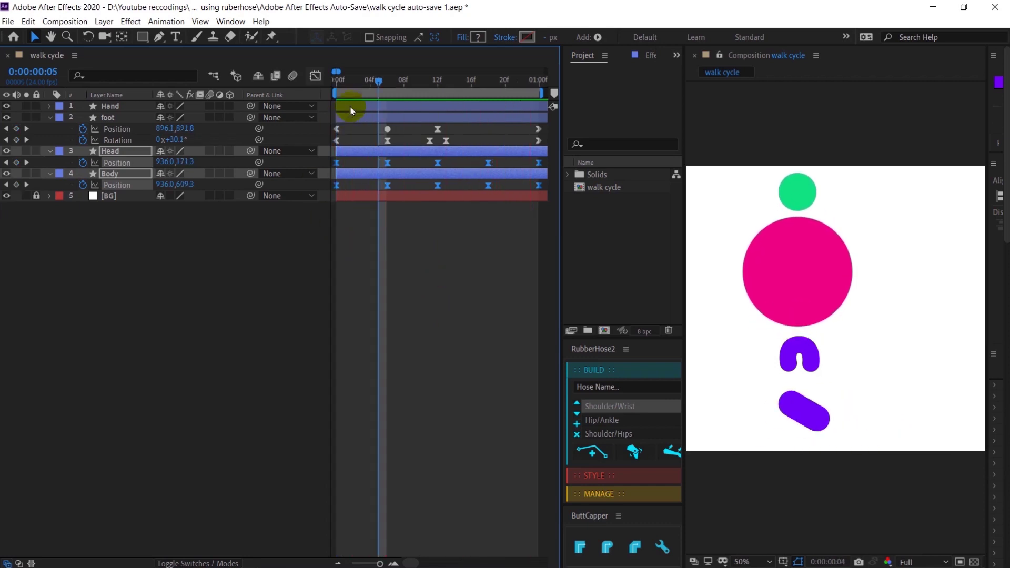
key("Home")
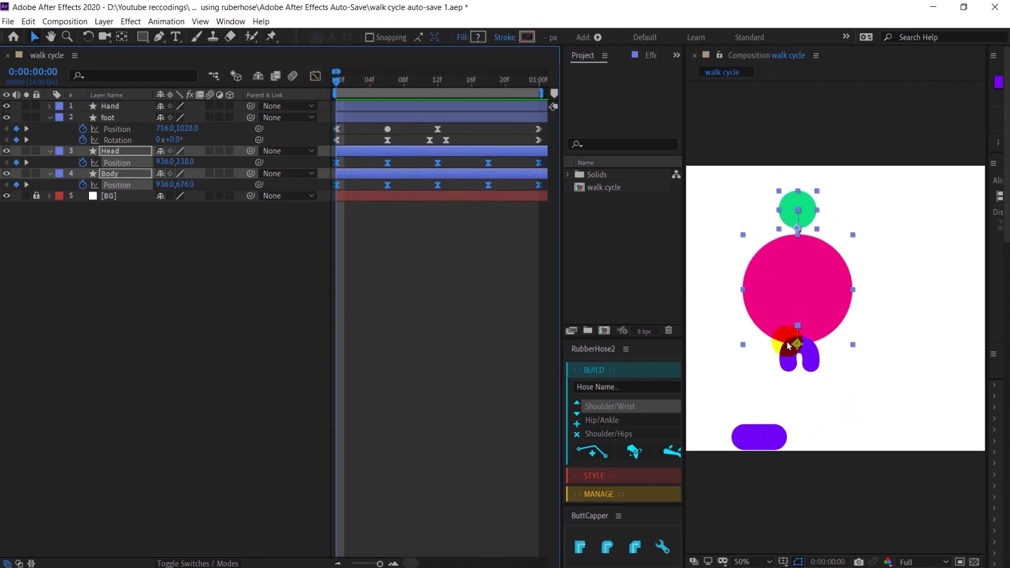
- Move the Hand in front of the body to about 1212, 679 and add Position and Rotation keyframes at frame 0
left_click(787, 345)
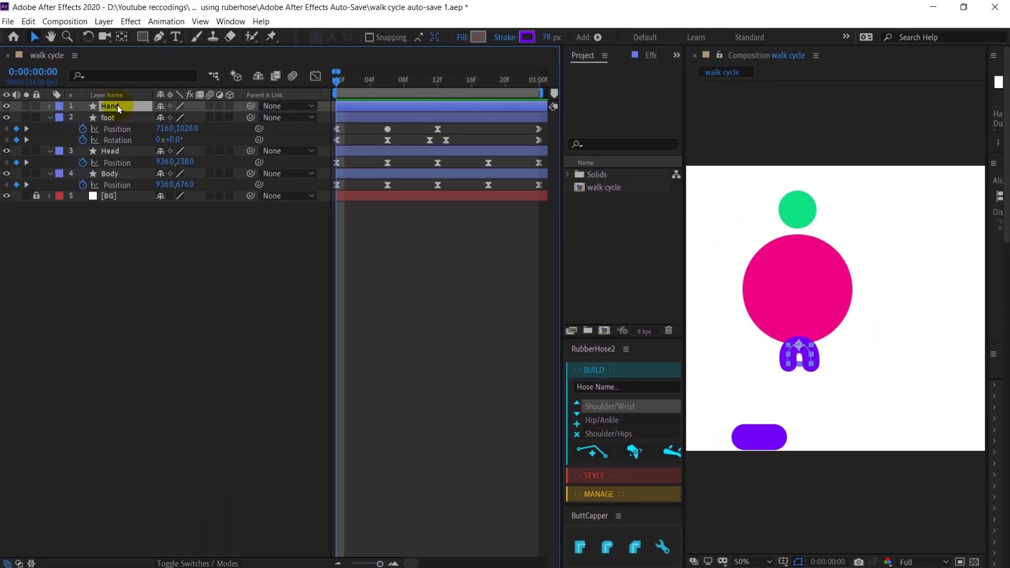
left_click(110, 105)
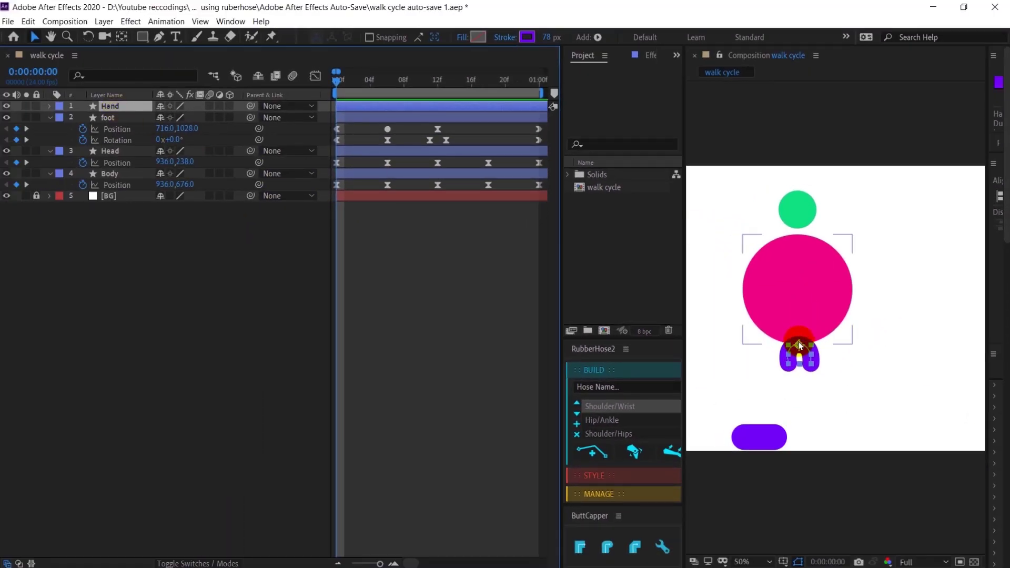
left_click_drag(798, 344, 870, 340)
left_click(806, 326)
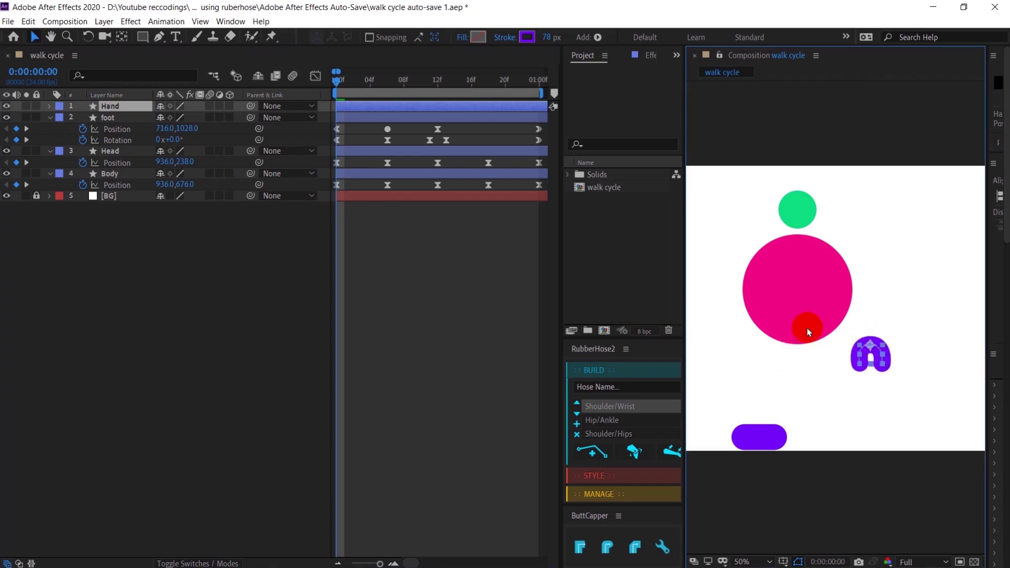
key("p")
left_click(81, 117)
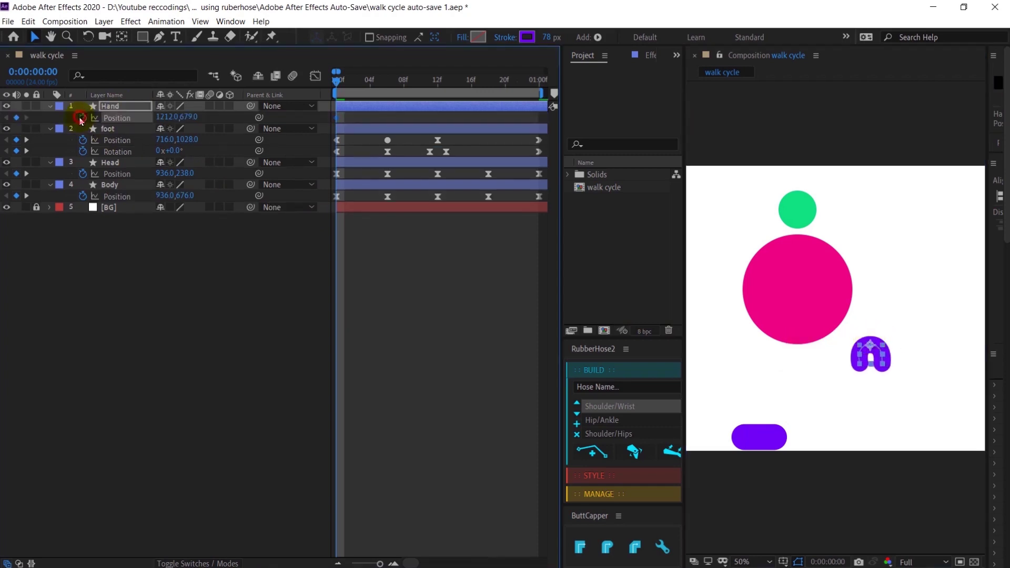
key("alt+shift+r")
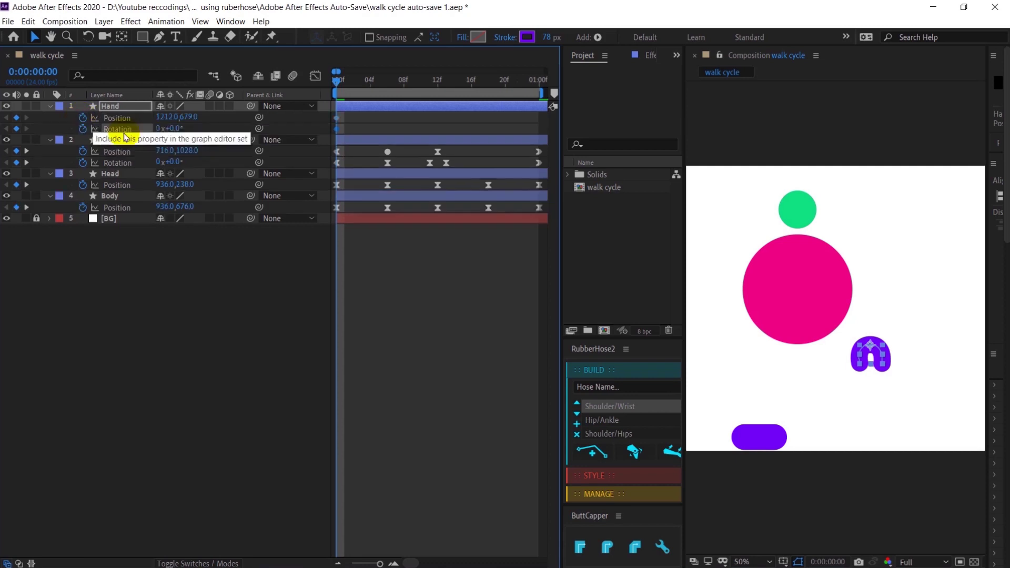
- Set the Hand's Rotation to -28° at frame 0 and nudge its Position to 1208, 651
left_click_drag(177, 128, 158, 128)
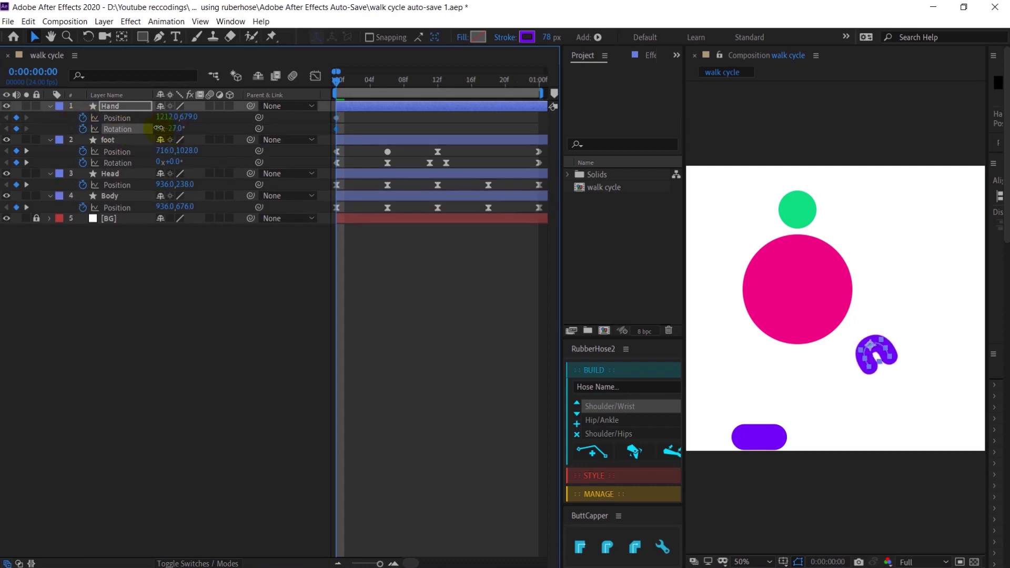
key("Up")
key("Up")
key("Up")
key("Up")
key("Up")
key("Up")
key("Up")
key("Up")
key("Up")
key("Up")
key("Up")
key("Up")
key("Up")
key("Up")
key("Left")
key("Left")
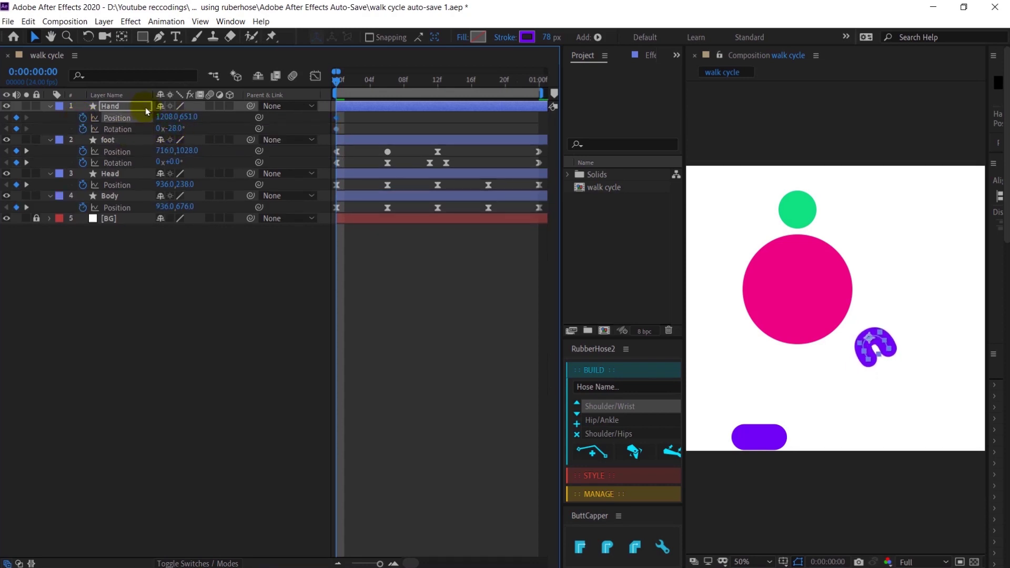
- At frame 12, move the Hand behind the body to 668, 651 and set its Rotation to 28°
left_click_drag(381, 92, 439, 82)
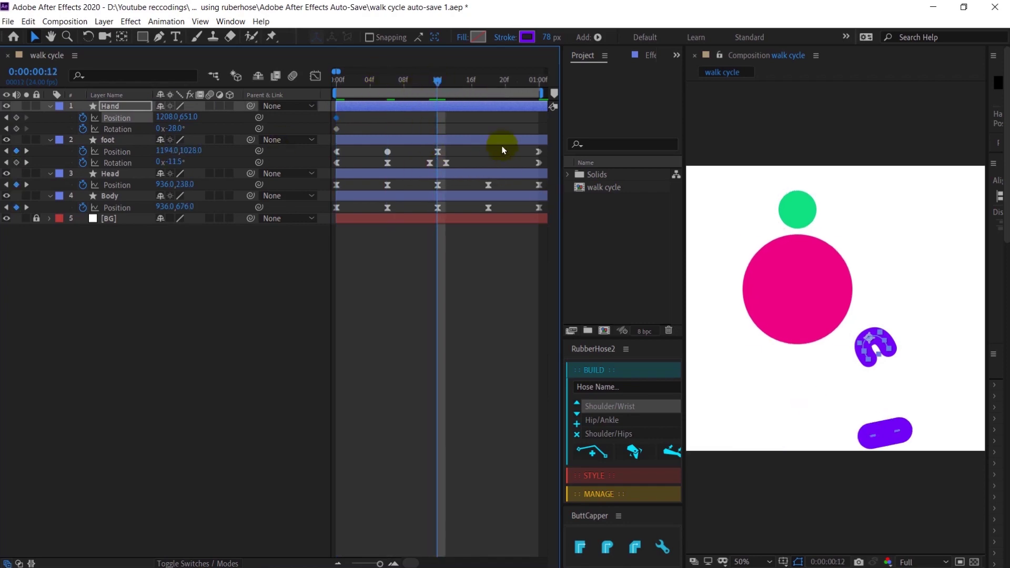
left_click_drag(867, 340, 726, 344)
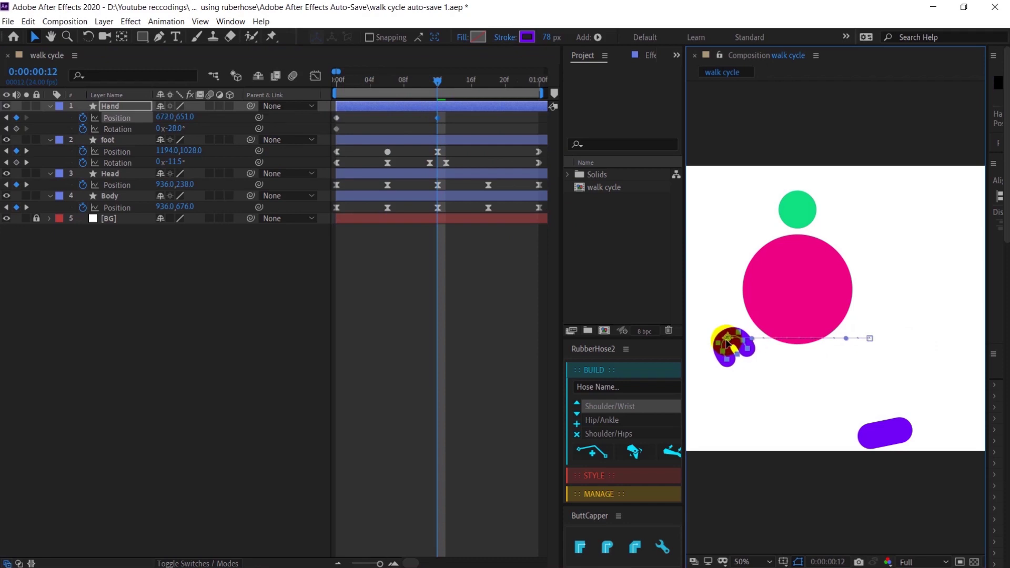
left_click(344, 130)
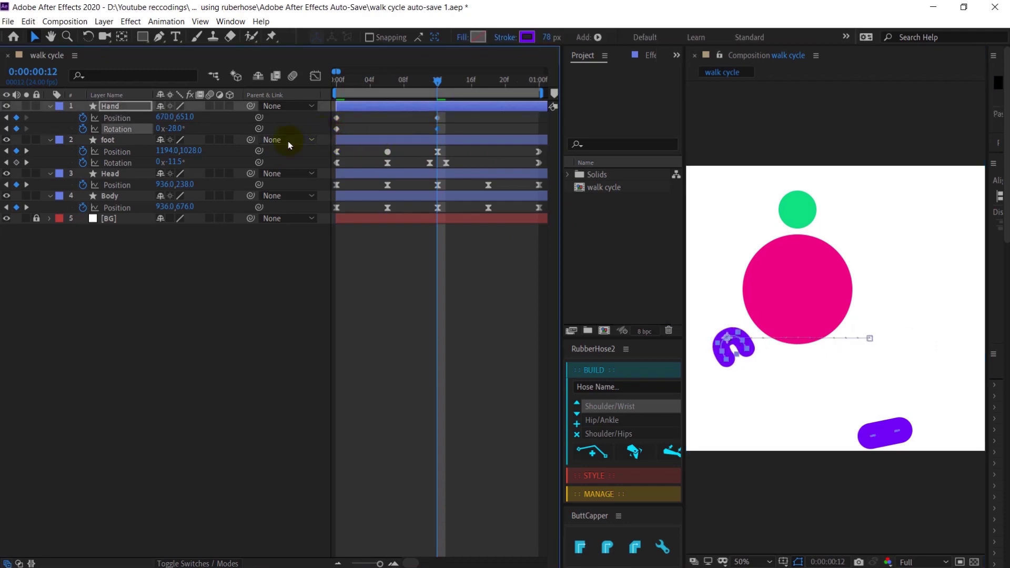
left_click(177, 128)
type("28")
left_click(434, 429)
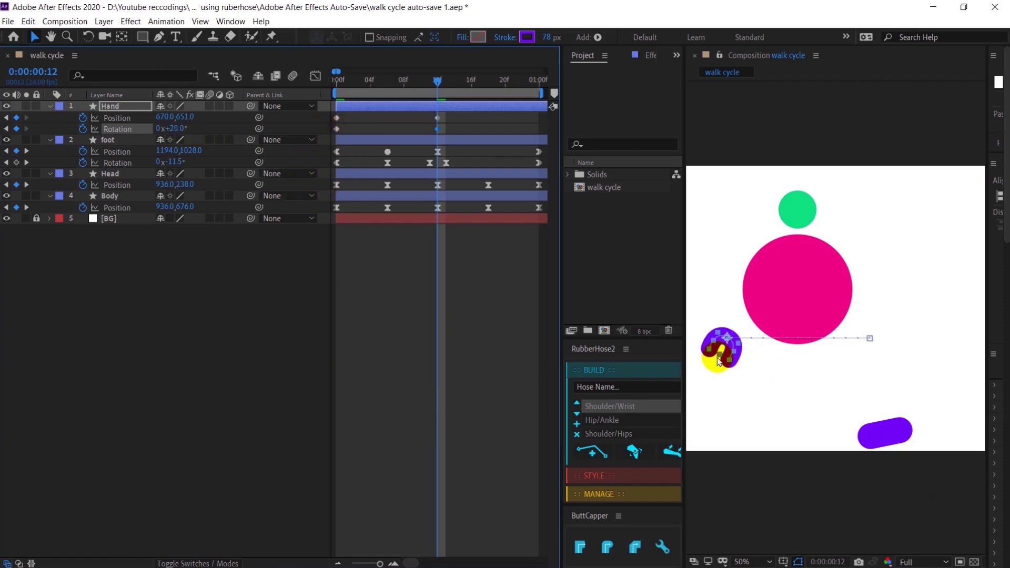
key("Left")
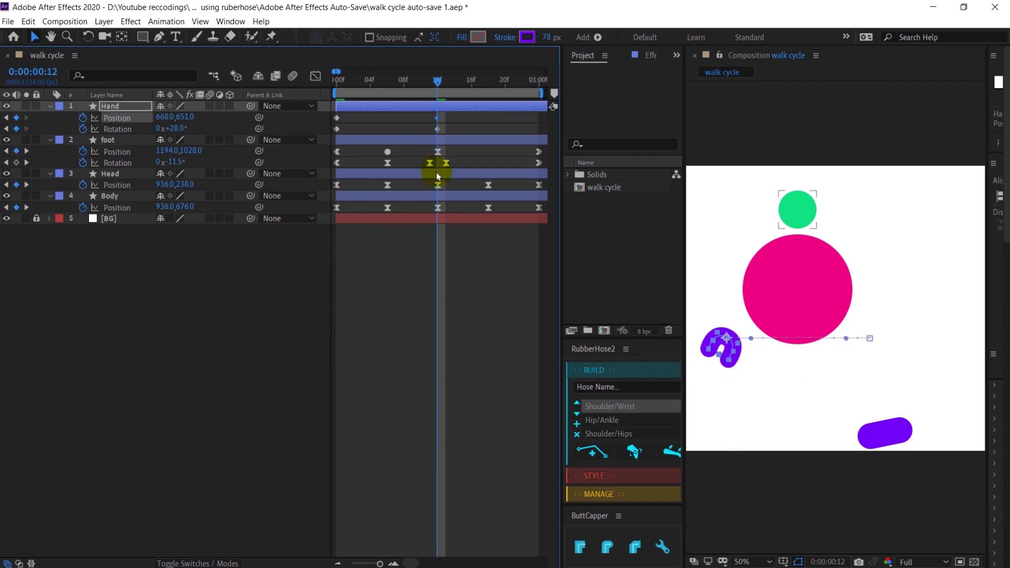
- Copy the Hand's frame 0 Position and Rotation keyframes to frame 24
key("Page_Down")
key("k")
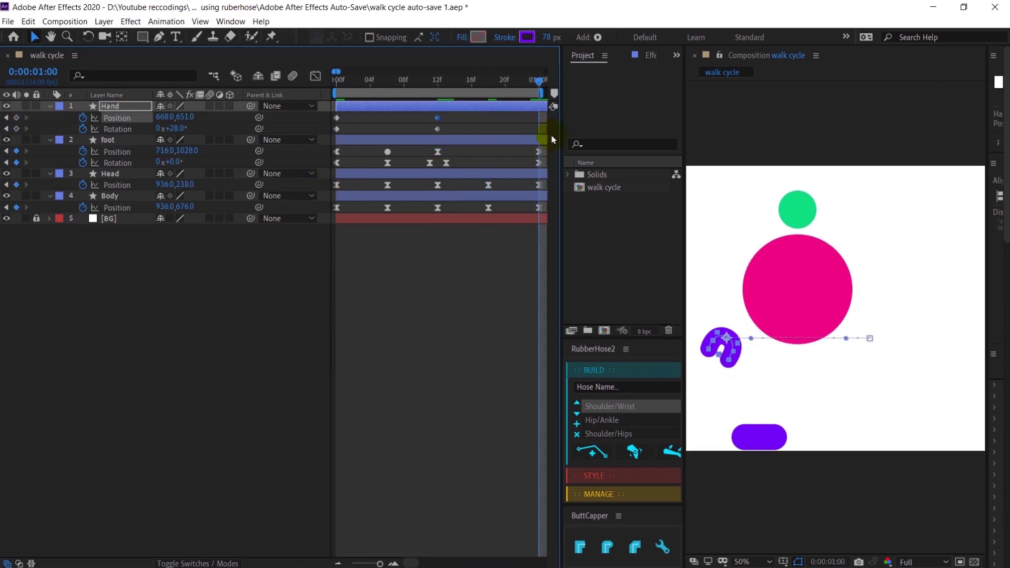
left_click_drag(330, 113, 344, 132)
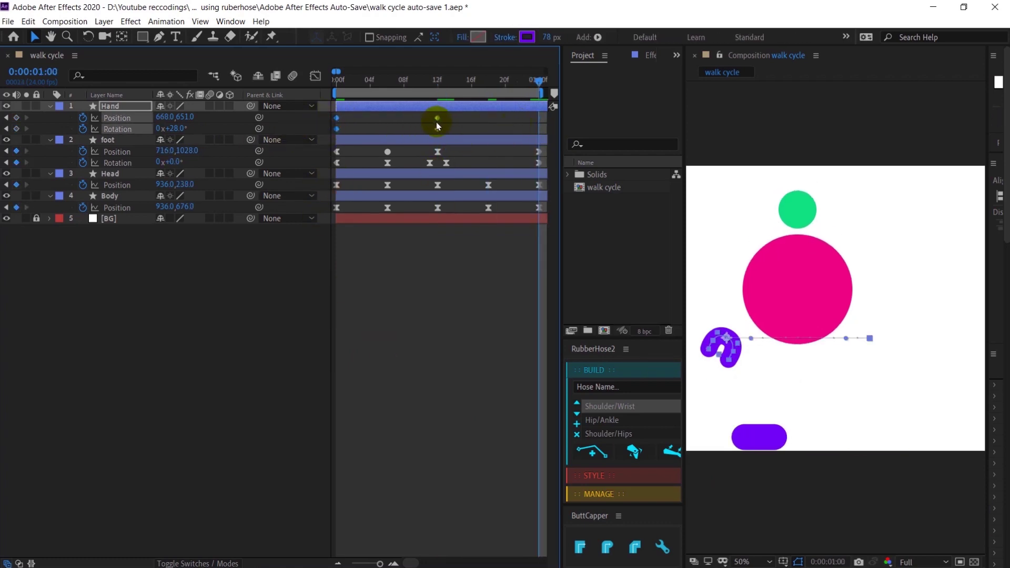
key("ctrl+c")
key("ctrl+v")
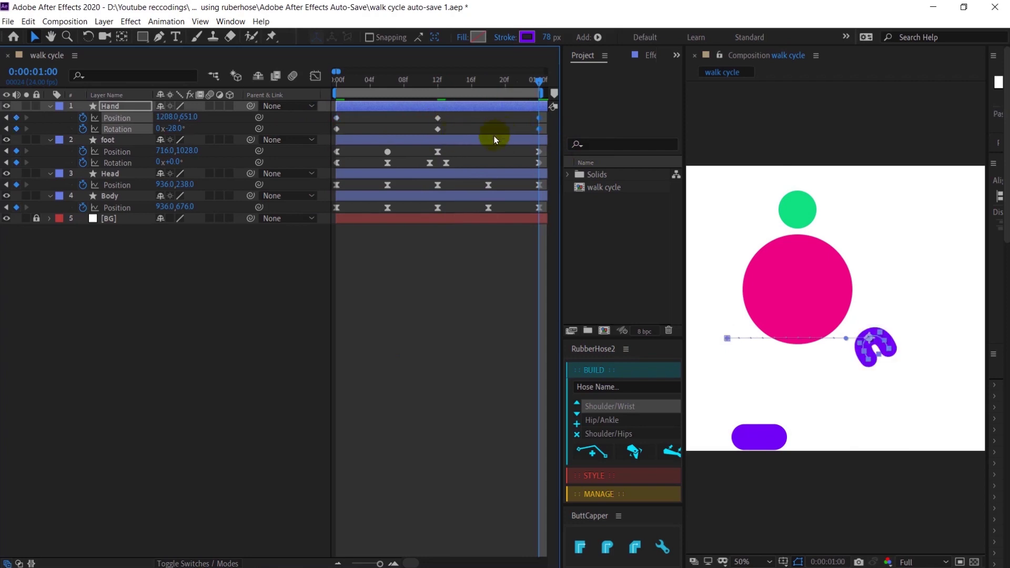
- Lower the Hand to 938, 719 at frame 6 and repeat that Position keyframe at frame 18
left_click(402, 80)
key("Page_Up")
key("Page_Up")
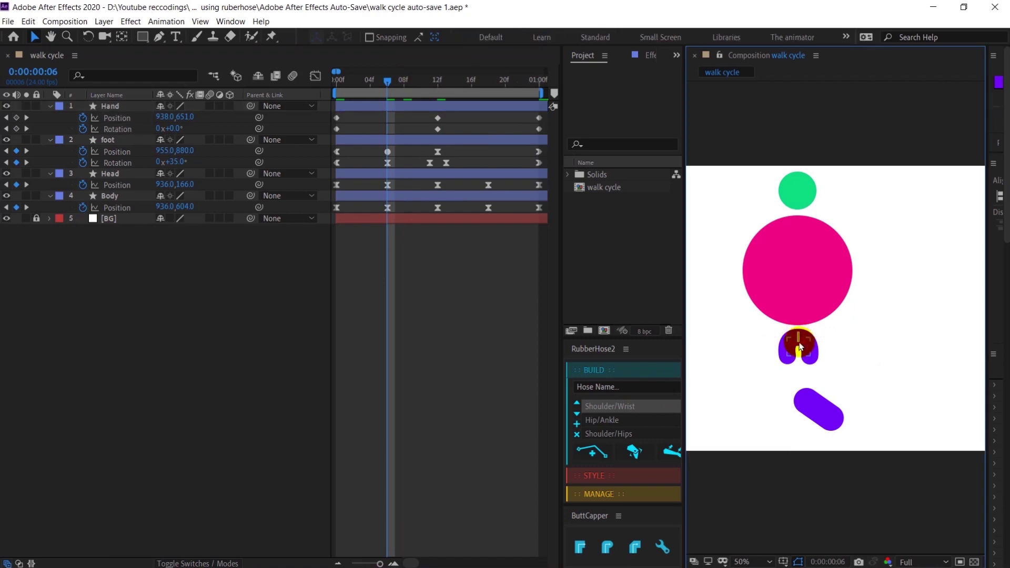
left_click_drag(798, 337, 802, 357)
key("k")
key("k")
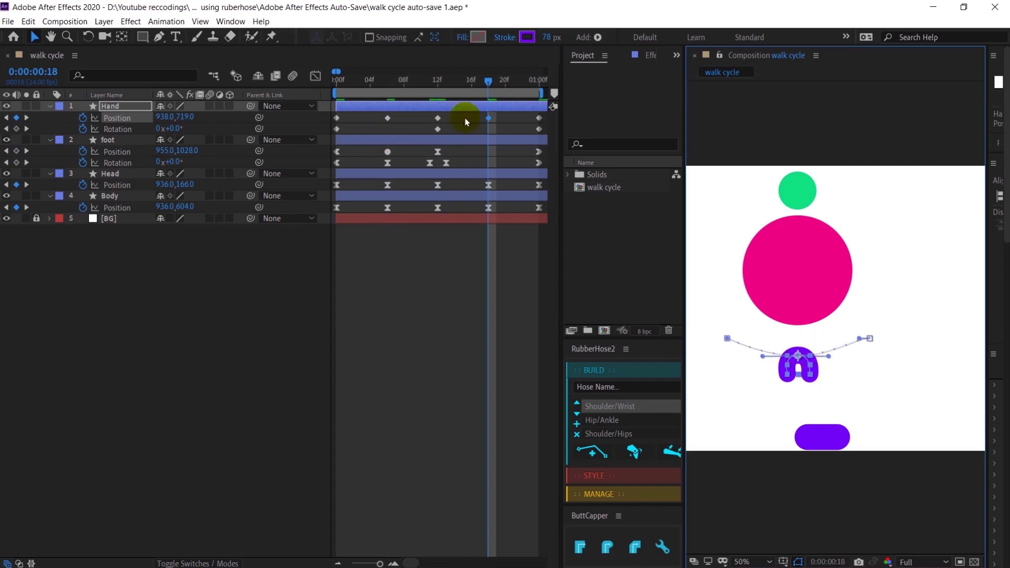
- Try to reshape the Hand's motion path by adjusting the curve handle at its lowest point
left_click(491, 125)
left_click(768, 371)
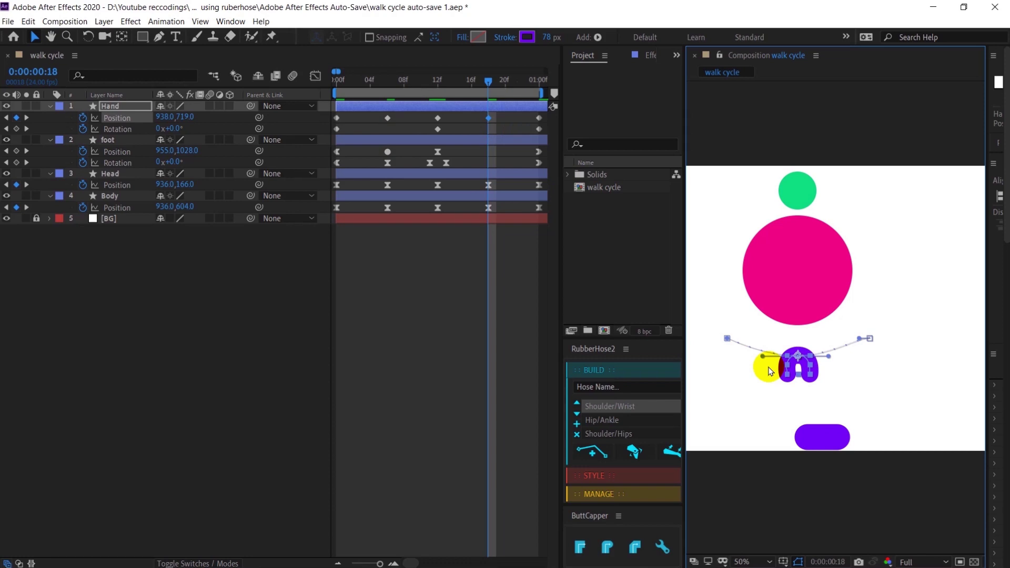
mouse_move(768, 370)
left_mouse_down()
mouse_move(761, 358)
mouse_move(800, 334)
mouse_move(822, 358)
mouse_move(779, 357)
left_mouse_up()
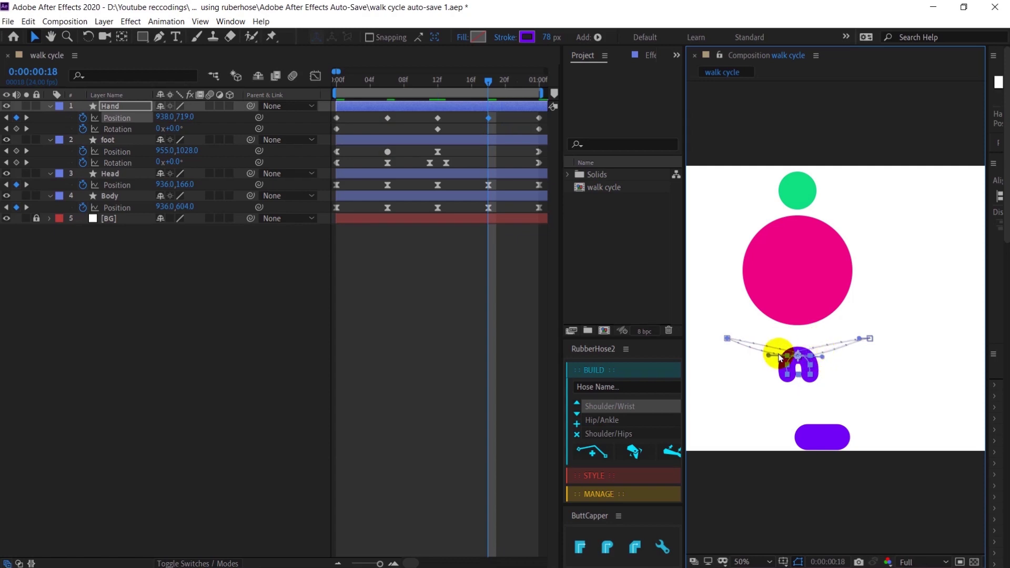
left_click_drag(779, 354, 777, 354)
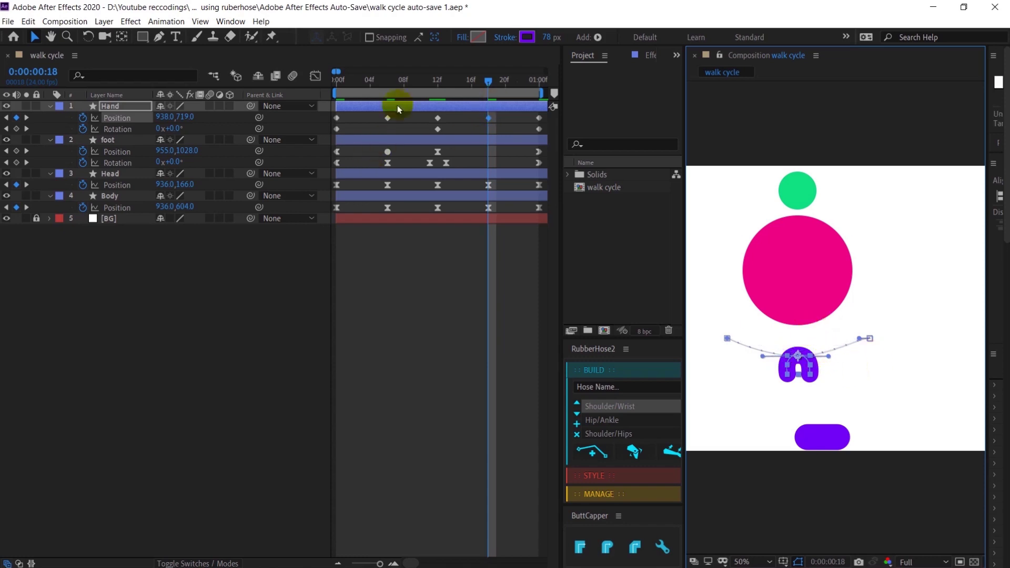
- Add Hand Rotation keyframes at frames 6 and 18
left_click(403, 80)
key("j")
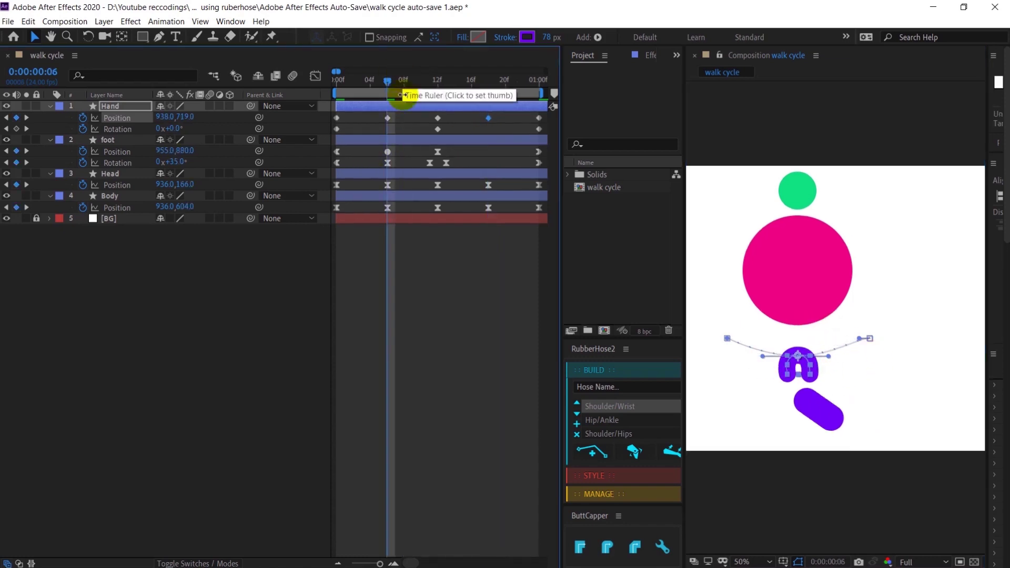
left_click(16, 129)
key("k")
key("k")
key("k")
key("k")
left_click(17, 129)
- Apply Easy Ease In and Easy Ease Out to the Hand's Position and Rotation keyframes at frame 0, and Easy Ease Out to those at frame 24
key("j")
key("j")
key("j")
key("j")
key("j")
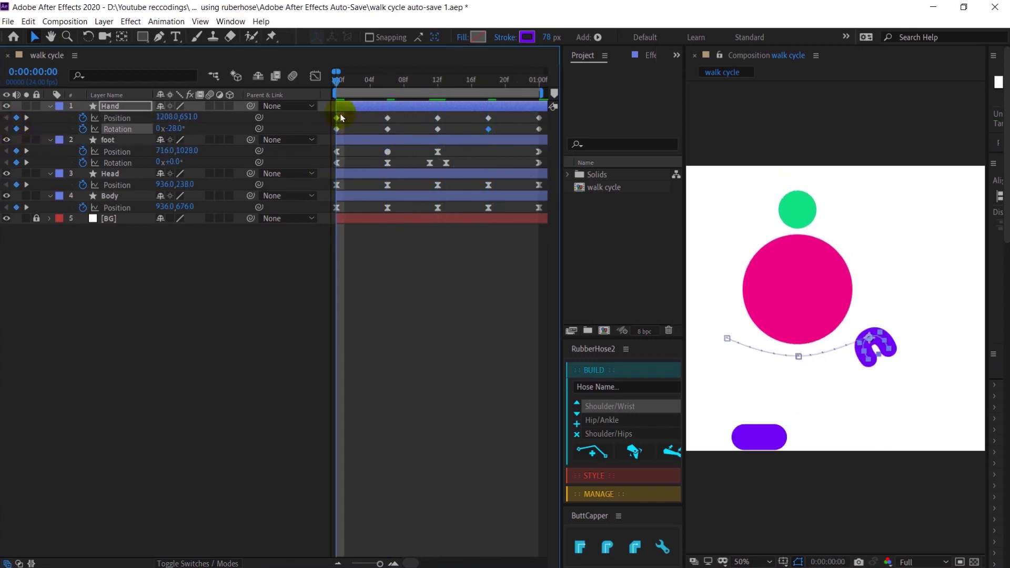
left_click_drag(343, 115, 332, 131)
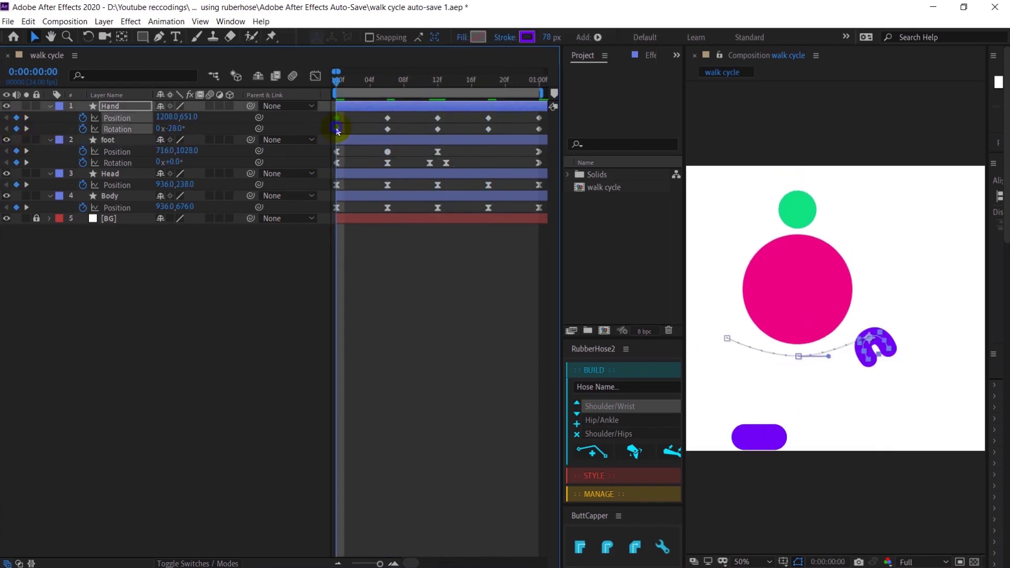
right_click(336, 129)
mouse_move(445, 270)
left_click(548, 320)
right_click(335, 120)
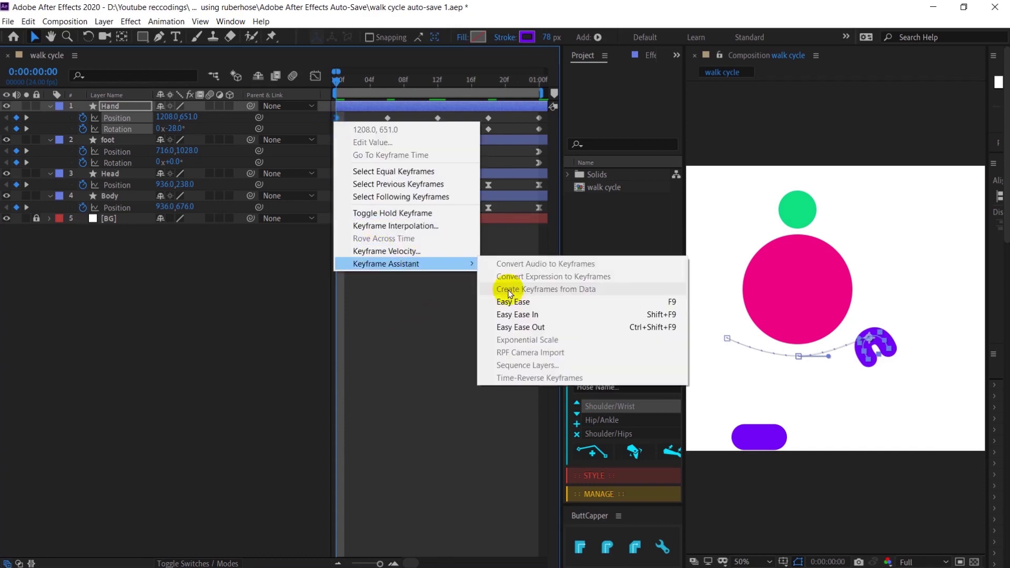
left_click(525, 327)
left_click_drag(529, 113, 544, 133)
right_click(539, 128)
left_click(737, 331)
- Convert the Hand's Position and Rotation keyframes at frames 6 and 18 to Auto Bezier and apply Easy Ease to the frame 12 pair
left_click_drag(395, 113, 386, 134)
left_click(387, 129, "ctrl")
key("F9")
left_click_drag(496, 113, 481, 135)
left_click(488, 129, "ctrl")
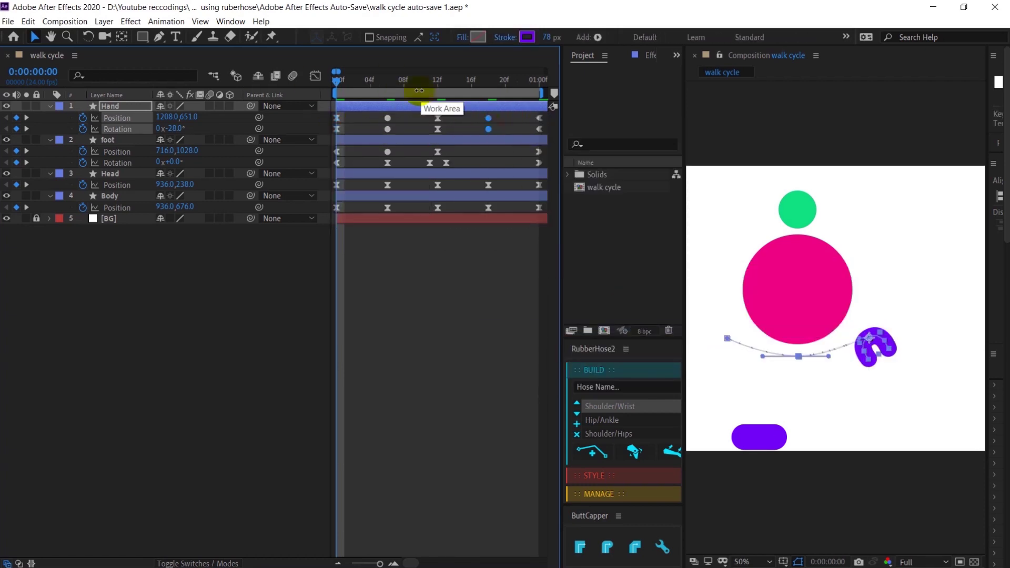
- Play the walk cycle to review the hand swing and return to the first frame
key("space")
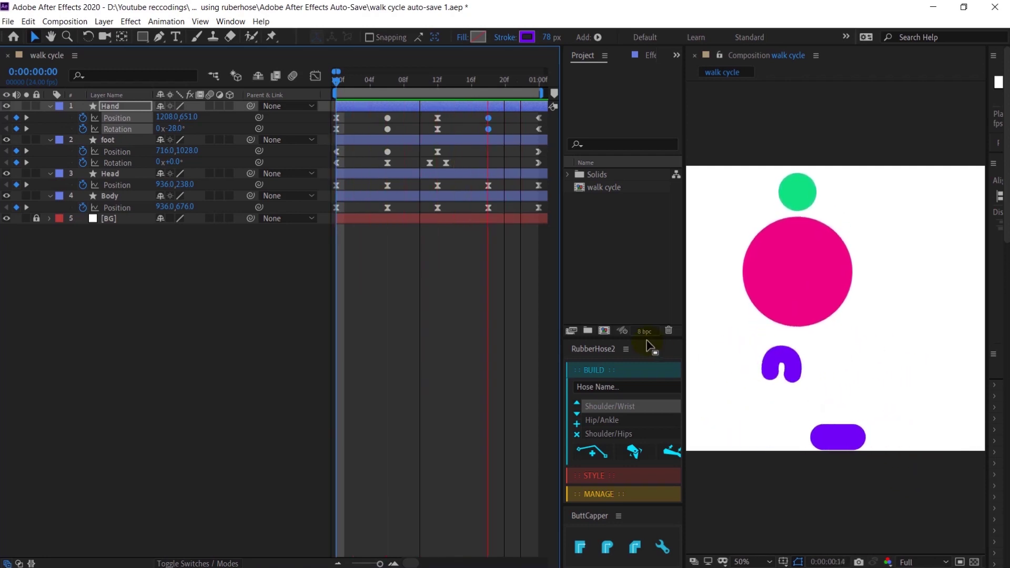
key("space")
left_click(335, 79)
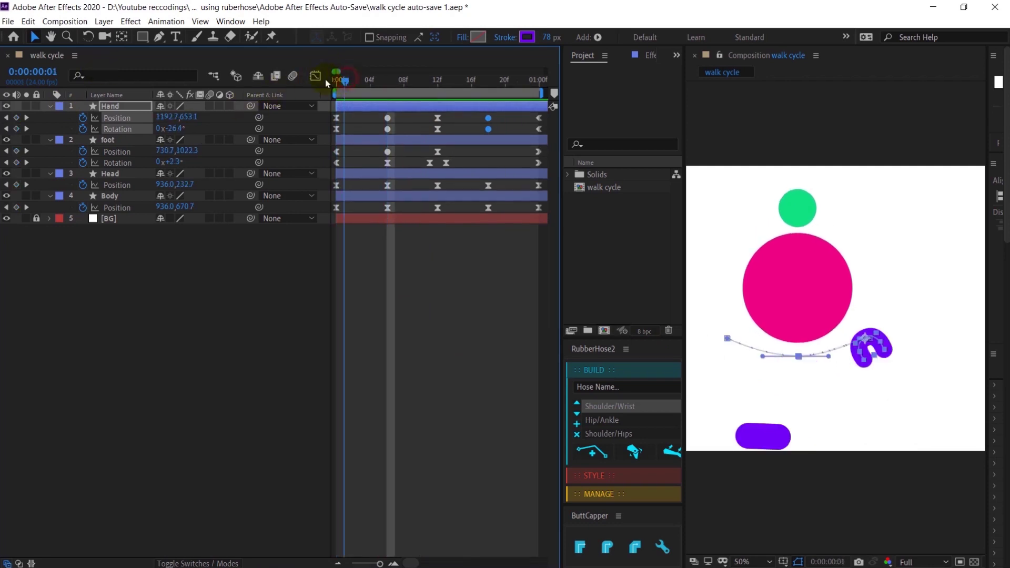
left_click(788, 278)
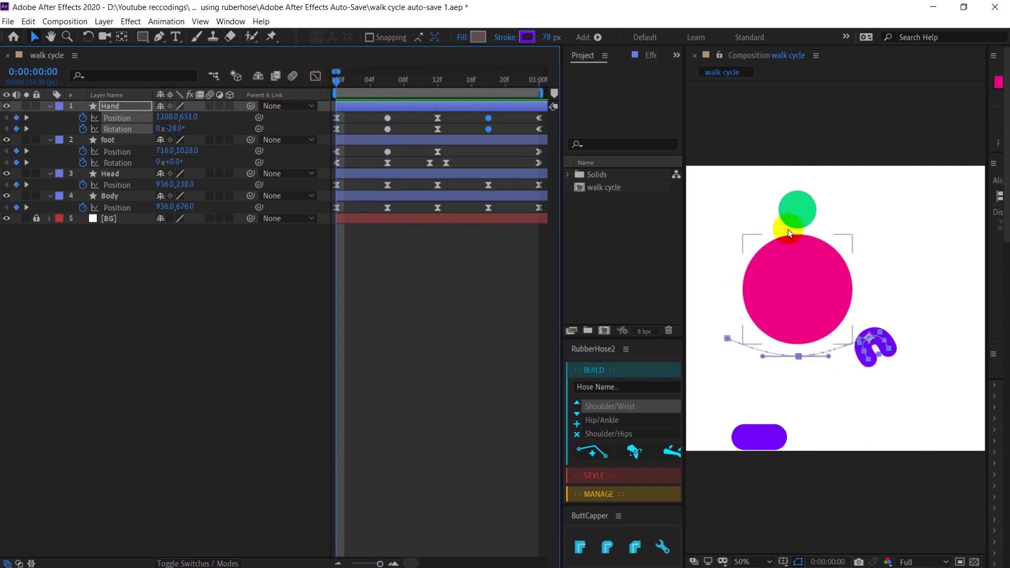
left_click(784, 224)
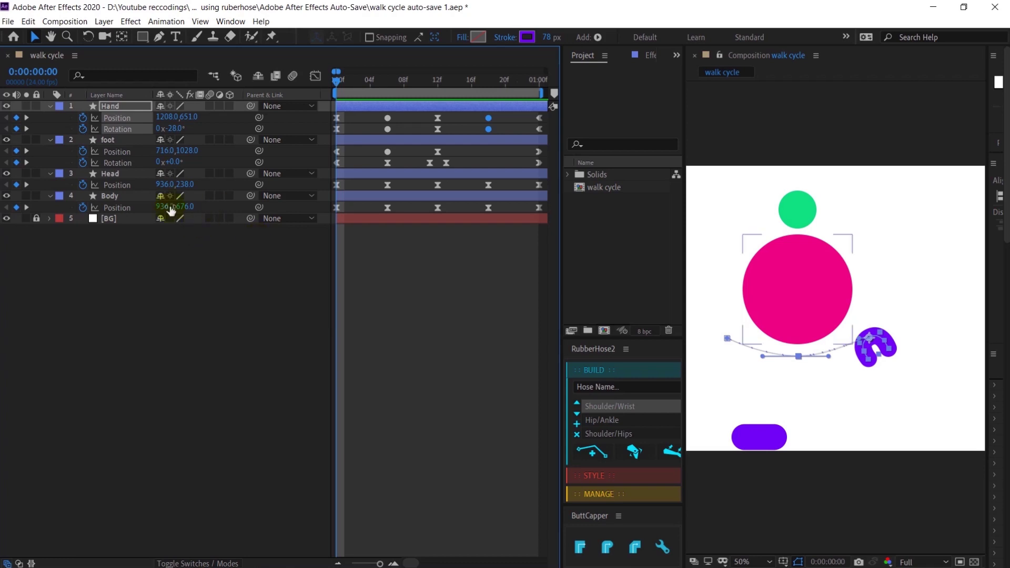
left_click_drag(174, 210, 190, 208)
- Add Body Scale keyframes at frames 0, 6, 12, 18 and 24
left_click(128, 197)
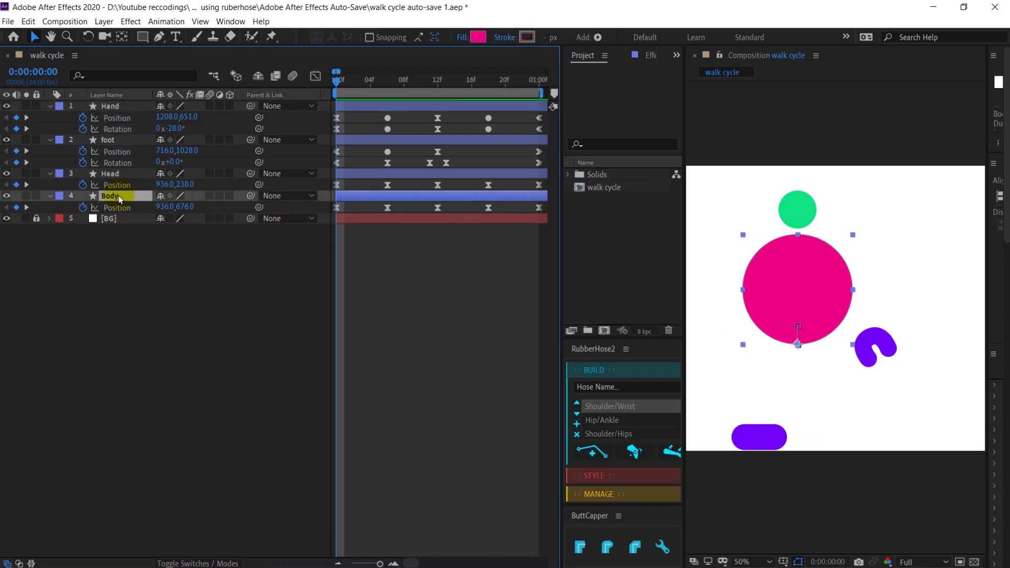
key("s")
left_click(83, 208)
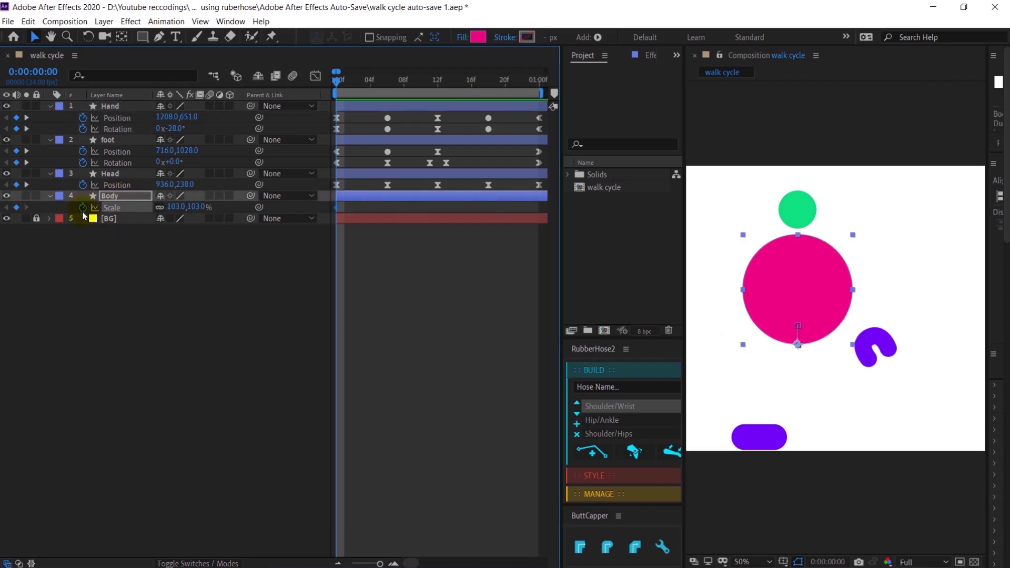
key("k")
left_click(16, 208)
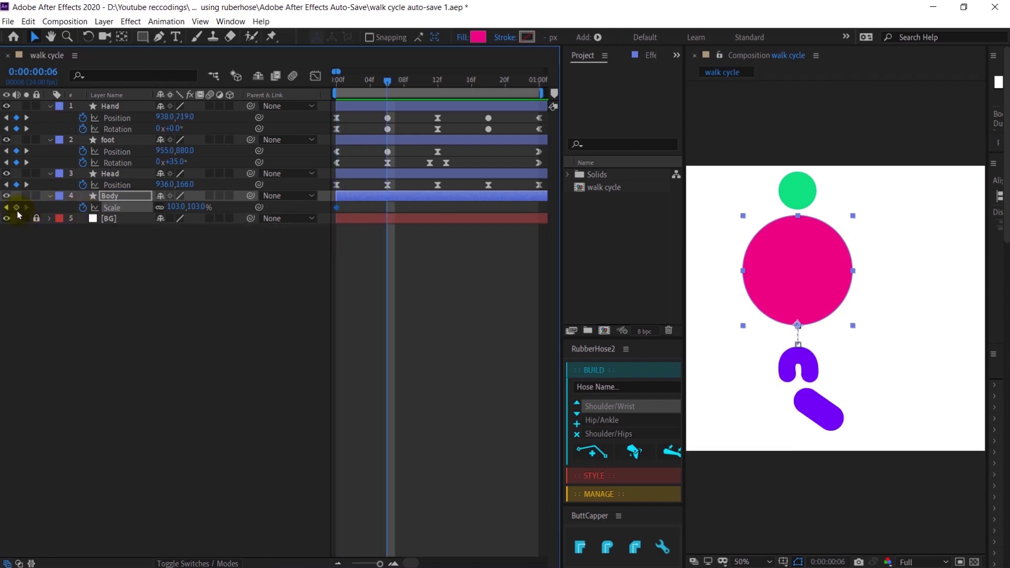
key("k")
key("k")
left_click(17, 208)
key("k")
key("k")
left_click(16, 208)
key("k")
key("k")
left_click(17, 208)
- Step through the keyed poses from frame 0 to examine how the body rises and drops
key("Home")
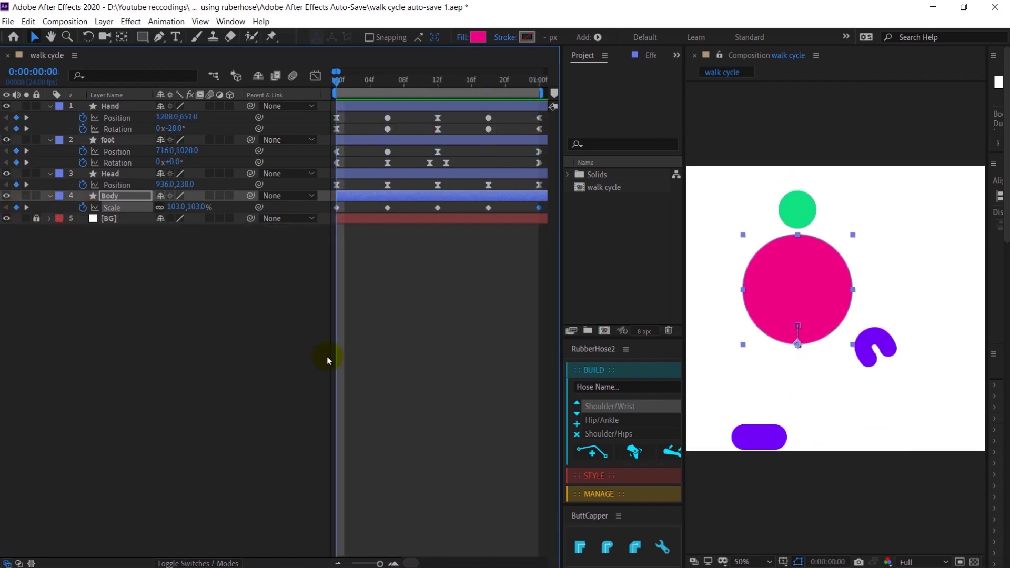
key("space")
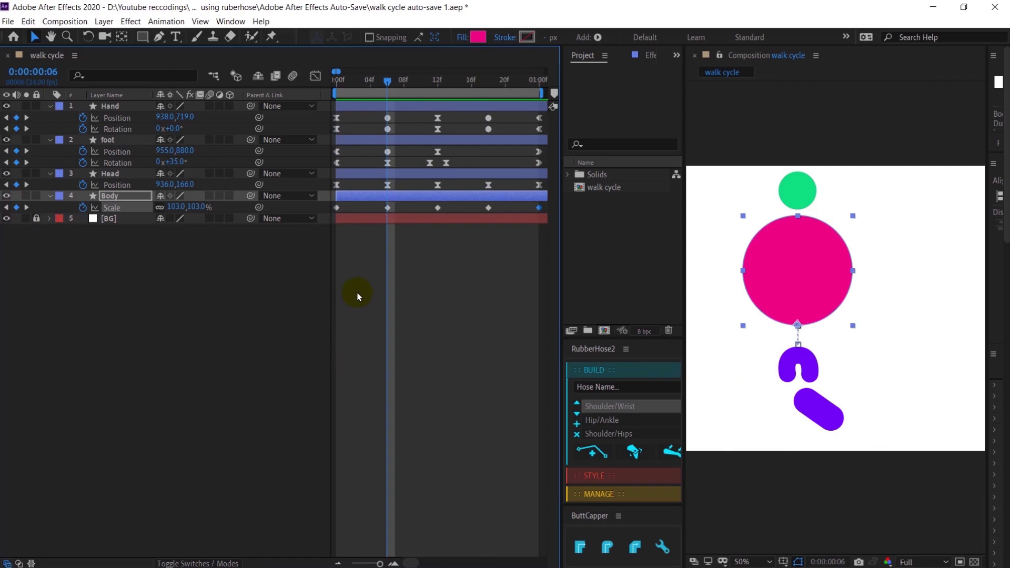
key("space")
key("k")
left_click(800, 233)
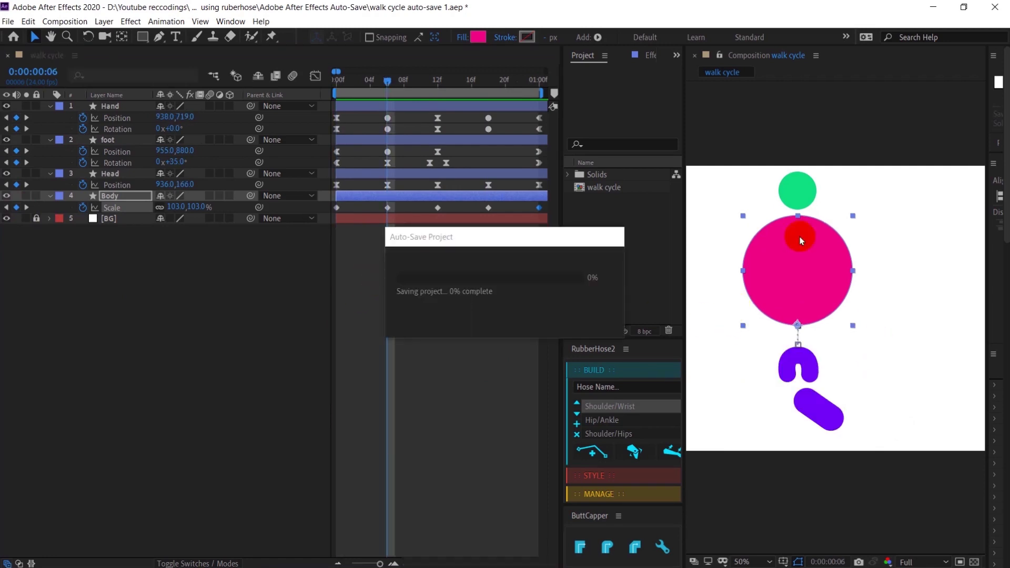
left_click(779, 265)
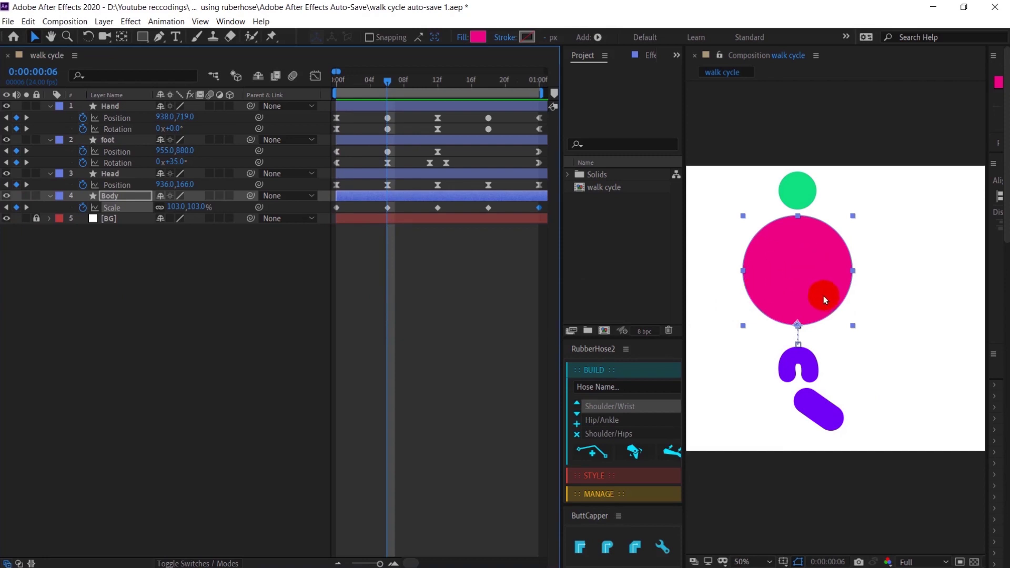
key("k")
key("k")
key("k")
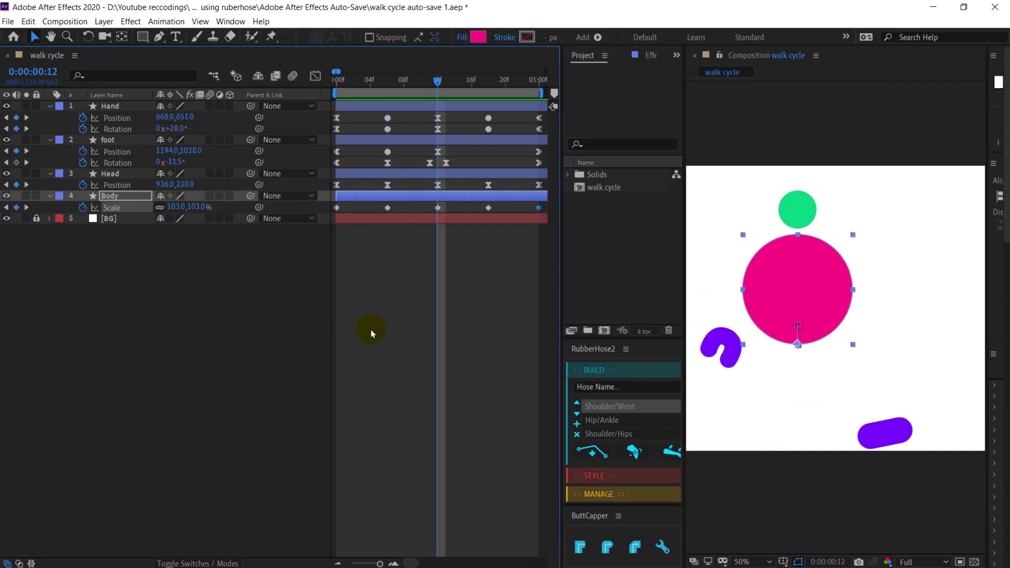
key("space")
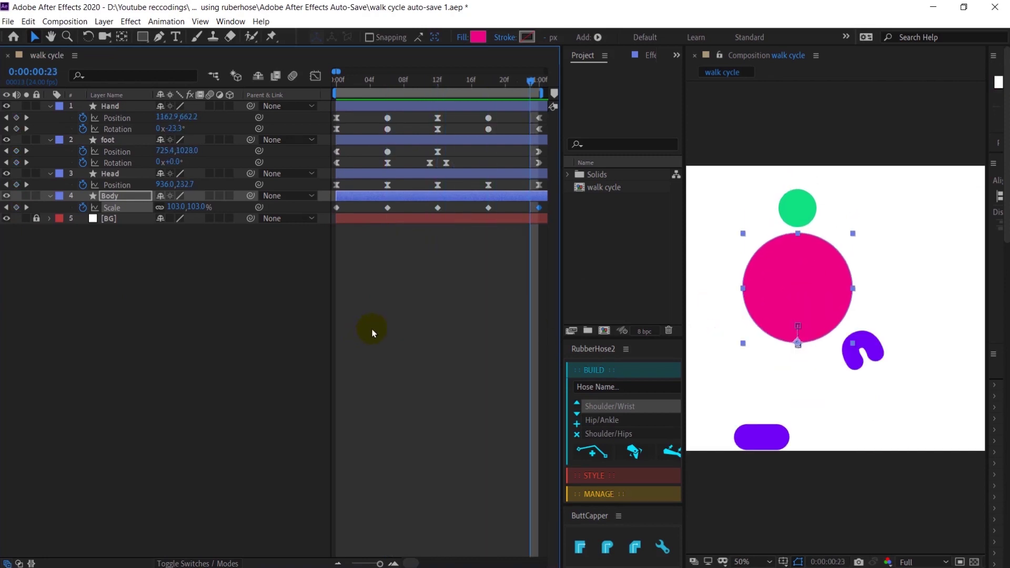
key("space")
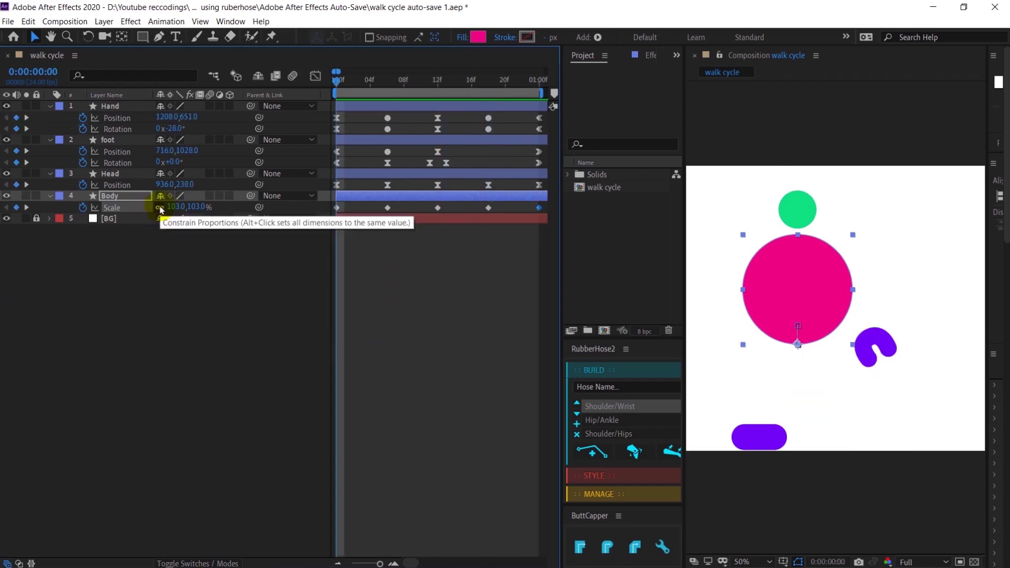
- Unlink the Body's Scale proportions and set its Scale to 106, 100% at frame 0
left_click(160, 208)
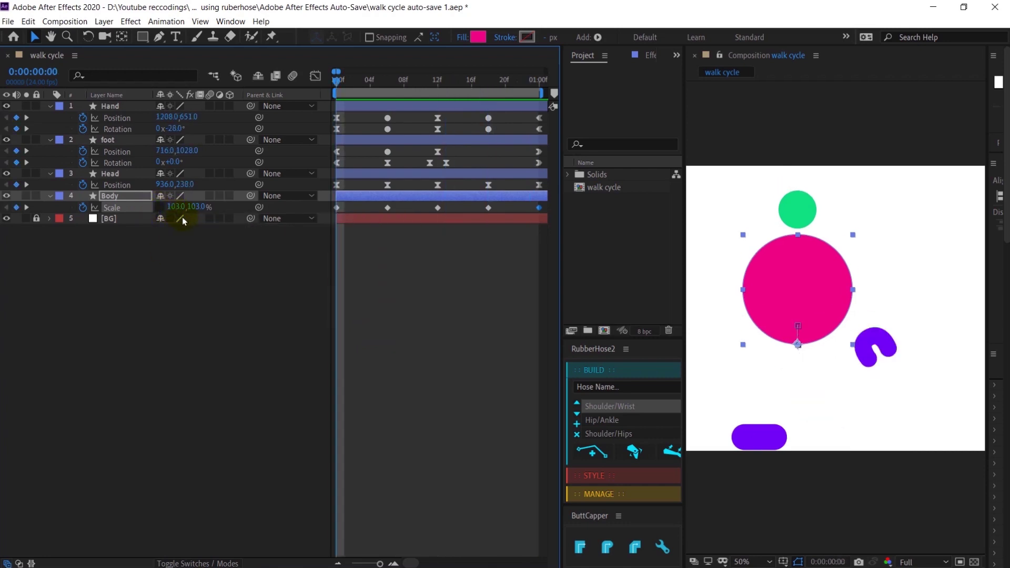
left_click(198, 207)
type("-3")
key("Return")
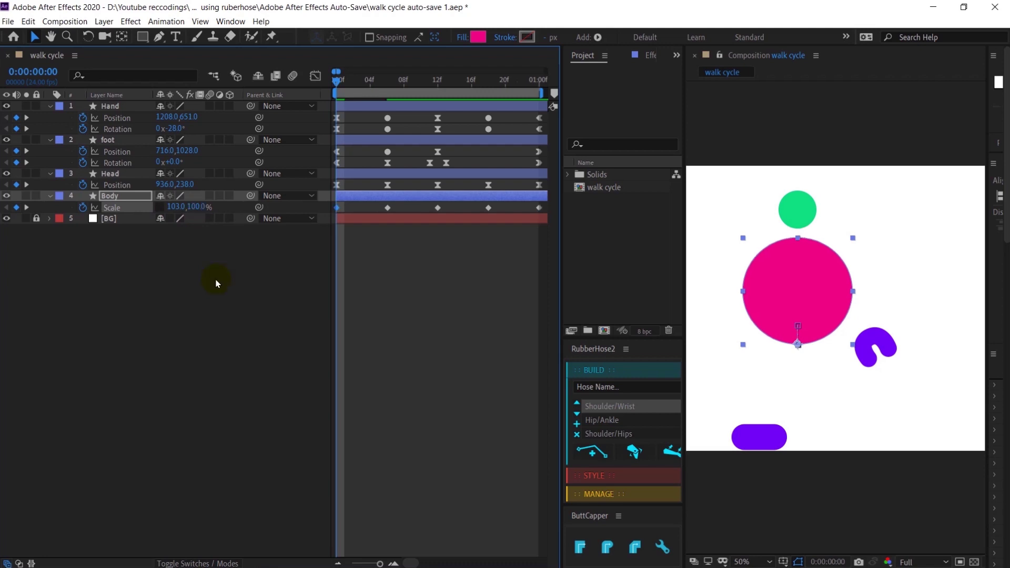
left_click(176, 207)
key("Right")
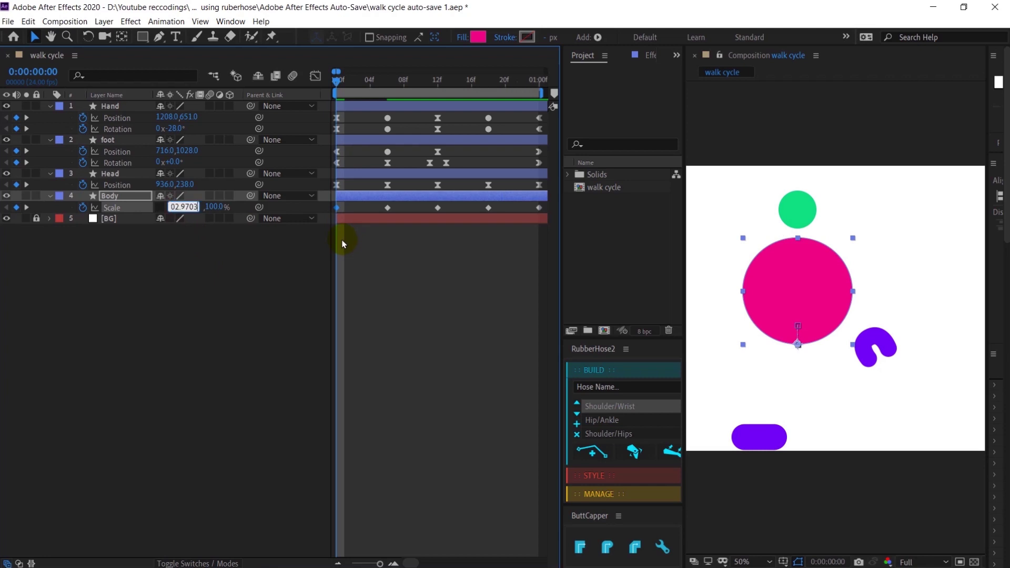
type("+3")
key("Return")
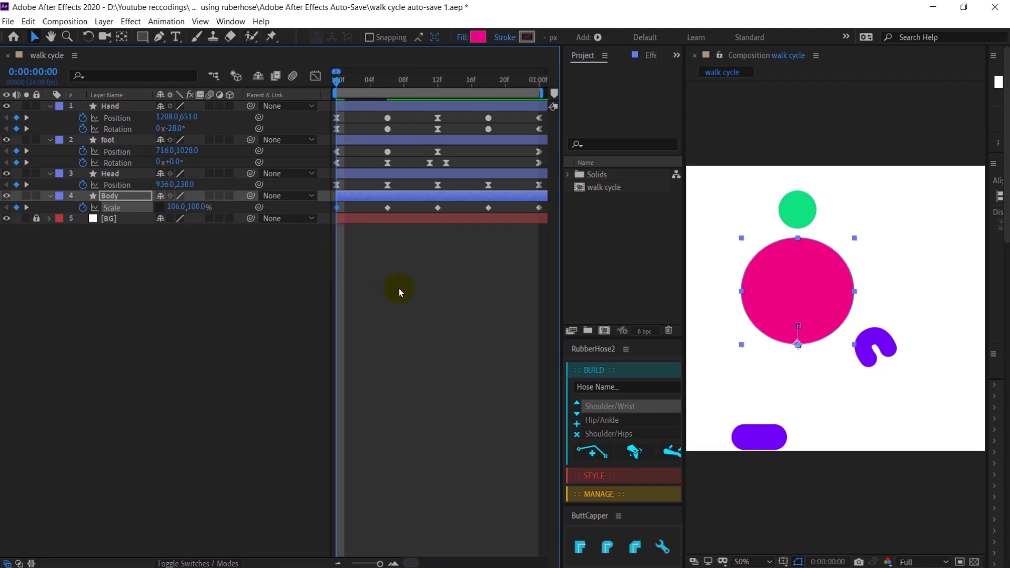
- Copy the Body's frame 0 Scale keyframe to frames 12 and 24
key("k")
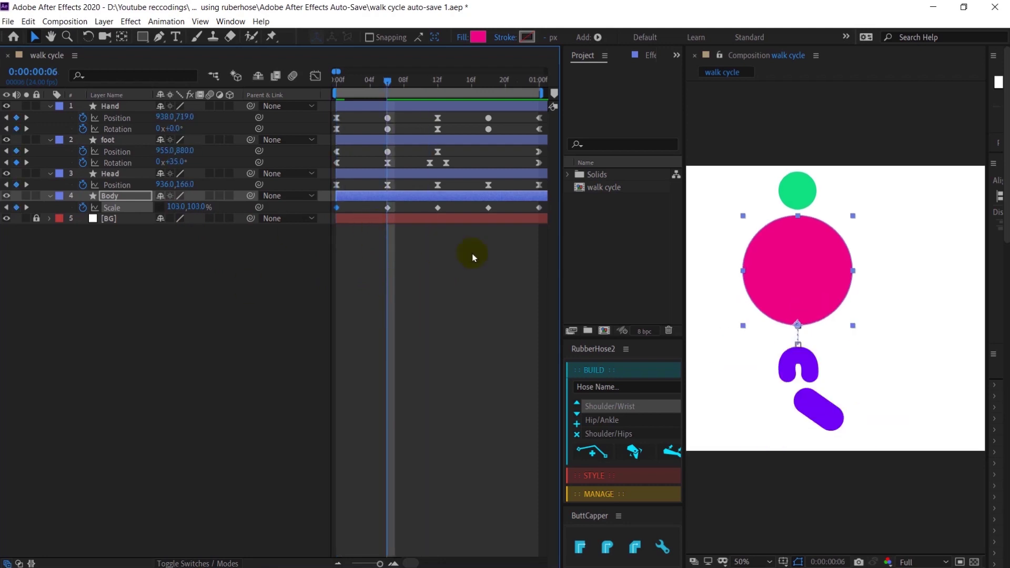
key("k")
key("k")
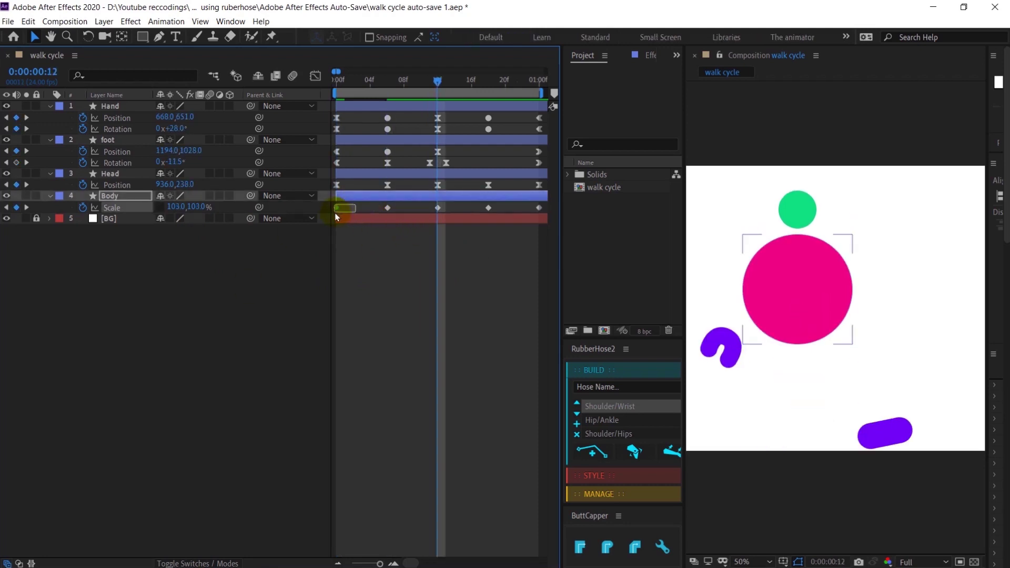
key("End")
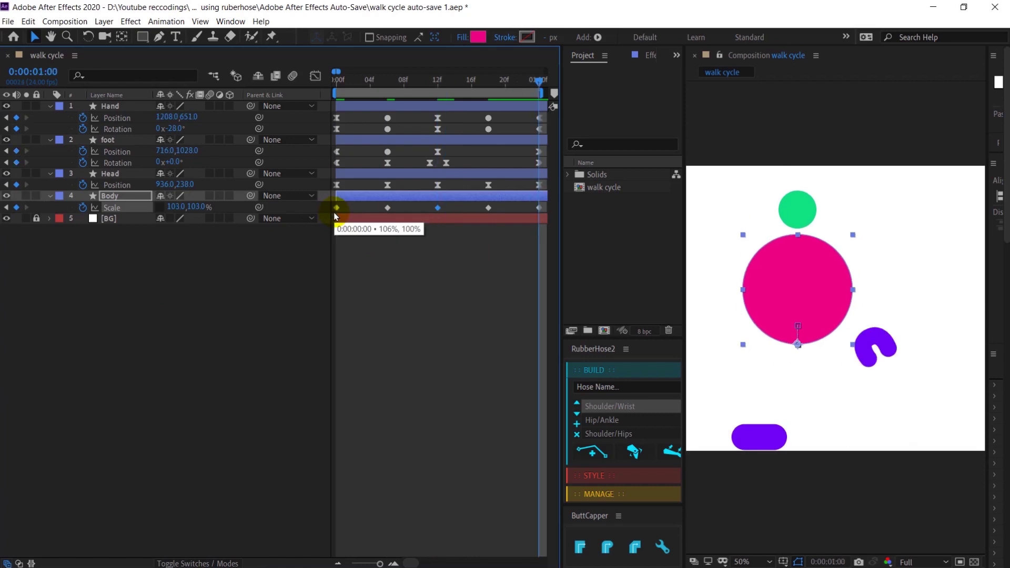
left_click_drag(343, 205, 332, 212)
key("ctrl+c")
key("ctrl+v")
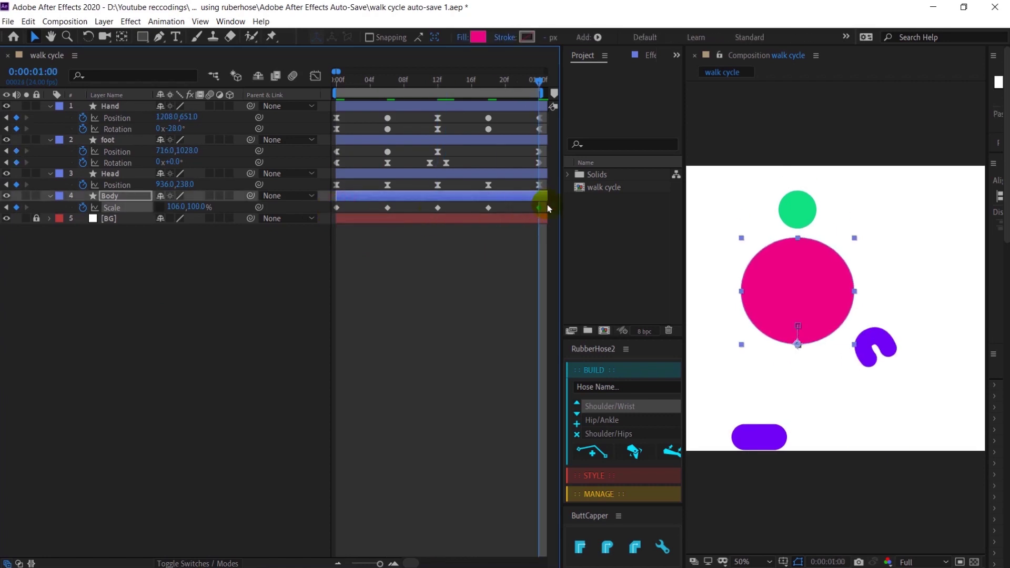
- Apply Easy Ease to all of the Body's Scale keyframes
left_click_drag(548, 204, 335, 221)
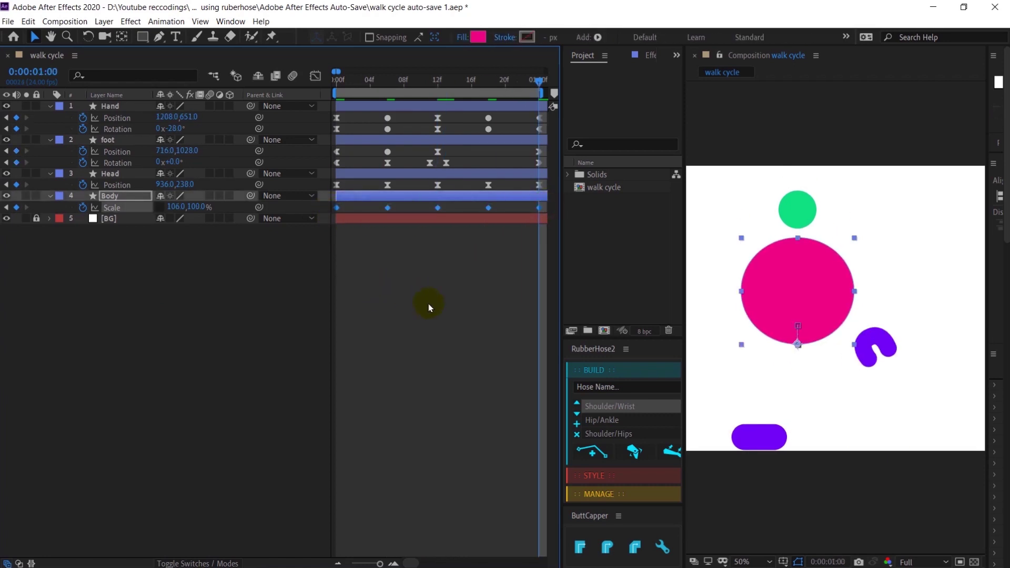
key("F9")
- Add Head Scale keyframes at frames 0, 6, 12, 18 and 24, and return to frame 0
left_click(108, 174)
key("s")
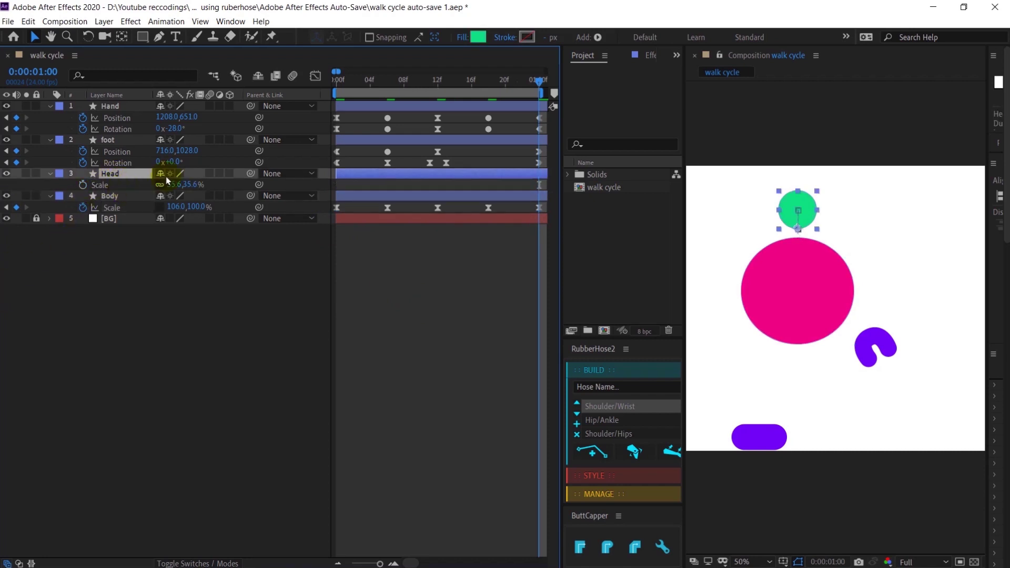
key("j")
key("j")
key("j")
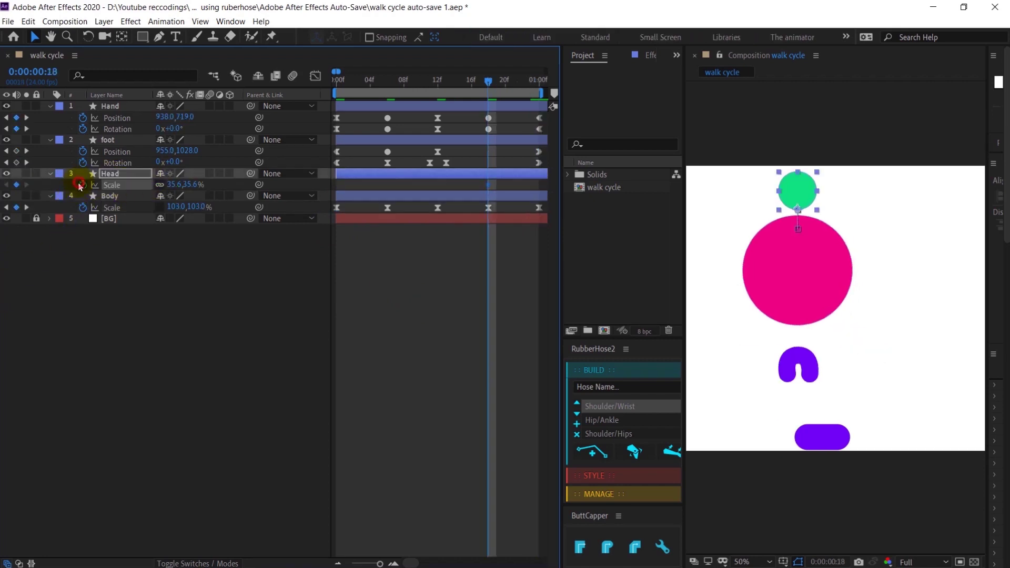
left_click(82, 185)
key("j")
key("j")
left_click(18, 185)
key("j")
left_click(18, 185)
key("k")
key("k")
key("k")
key("k")
key("k")
left_click(17, 185)
key("k")
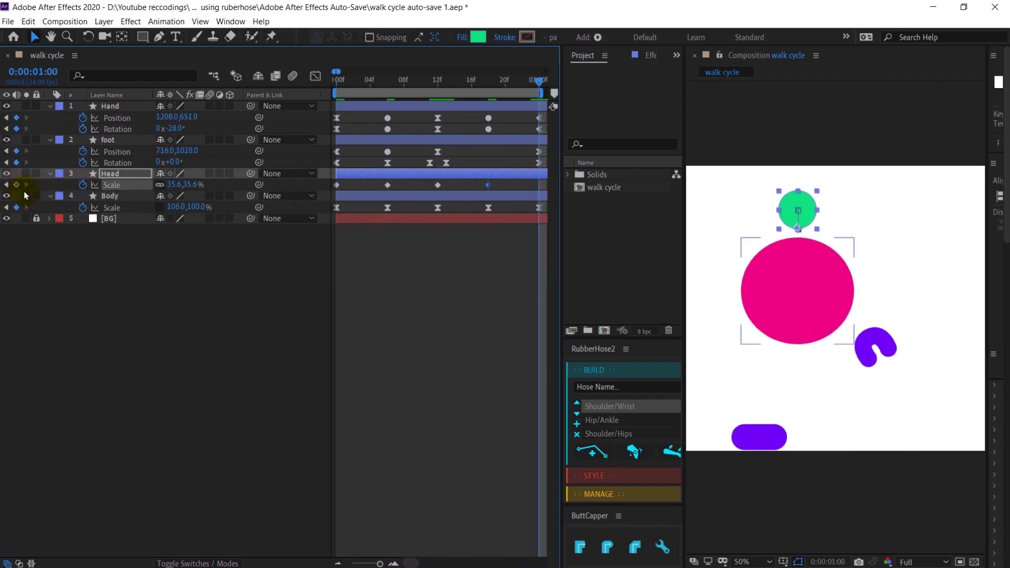
left_click(17, 185)
key("j")
key("j")
key("j")
key("j")
key("j")
key("j")
left_click(192, 185)
type("-3")
left_click(174, 185)
type("35.6")
key("Return")
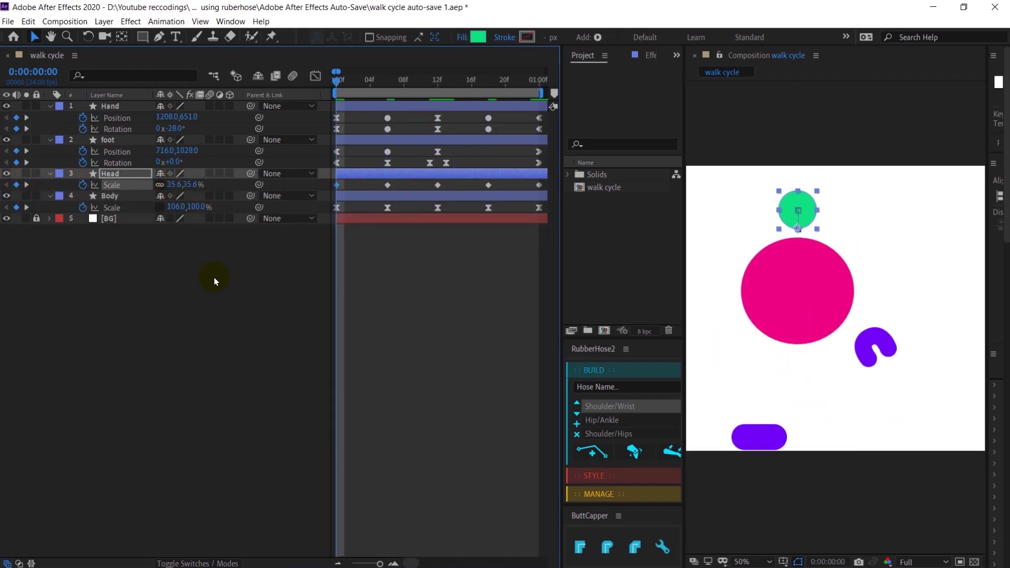
- Unlink the Head's Scale proportions and set its Scale to 38.6, 32.6% at frame 0
left_click(200, 186)
type("-3")
key("Return")
left_click(175, 185)
type("+3")
key("Return")
- Copy the Head's frame 0 Scale keyframe to frames 12 and 24
key("k")
key("k")
type("k")
key("Escape")
key("ctrl+c")
key("ctrl+v")
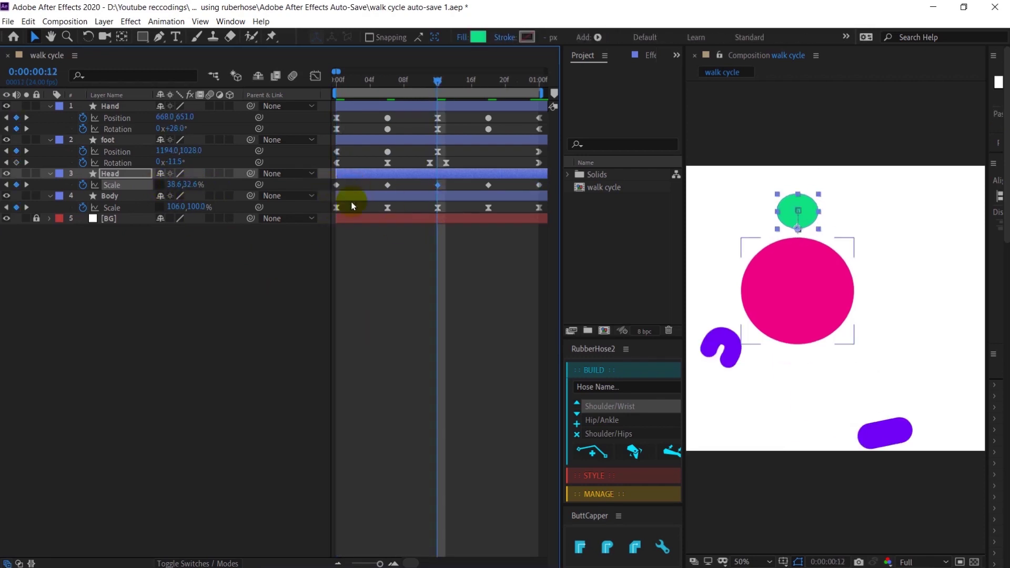
key("k")
key("k")
key("ctrl+v")
- Apply Easy Ease to all of the Head's Scale keyframes and preview the walk cycle
left_click_drag(545, 182, 328, 191)
key("F9")
key("space")
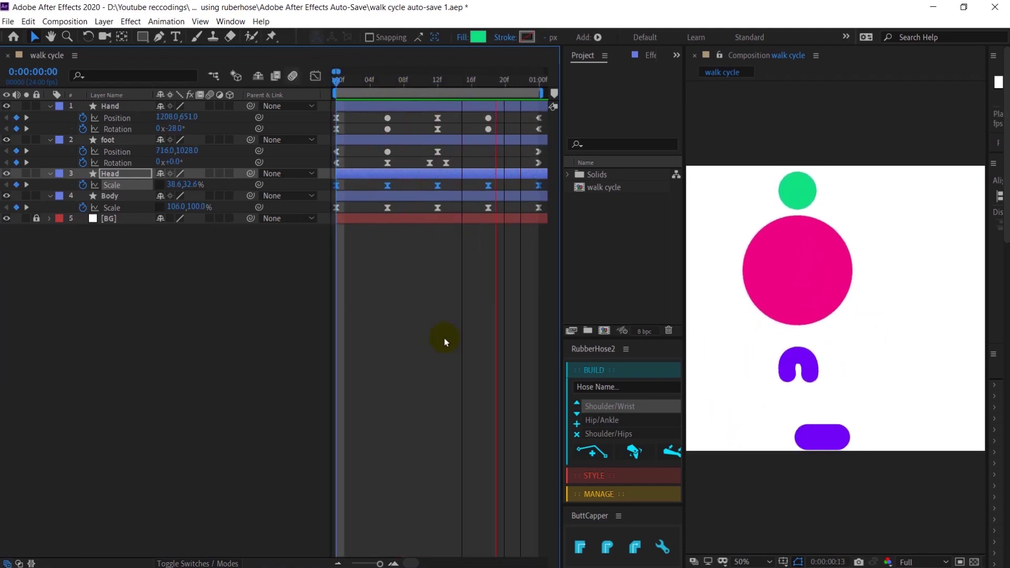
left_click(759, 270)
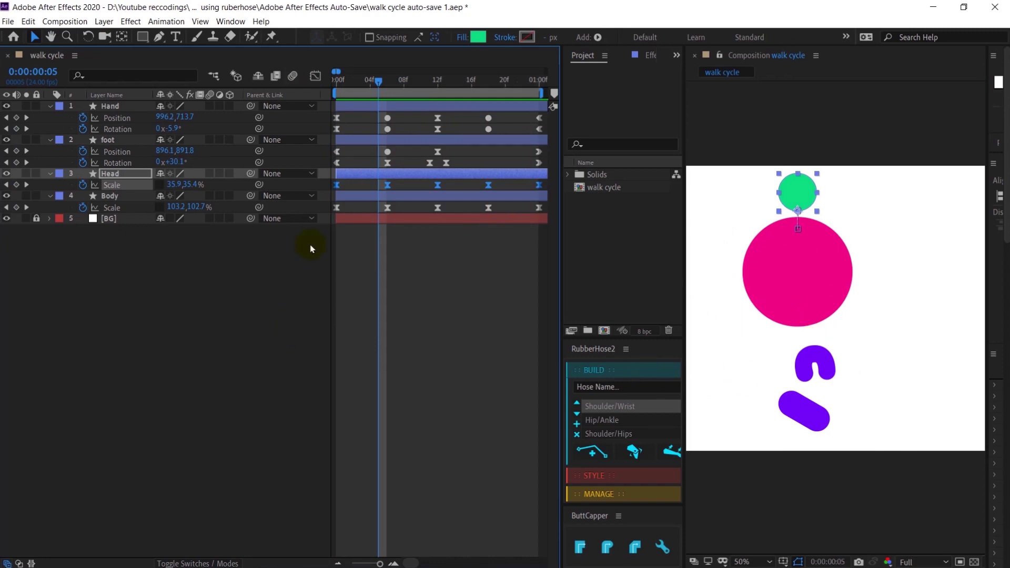
left_click(337, 79)
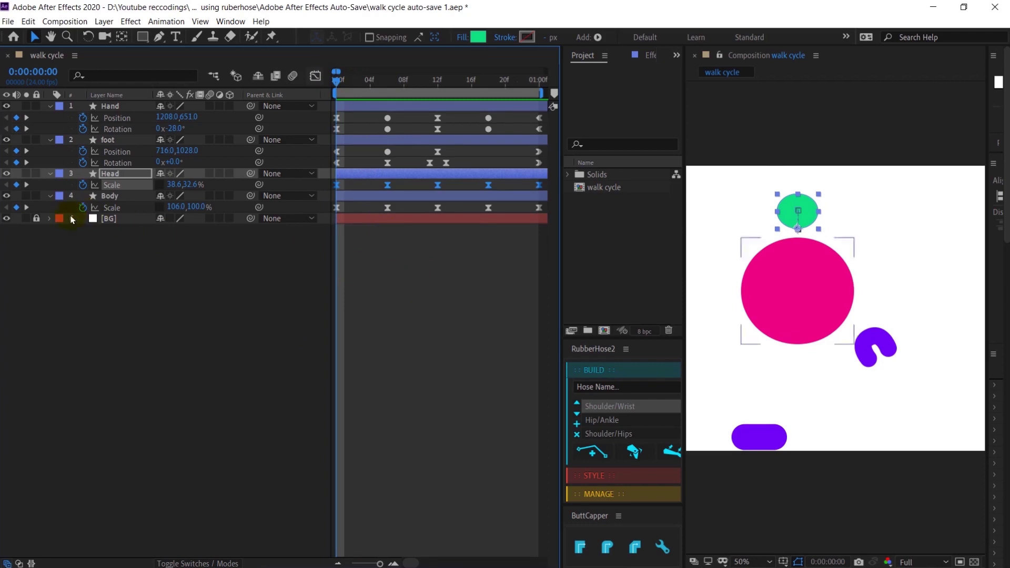
left_click(817, 305)
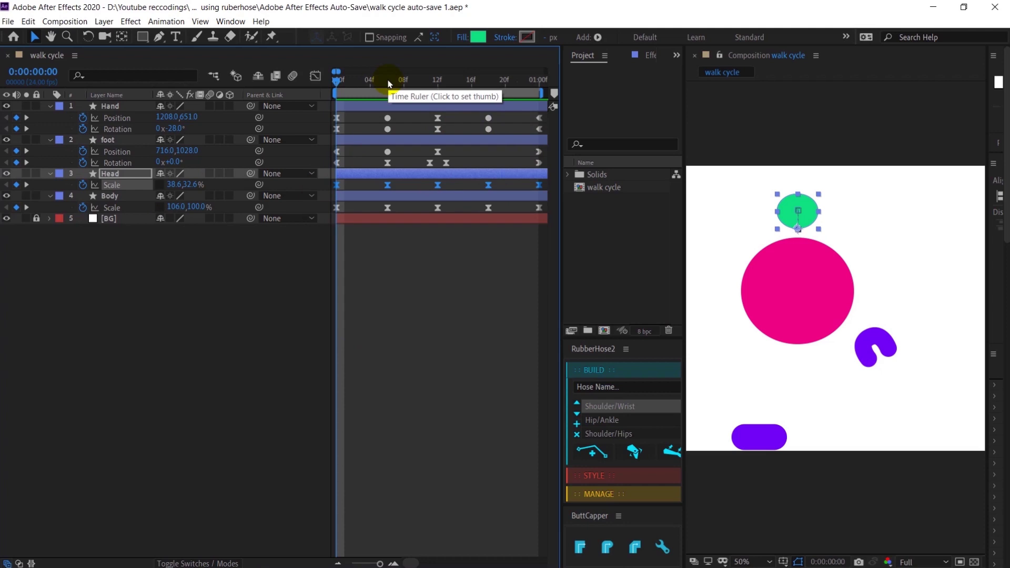
- Add the expression loopOut()+loopIn()-value; to the Body's Scale property
left_click(83, 207, "alt")
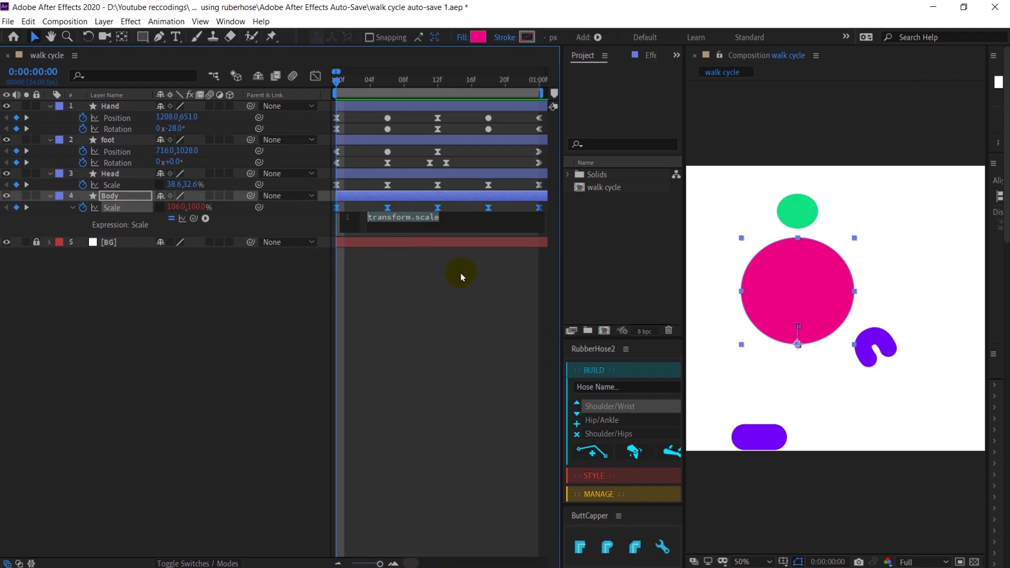
type("loop")
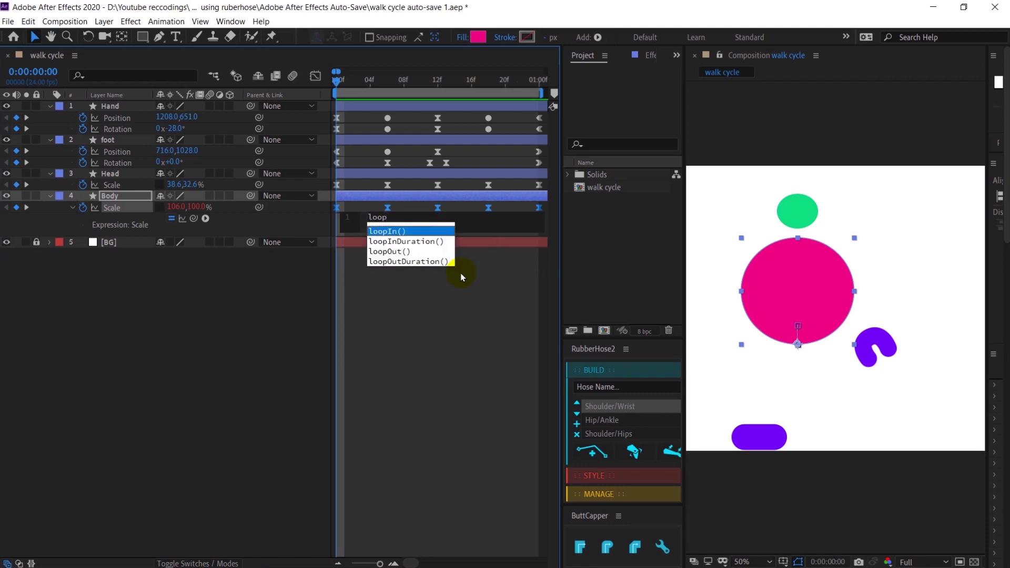
left_click(400, 252)
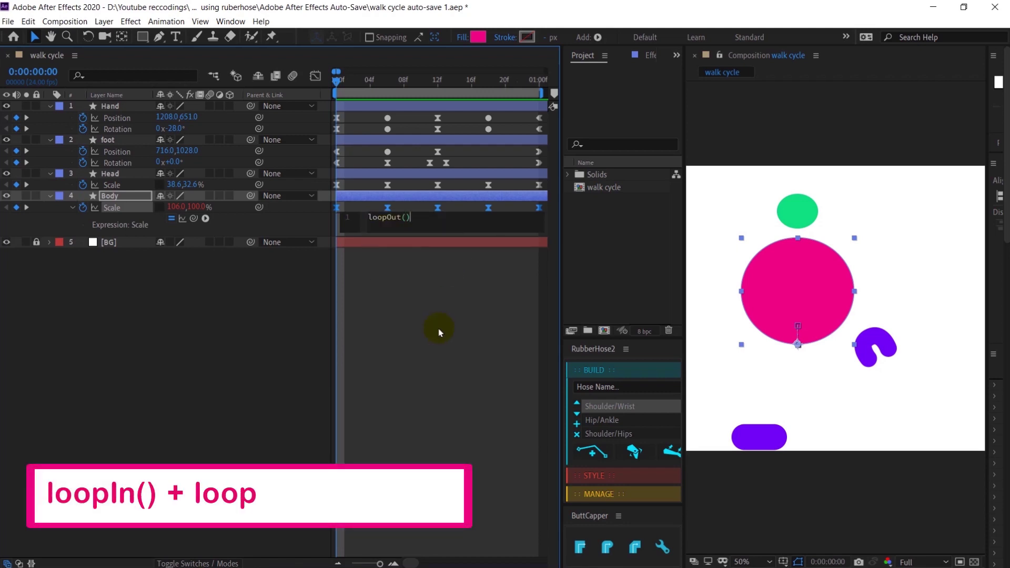
type("=loop")
key("Return")
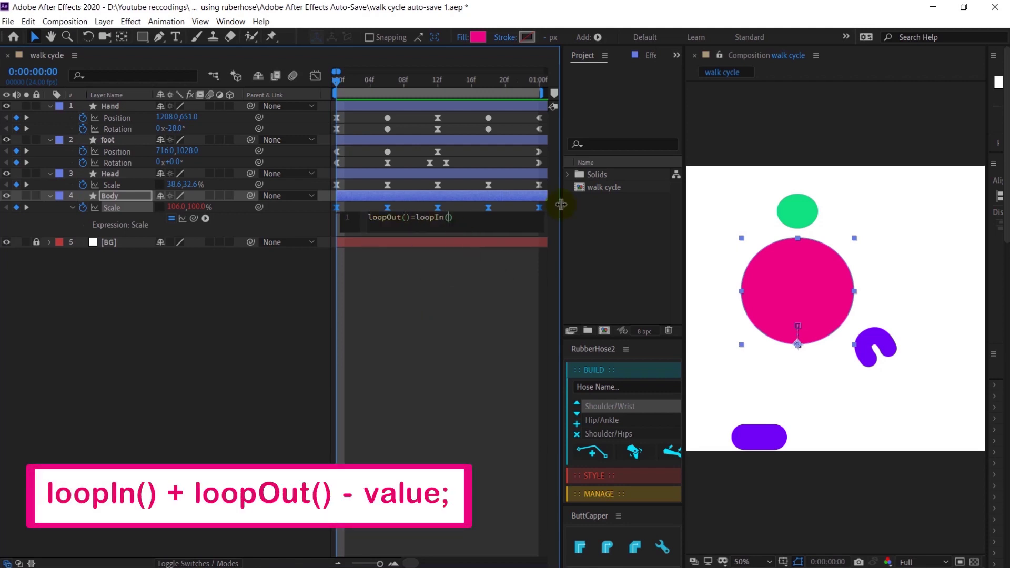
key("Left")
key("Left")
key("Left")
key("Left")
key("Left")
key("Left")
key("Left")
key("BackSpace")
type("+loopIn()-value;")
left_click(421, 354)
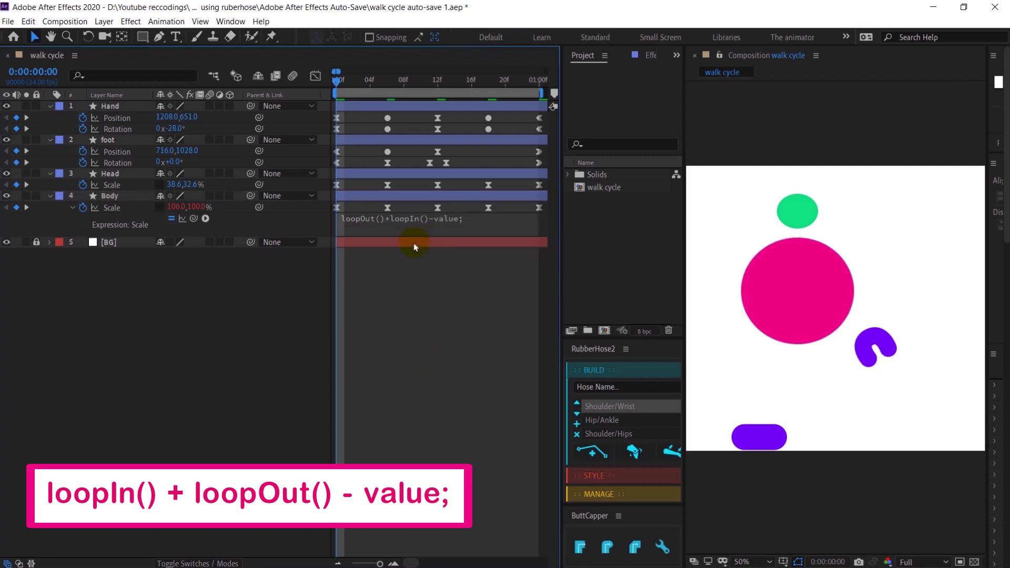
left_click(470, 220)
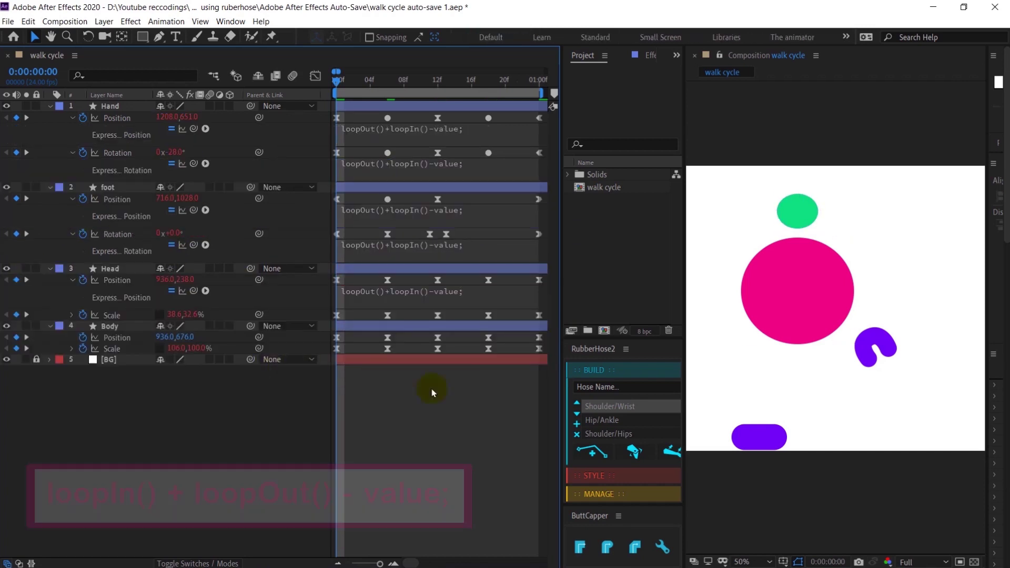
- Shift all Head and Body Position and Scale keyframes two frames later, so they start at frame 2
left_click(40, 477)
key("minus")
left_click(442, 333)
left_click(1, 373)
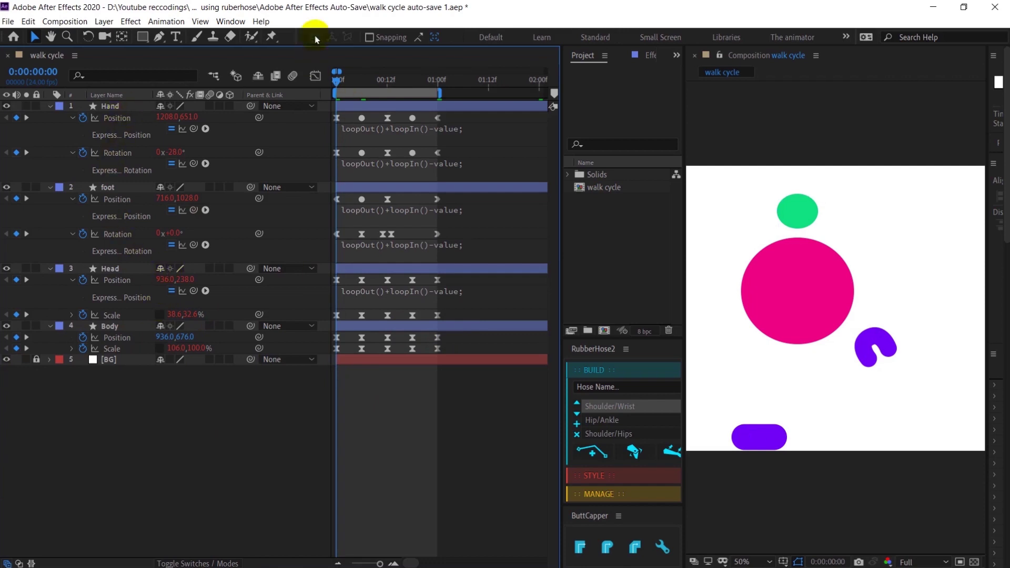
left_click(335, 339)
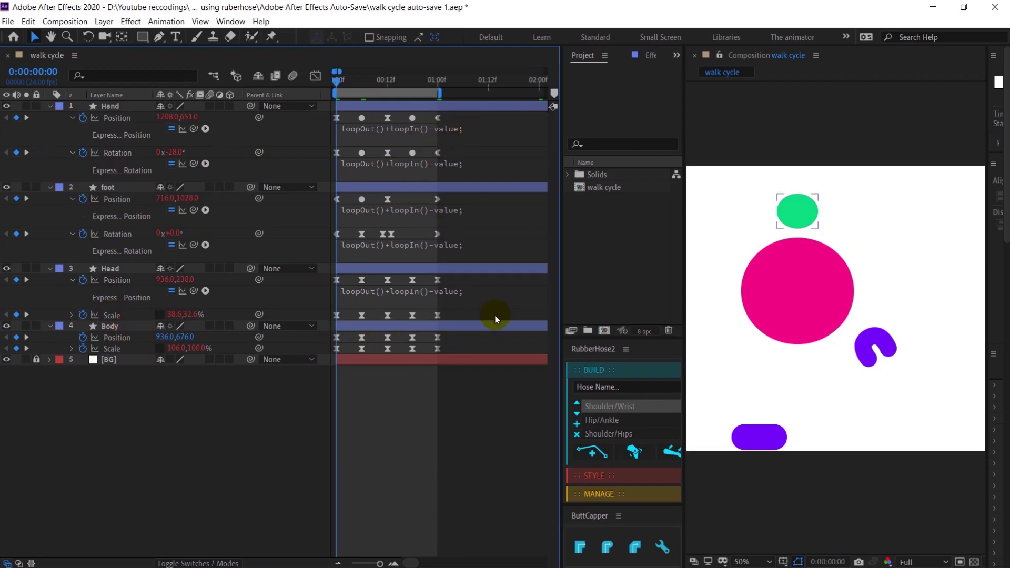
left_click(450, 325)
left_click_drag(468, 296, 326, 353)
key("=")
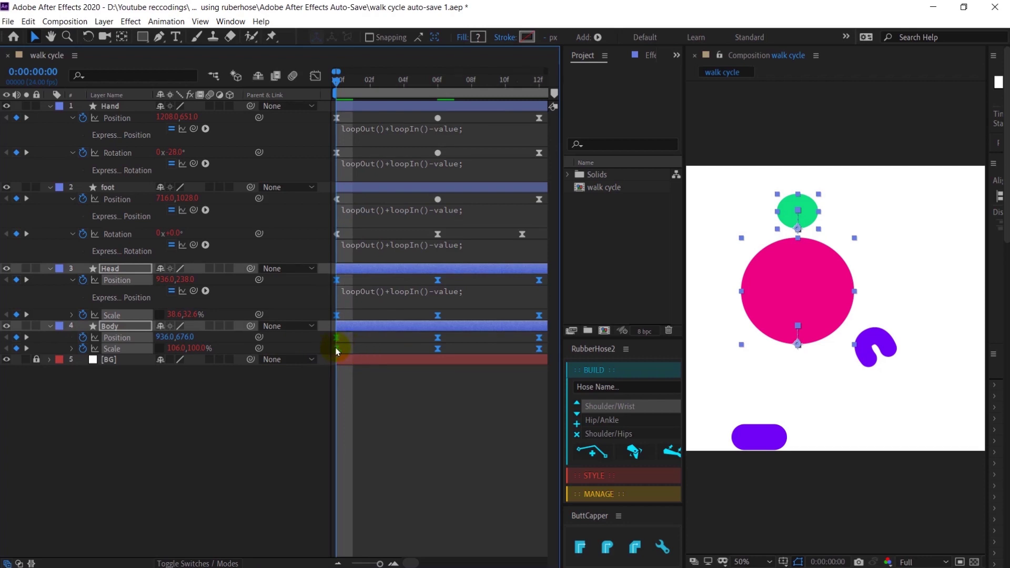
left_click_drag(336, 351, 370, 351)
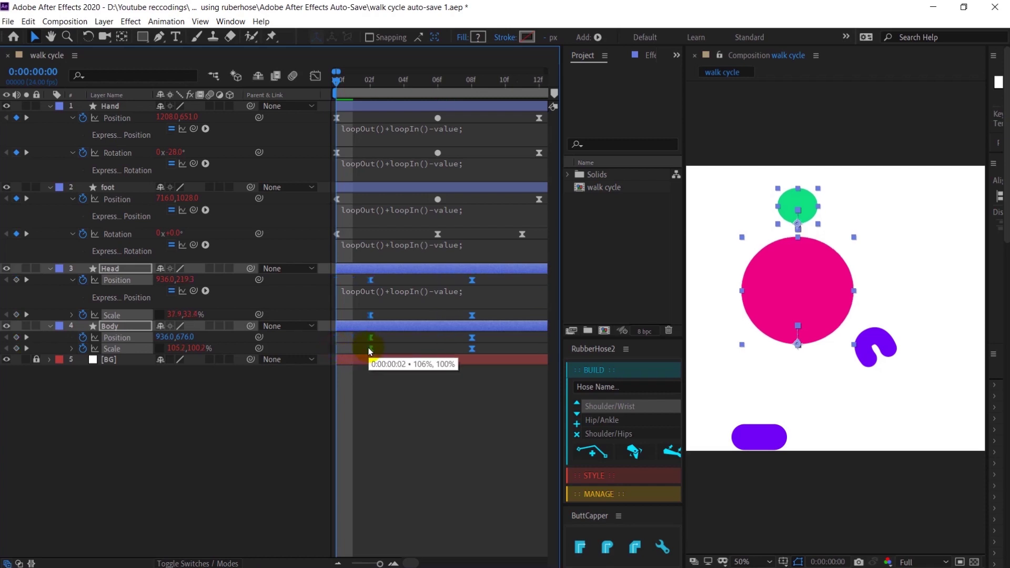
- Shift only the Head's Position and Scale keyframes two more frames later, so they start at frame 4
key("minus")
key("minus")
left_click_drag(470, 275, 337, 316)
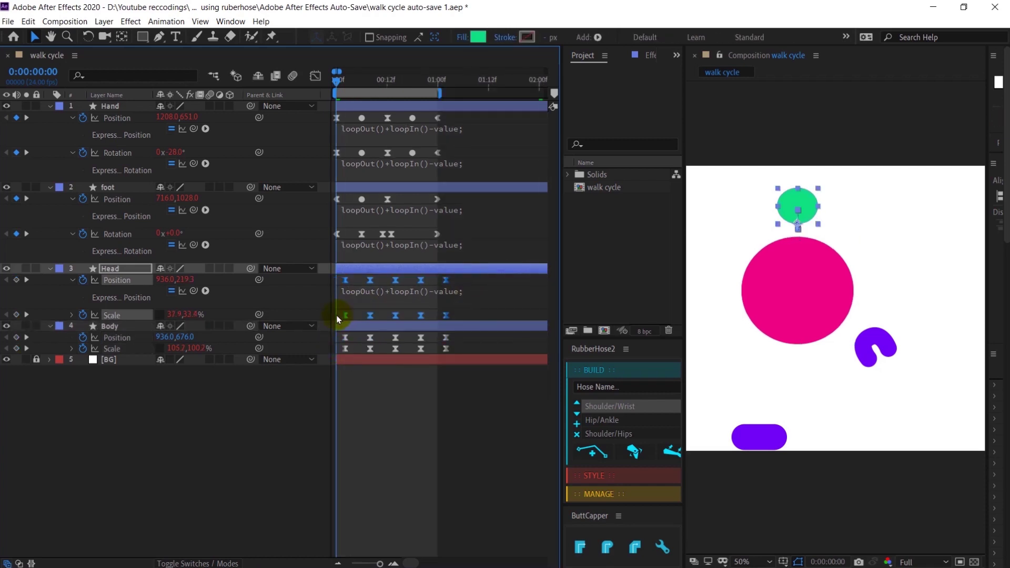
key("equal")
key("equal")
key("equal")
left_click(401, 316)
key("minus")
key("minus")
key("minus")
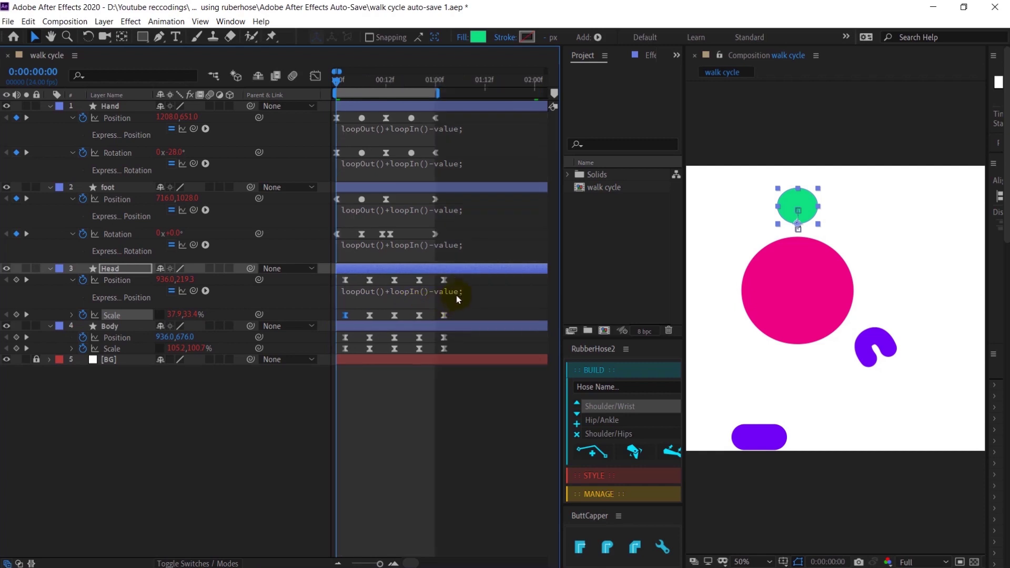
left_click_drag(463, 275, 387, 316)
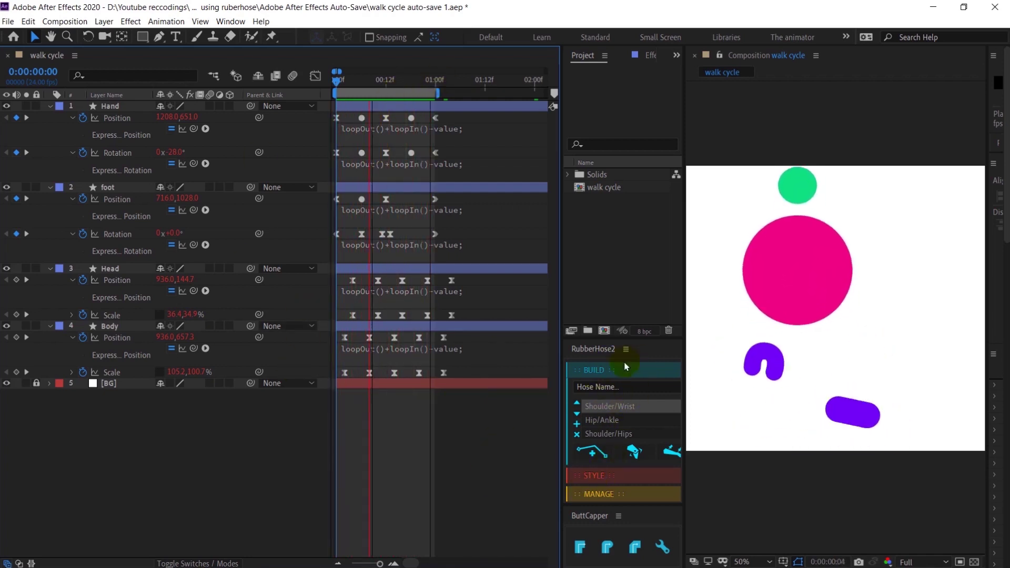
- Build a Shoulder/Wrist hose in RubberHose2 with the hose name Hand
left_click(599, 387)
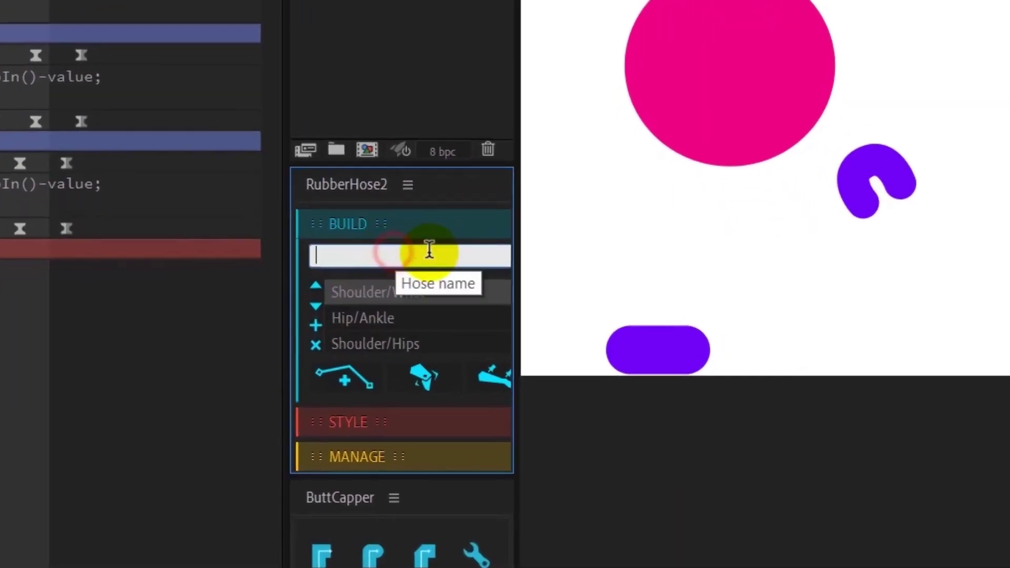
type("Hand")
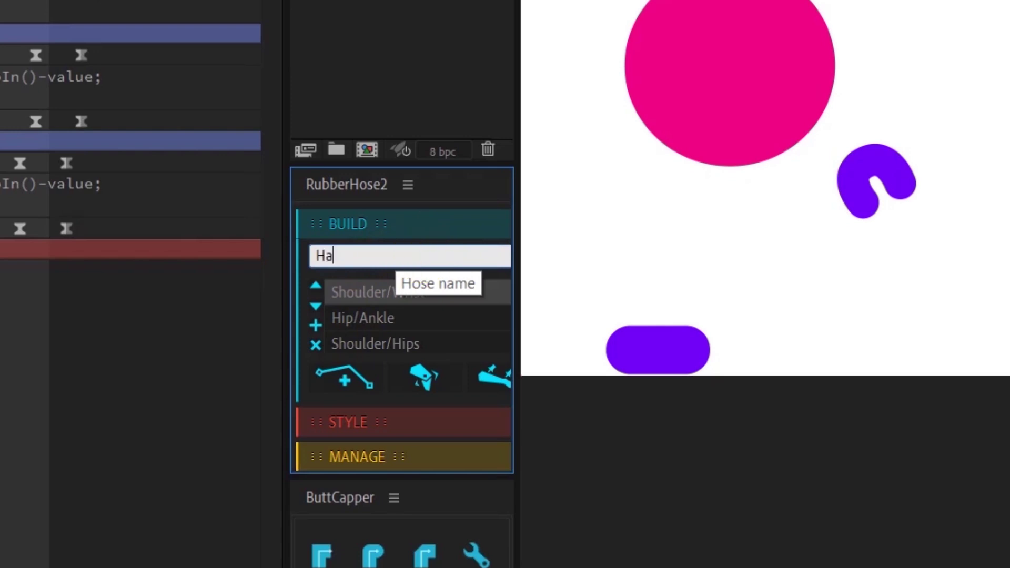
left_click(375, 386)
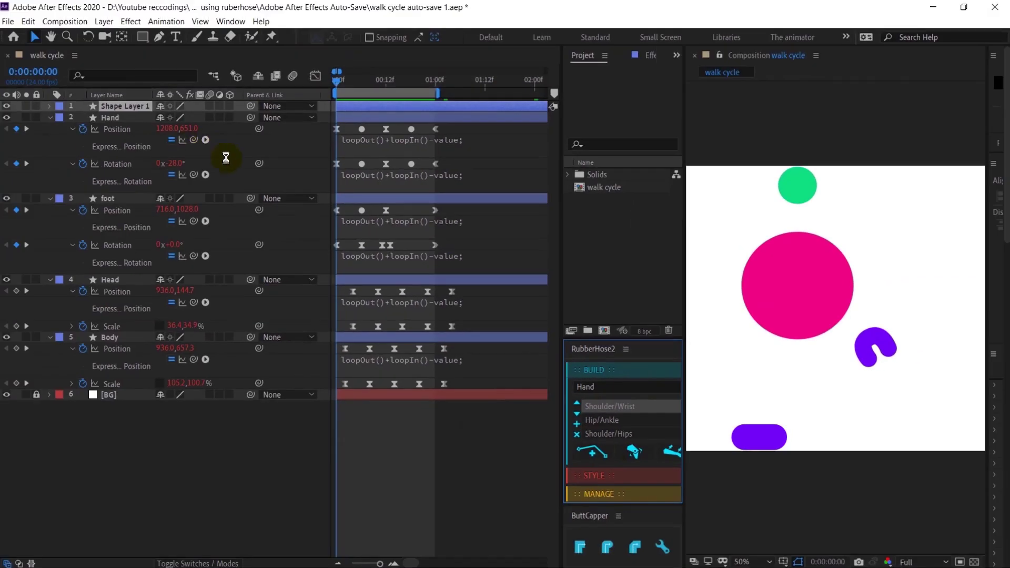
- Set the Bend Direction of the new hose's wrist controller to -100
left_click(803, 237)
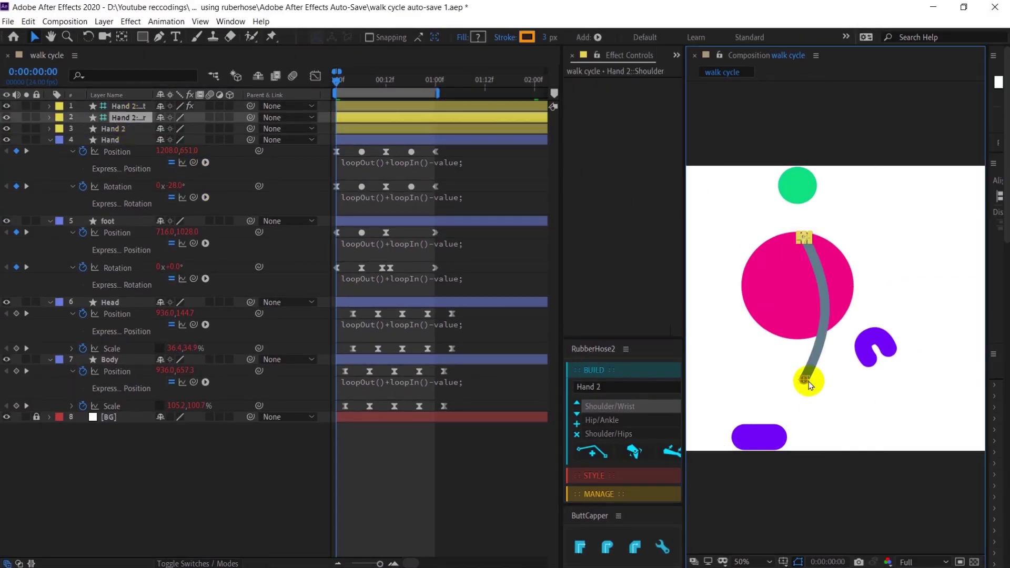
left_click(804, 381)
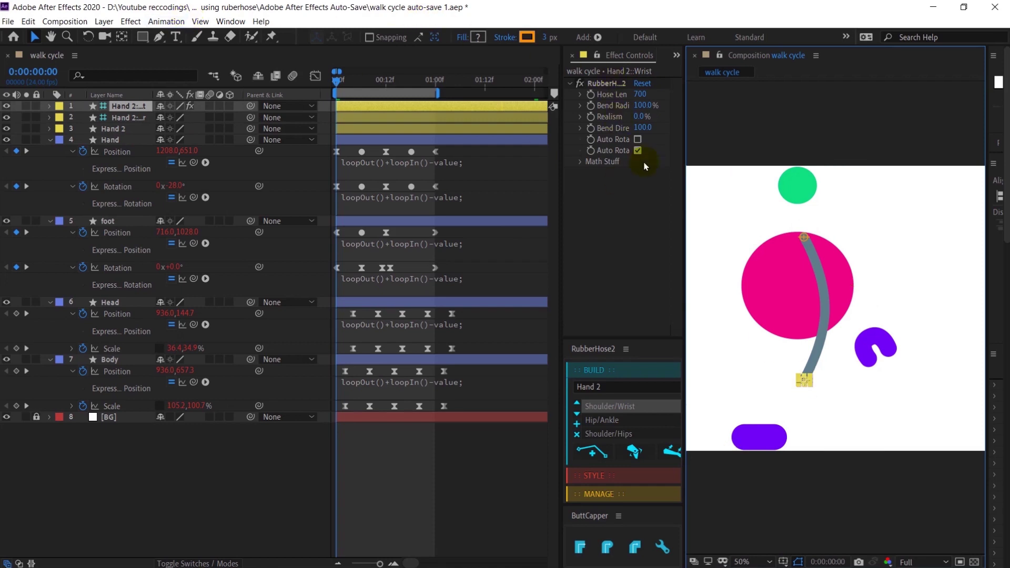
left_click(641, 128)
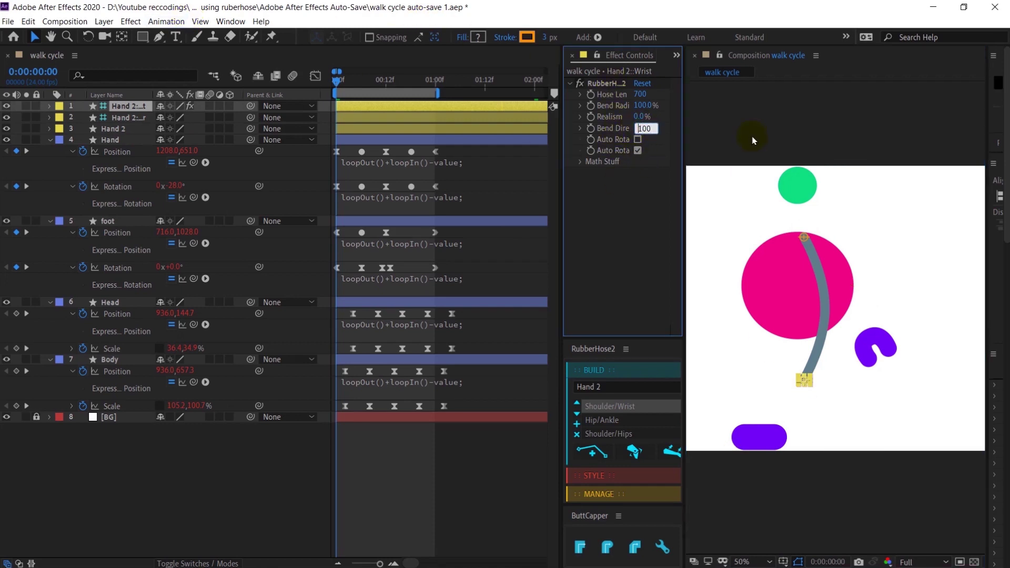
type("-100")
key("Return")
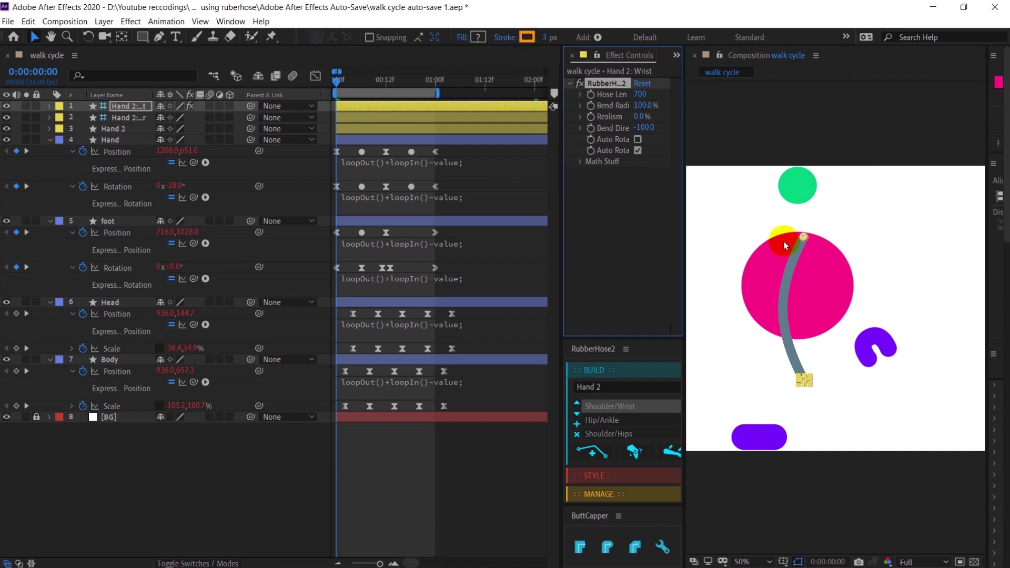
- Recolour the Hand 2 hose's stroke by sampling the green of the head circle
left_click(129, 127)
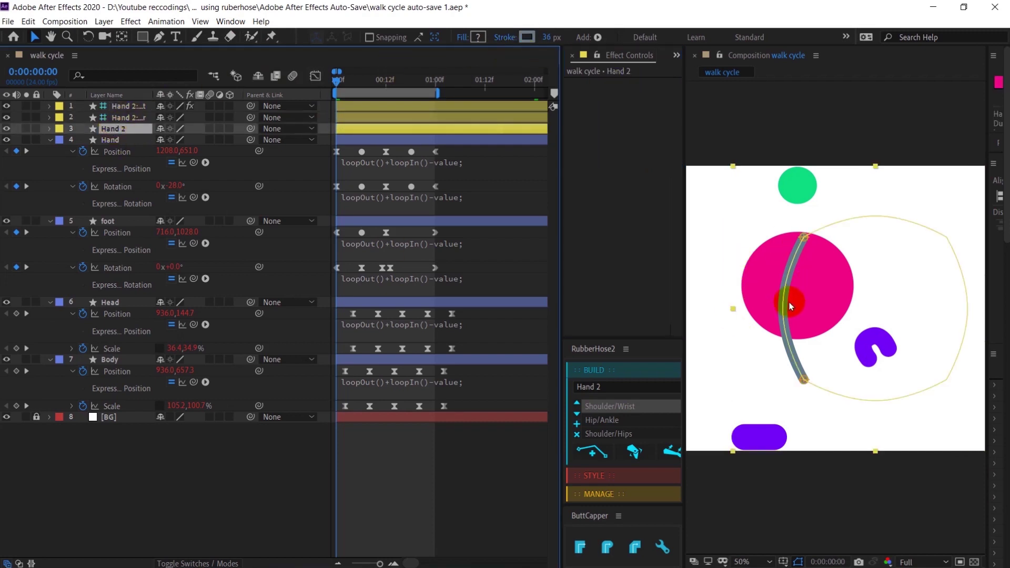
left_click(117, 119)
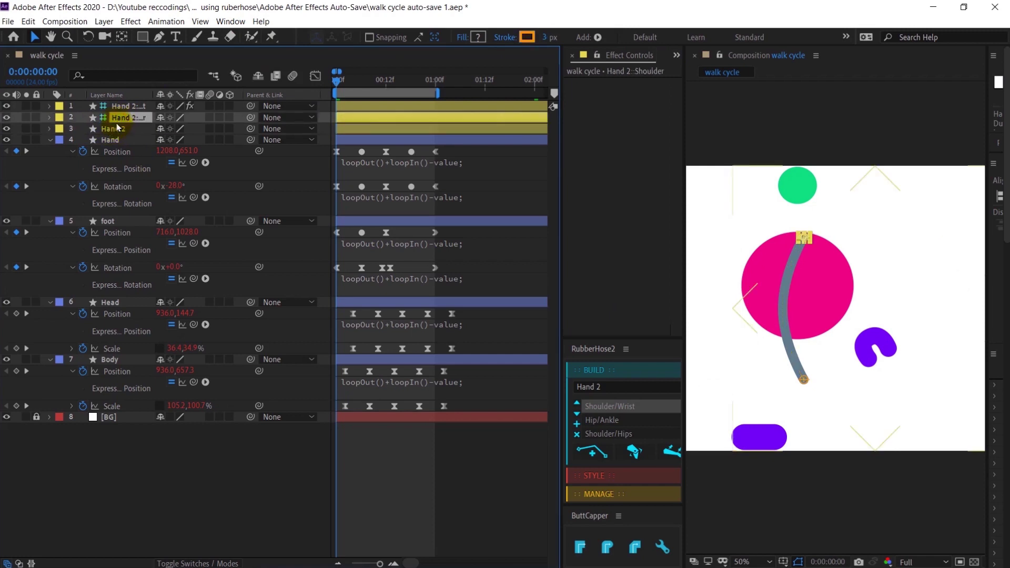
left_click(119, 130)
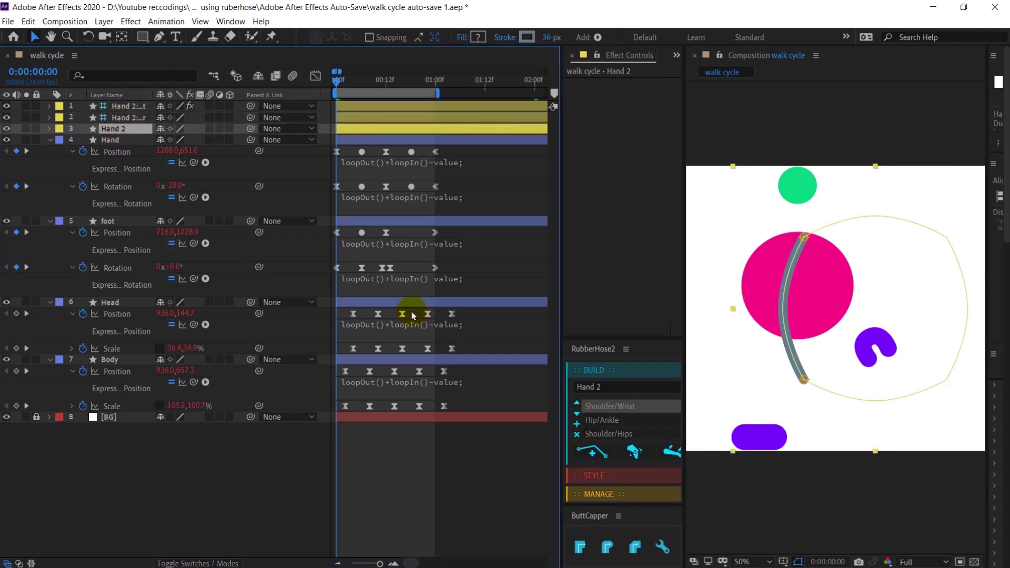
left_click(526, 37)
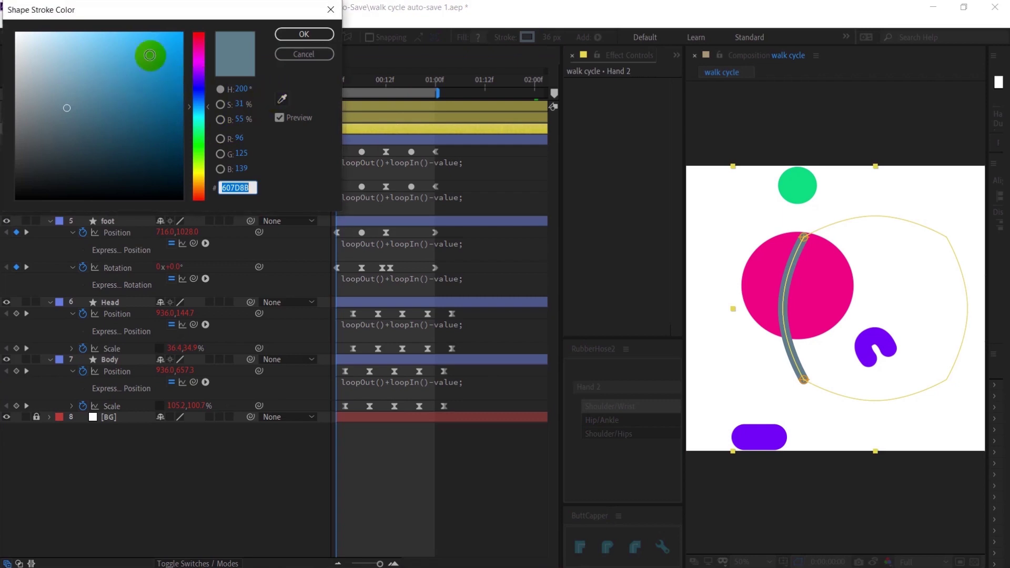
mouse_move(126, 99)
left_mouse_down()
mouse_move(87, 71)
mouse_move(110, 102)
left_mouse_up()
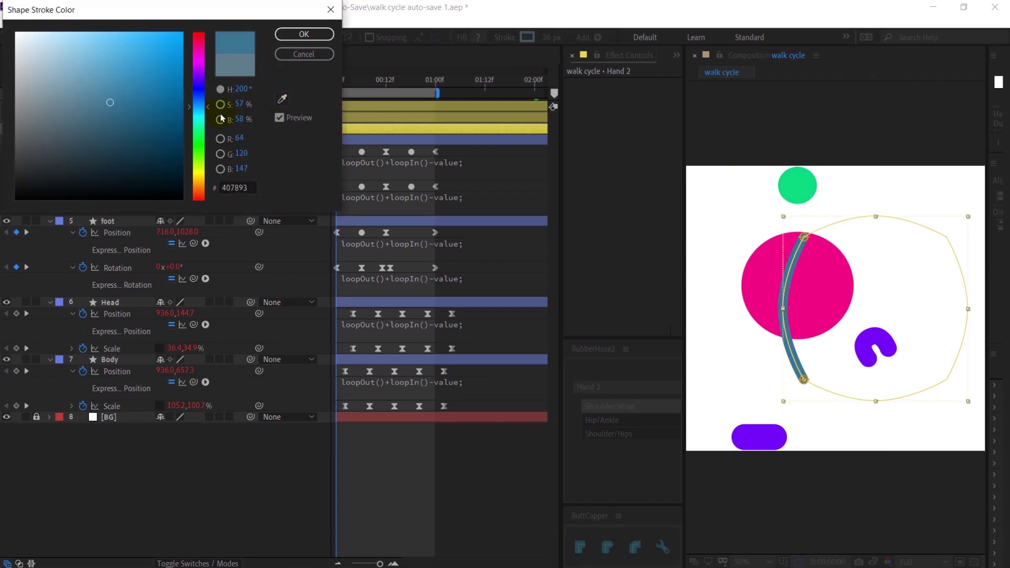
left_click(284, 96)
left_click(792, 182)
left_click(303, 34)
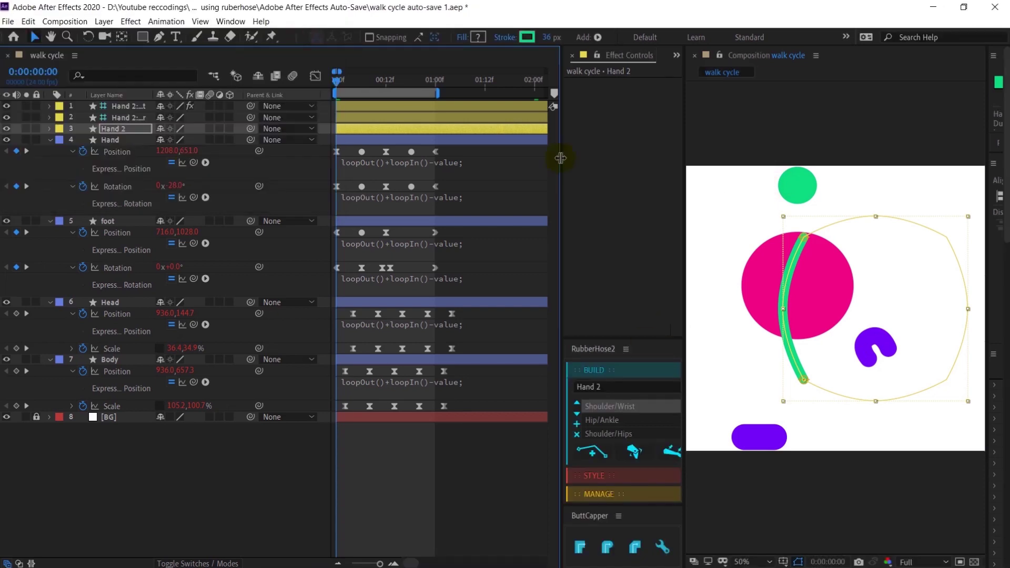
- Set the Hand 2 hose's stroke width to 80 px
left_click(551, 37)
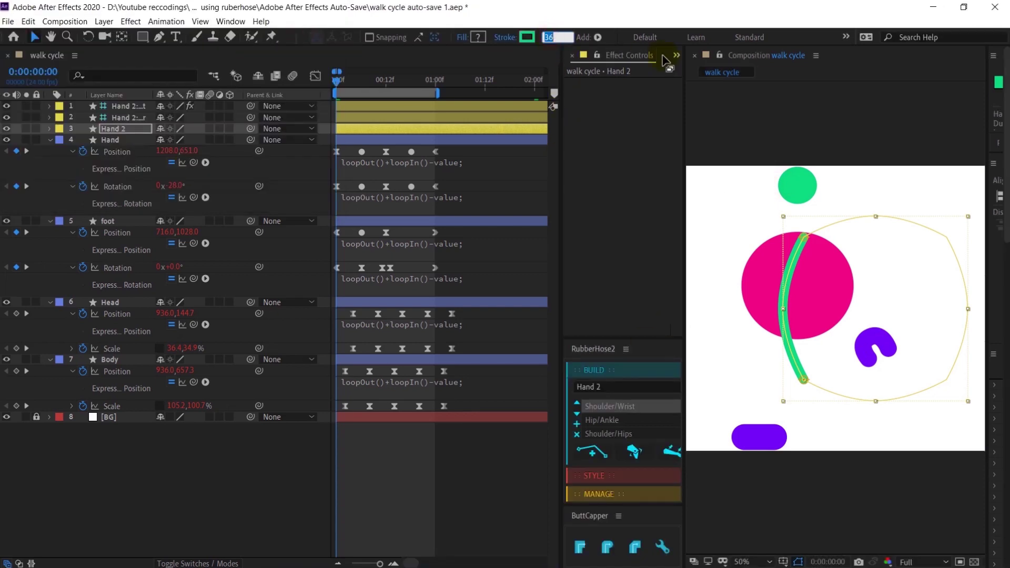
type("80")
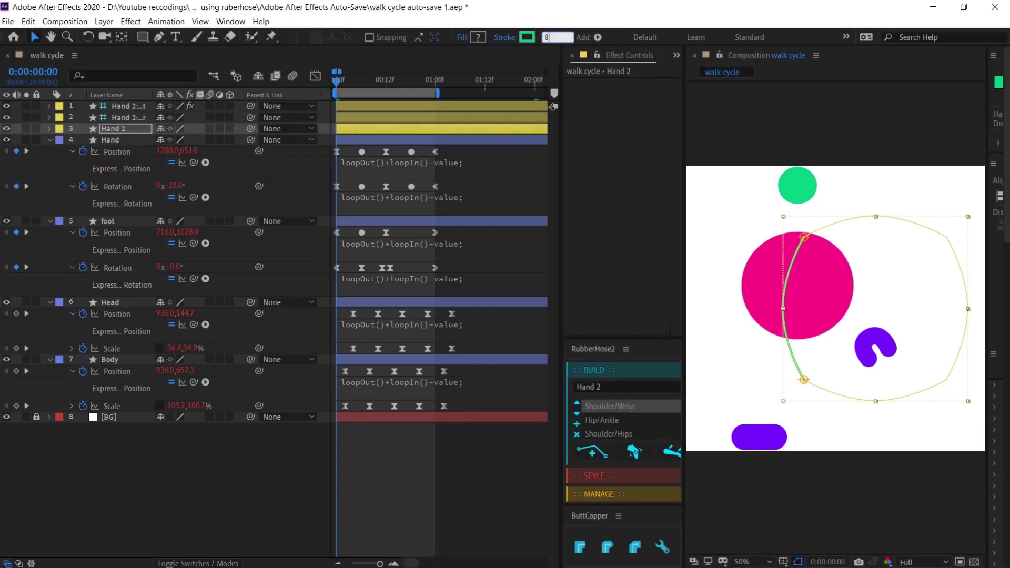
key("Return")
- Move the hose's shoulder controller slightly down inside the upper body and place its wrist controller on the purple hand
left_click(141, 119)
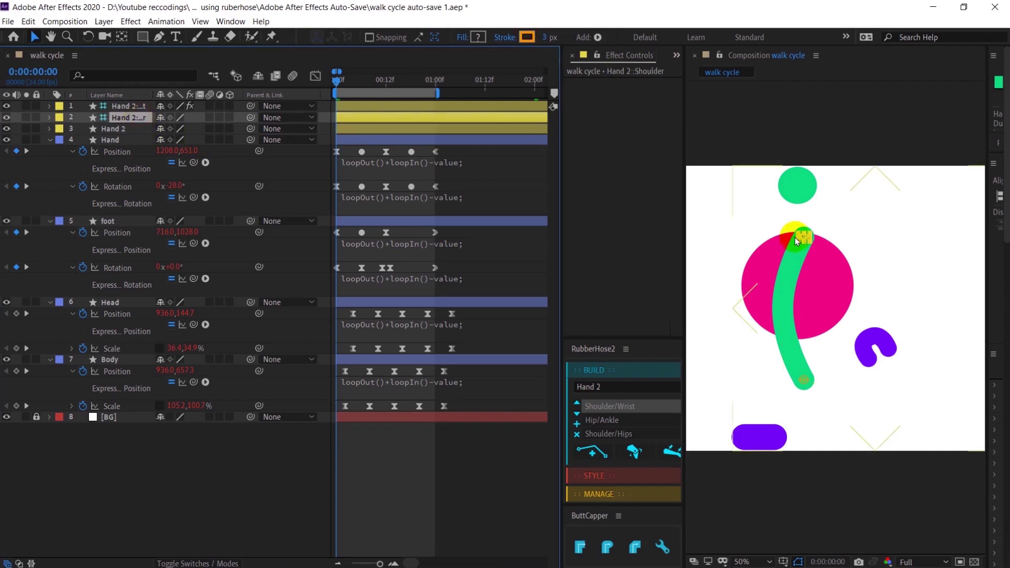
left_click_drag(804, 237, 798, 252)
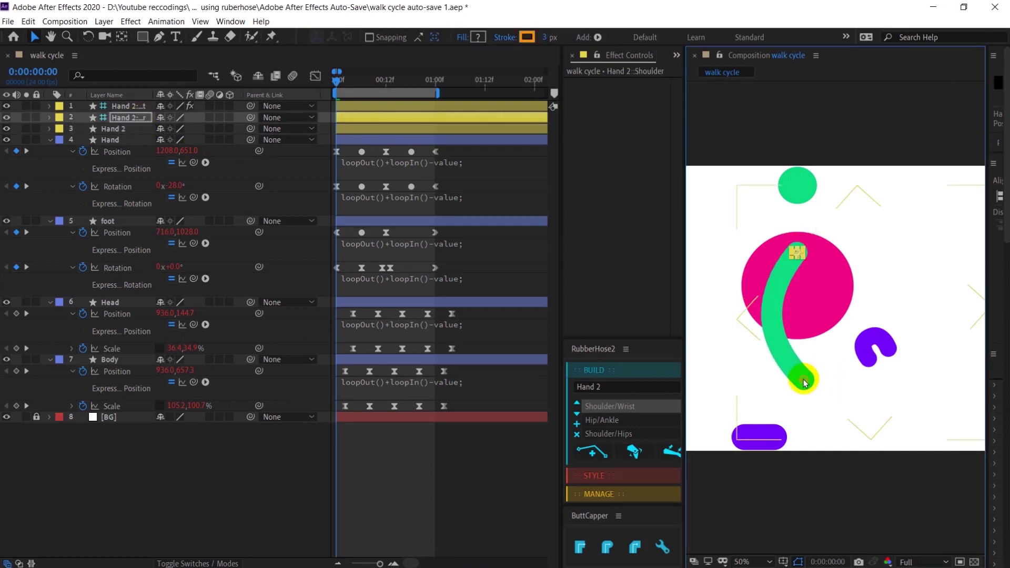
left_click_drag(803, 379, 866, 336)
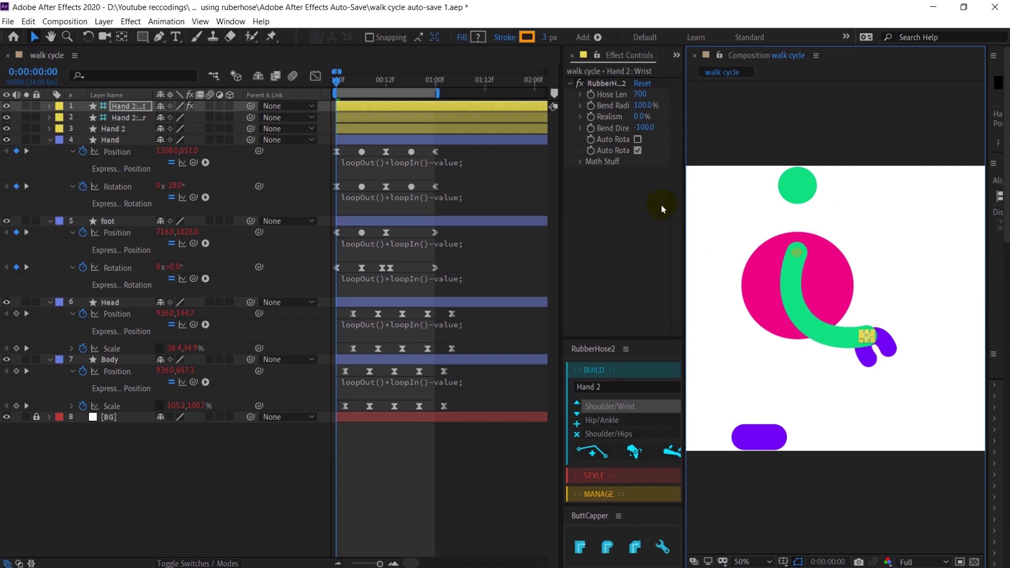
- Set the wrist controller's Hose Length to 500 and its Bend Radius to 70%
left_click(643, 96)
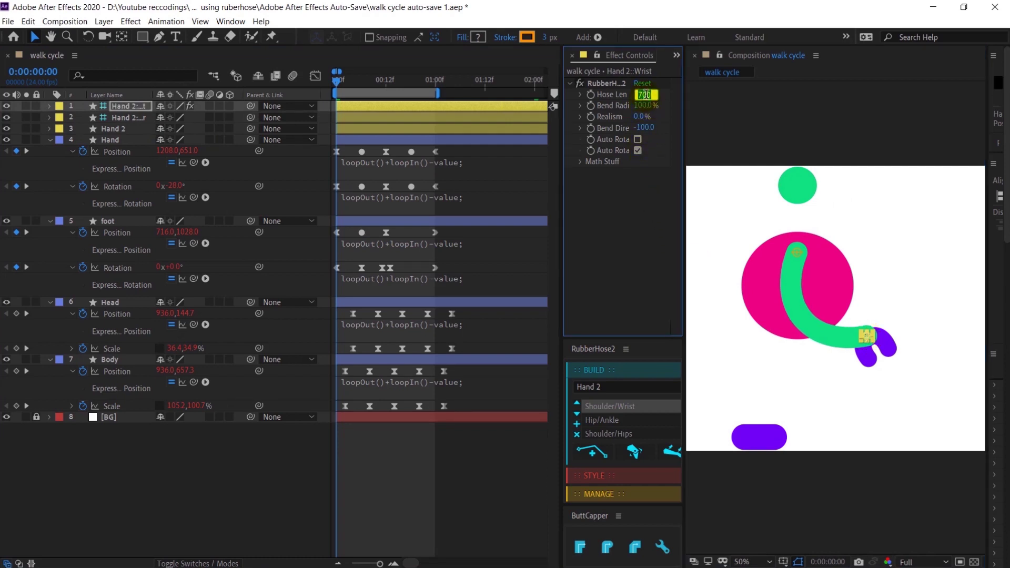
type("555")
key("BackSpace")
type("0")
key("Return")
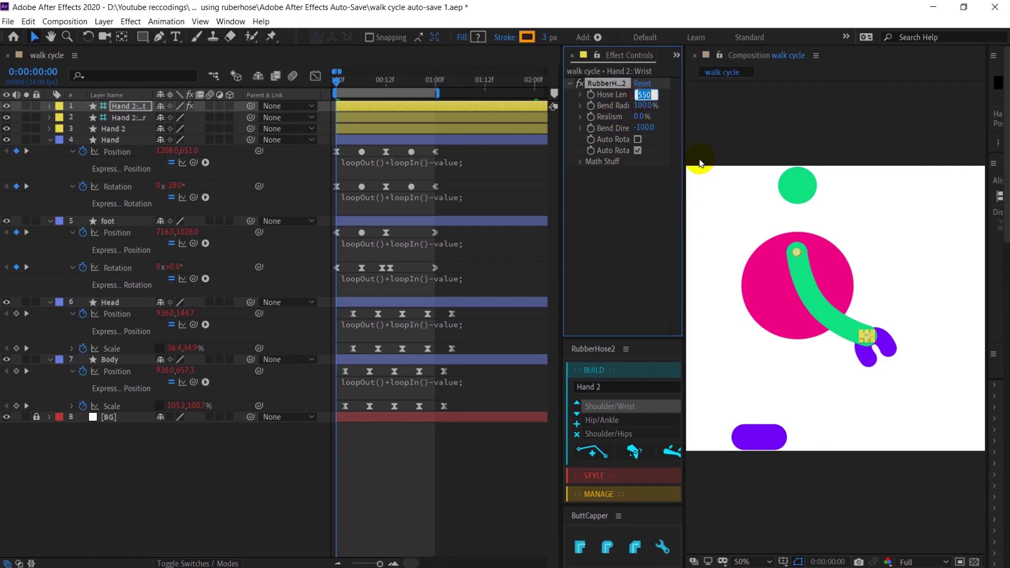
type("500")
key("Return")
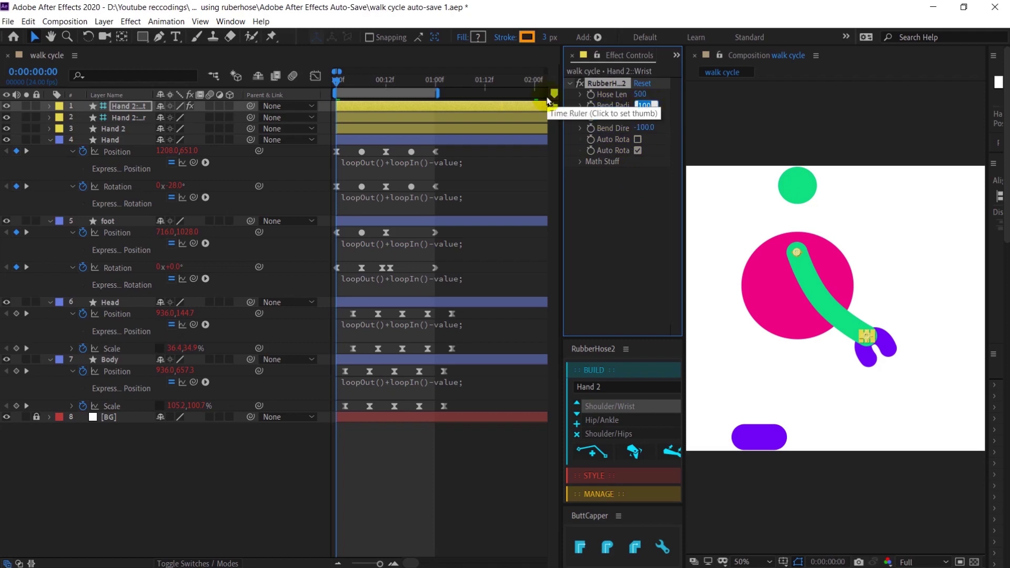
left_click(640, 105)
type("70.0")
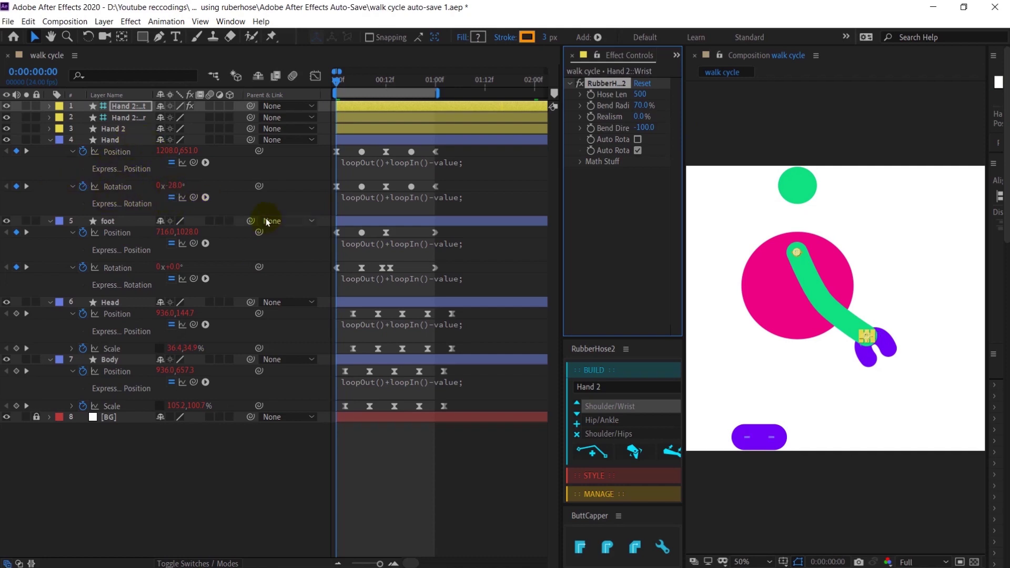
- Remove the loop expression from the Hand layer's Rotation
left_click(386, 202)
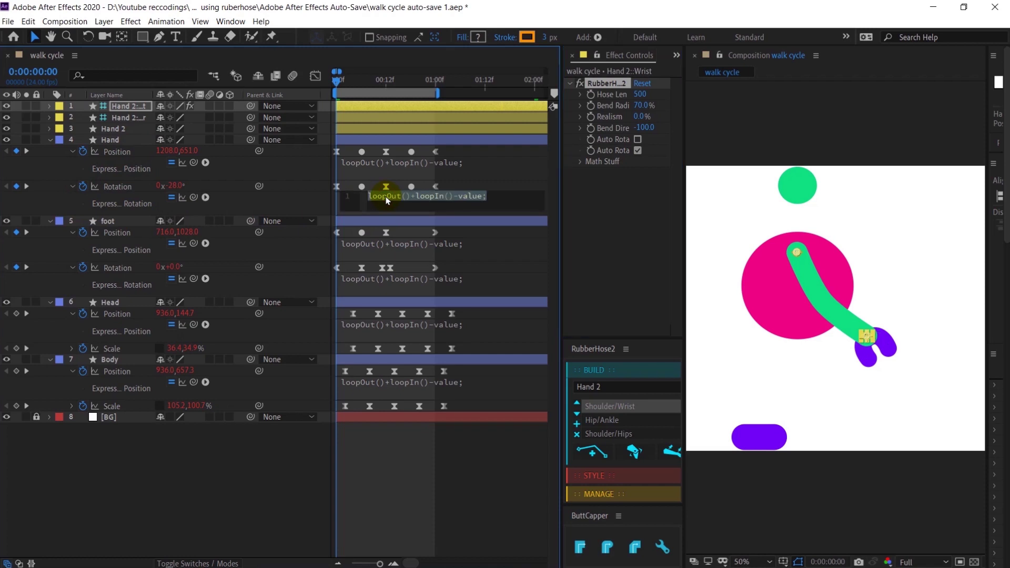
key("BackSpace")
left_click(384, 514)
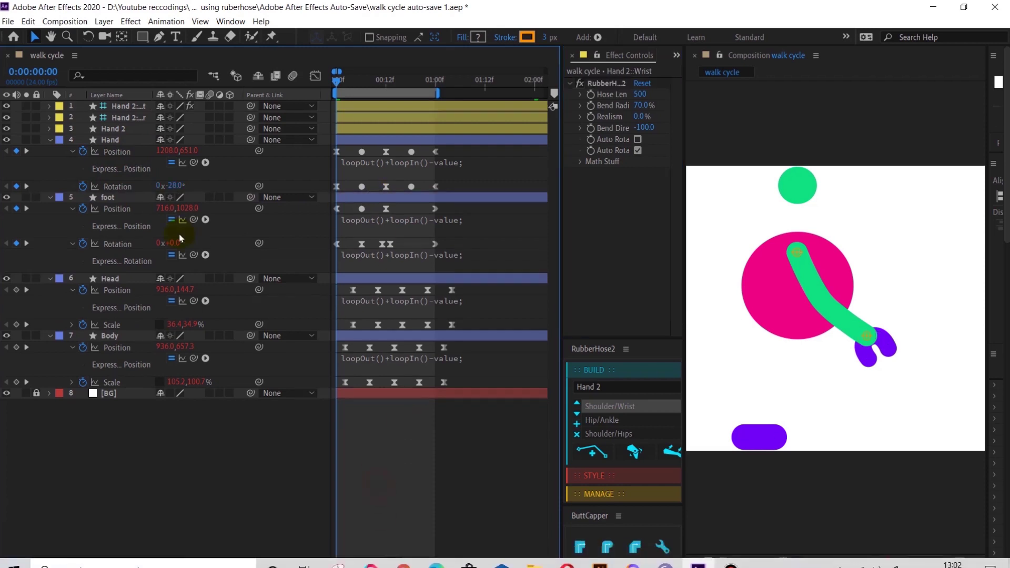
- Set the Hand layer's Rotation to -59° at frame 0 and 59° at frame 12
left_click_drag(178, 185, 173, 192)
key("k")
key("k")
key("k")
key("j")
key("ctrl+z")
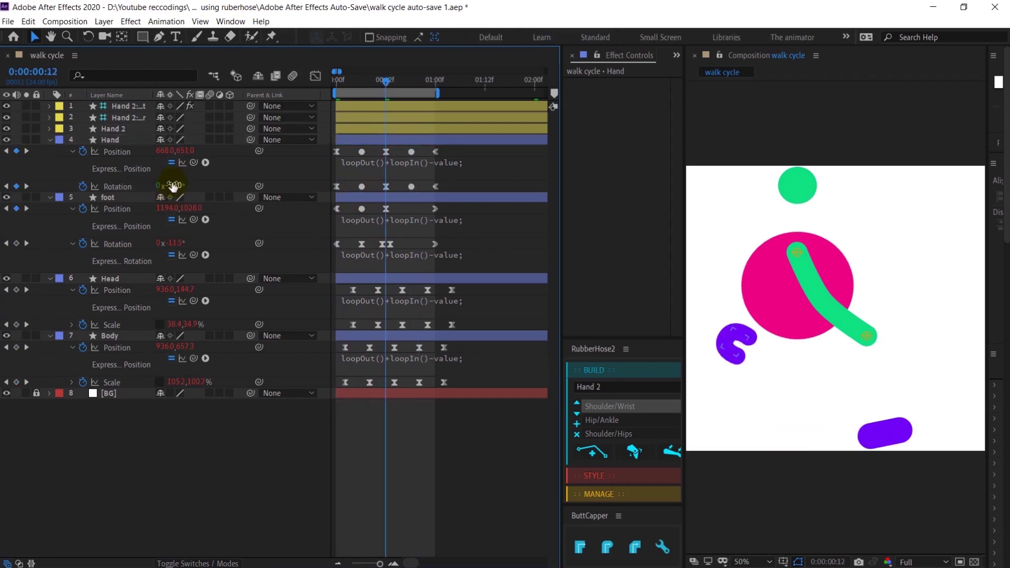
key("Return")
- Copy the Hand layer's first Rotation keyframe to 1:00 to close the loop
key("k")
key("k")
key("k")
key("k")
key("k")
key("k")
key("k")
left_click_drag(344, 181, 327, 189)
key("ctrl+c")
key("ctrl+v")
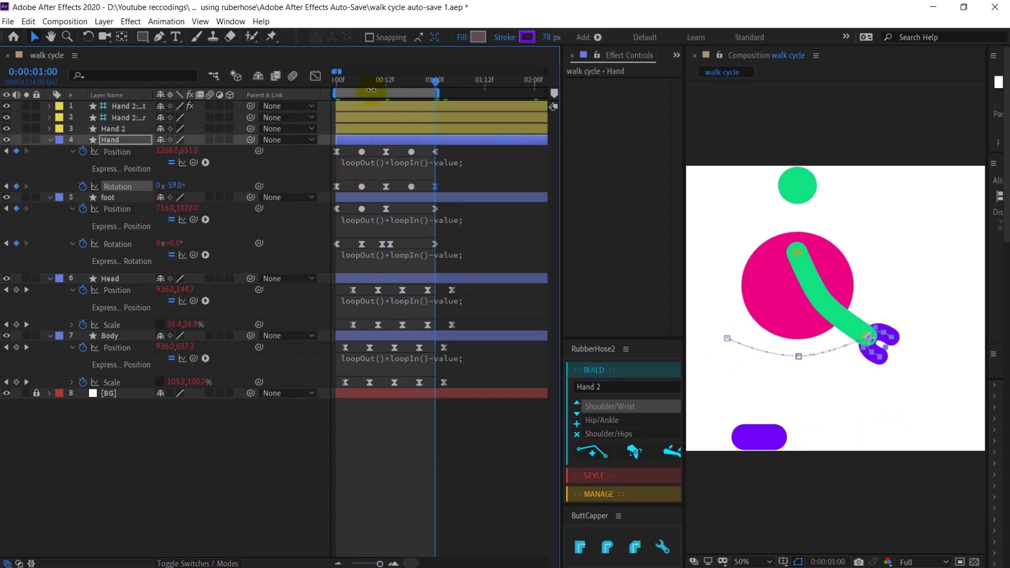
- Preview the hand rotation and move the Hand layer above the Hand 2 hose layers
left_click(336, 81)
key("space")
key("space")
left_click(128, 107)
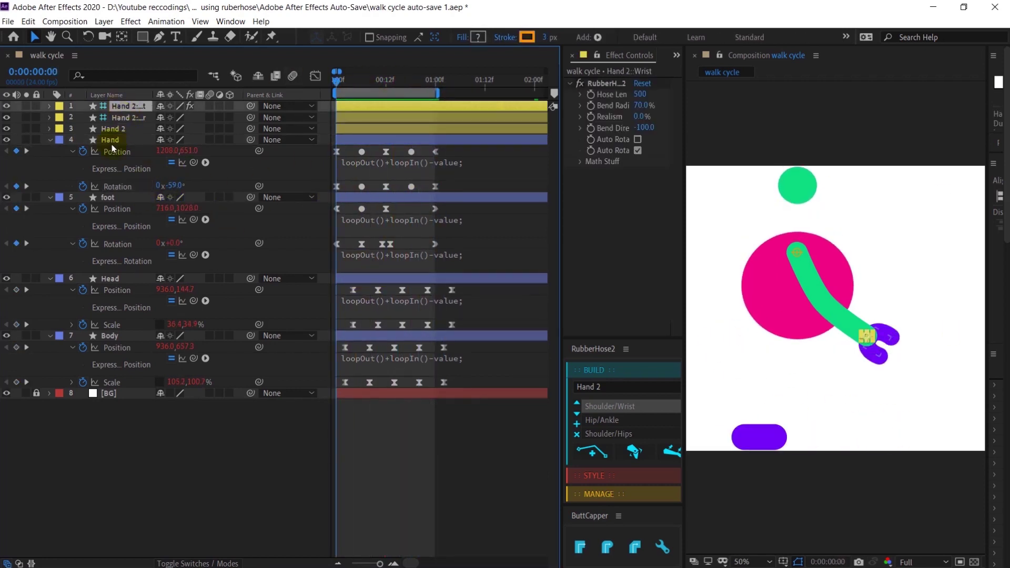
left_click_drag(112, 140, 114, 102)
left_click(132, 176)
- Parent the Hand 2 wrist controller to the Hand layer and preview the arm's motion
left_click(122, 164)
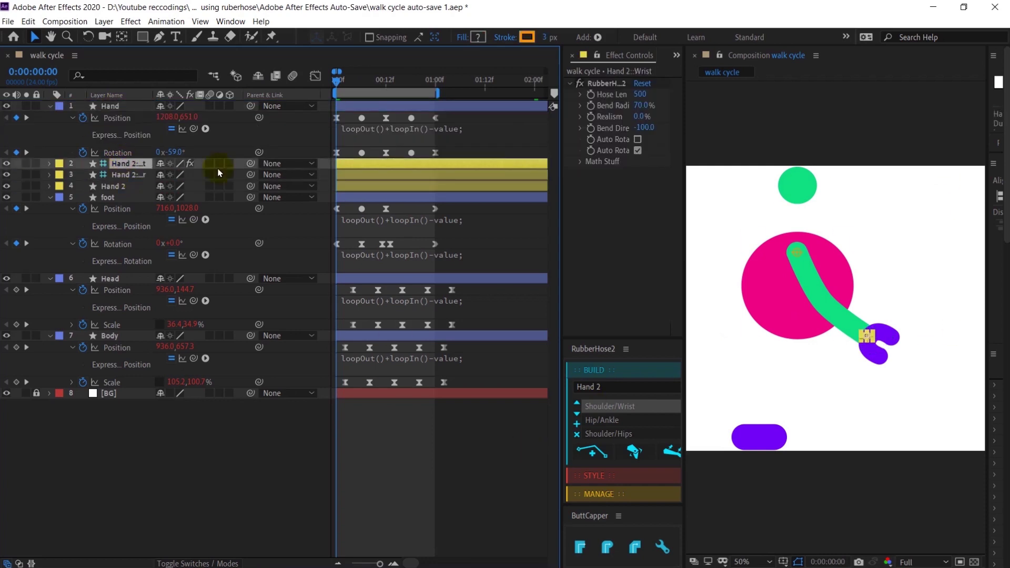
left_click_drag(250, 163, 105, 106)
left_click(194, 459)
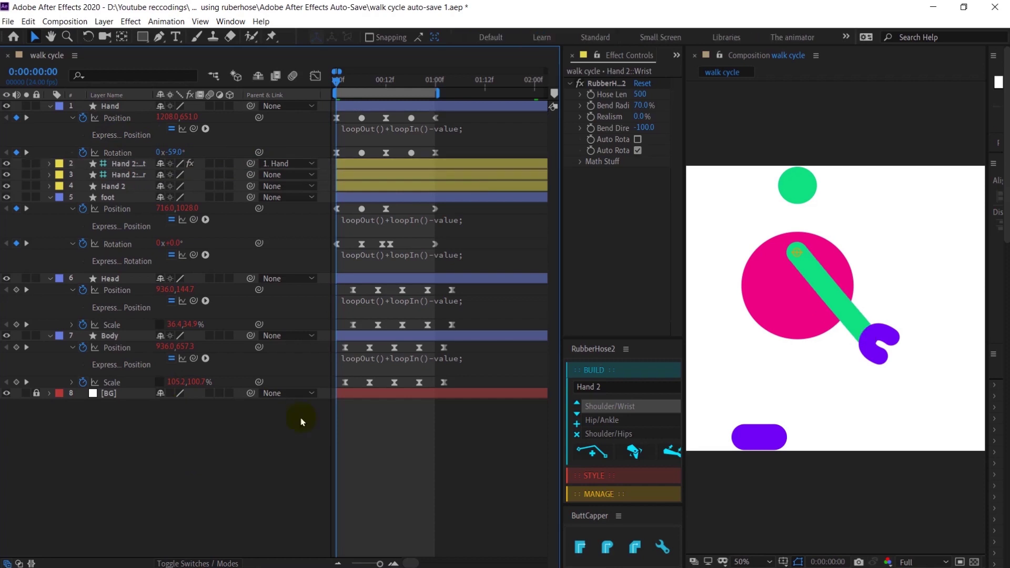
key("space")
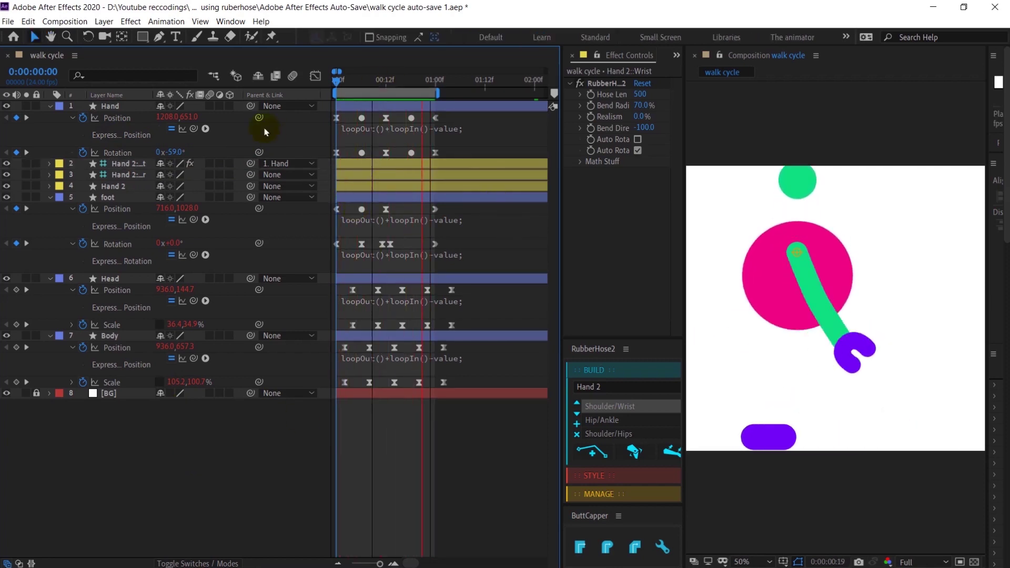
key("space")
- Parent the Hand 2 shoulder controller to the Body layer and preview the result
left_click(129, 175)
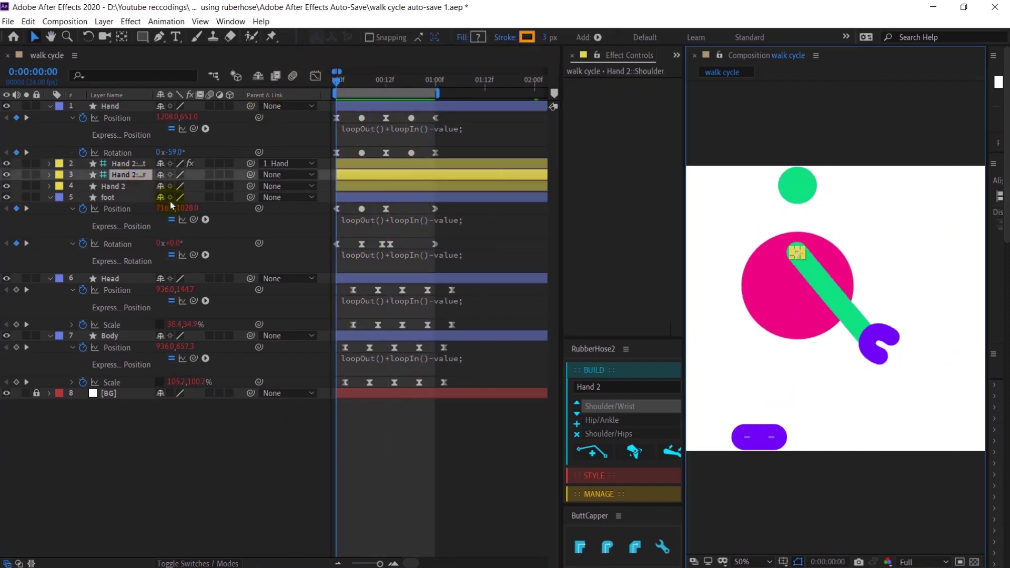
left_click_drag(250, 175, 133, 342)
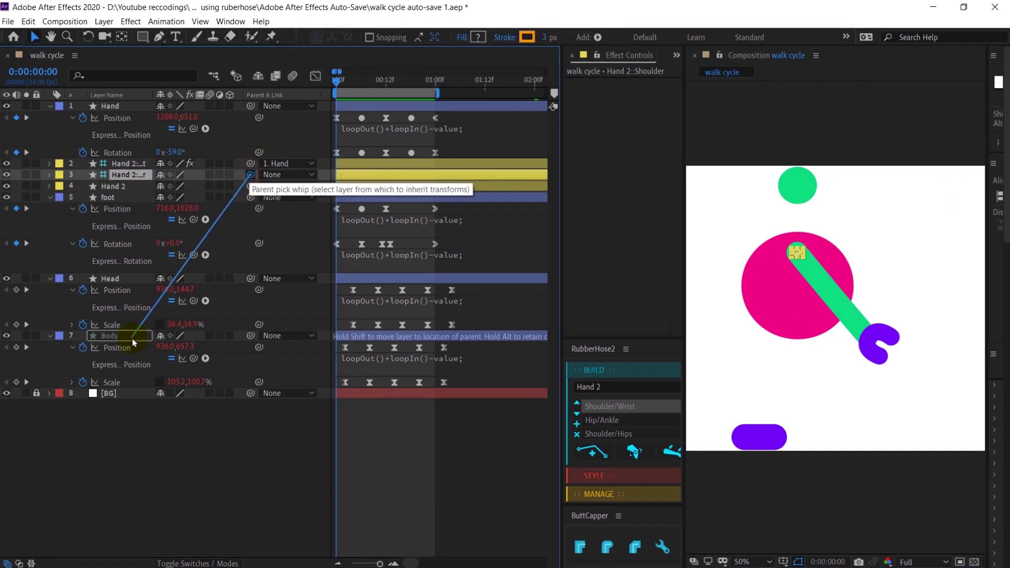
left_click(165, 486)
key("space")
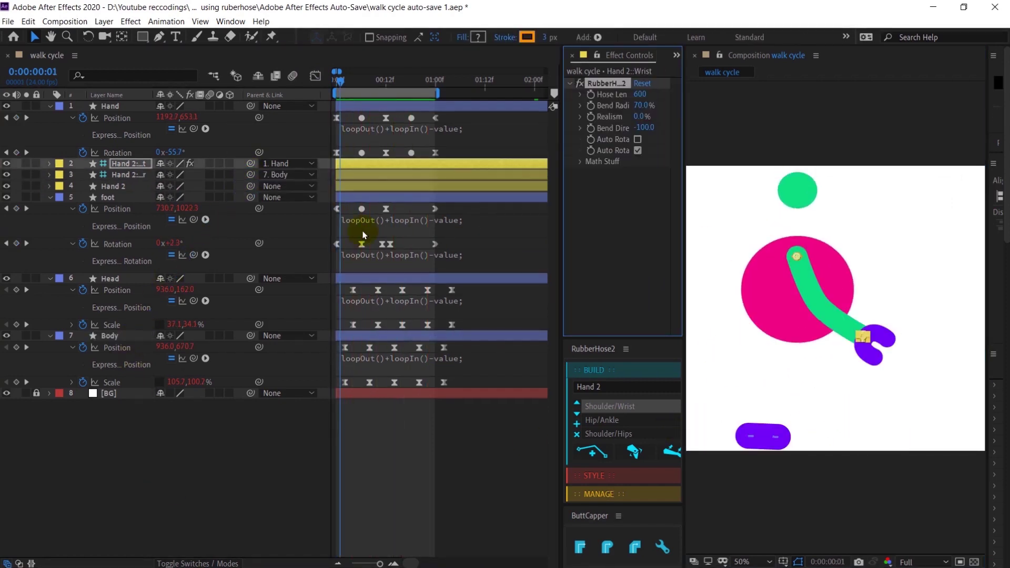
- Keyframe the Hand 2 shoulder controller's Position at frame 0, moved slightly right on the body to about -25, -355
left_click_drag(339, 86, 336, 85)
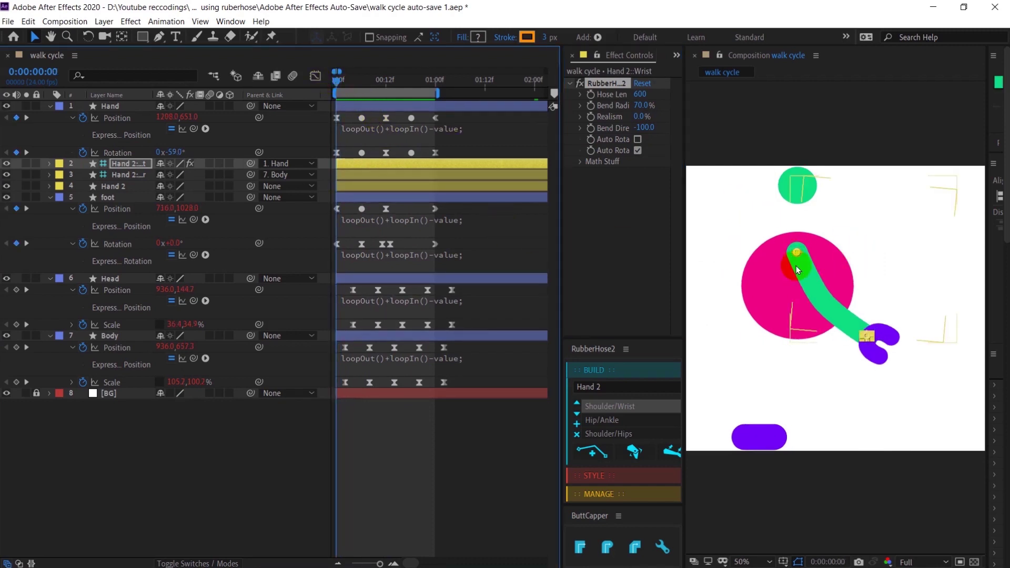
left_click(526, 202)
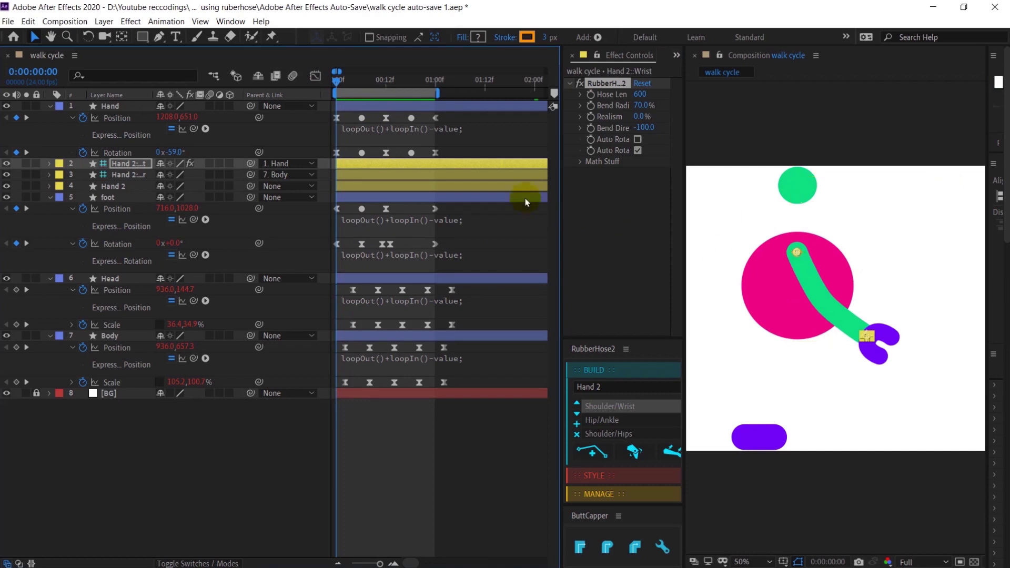
left_click(128, 166)
left_click(128, 175)
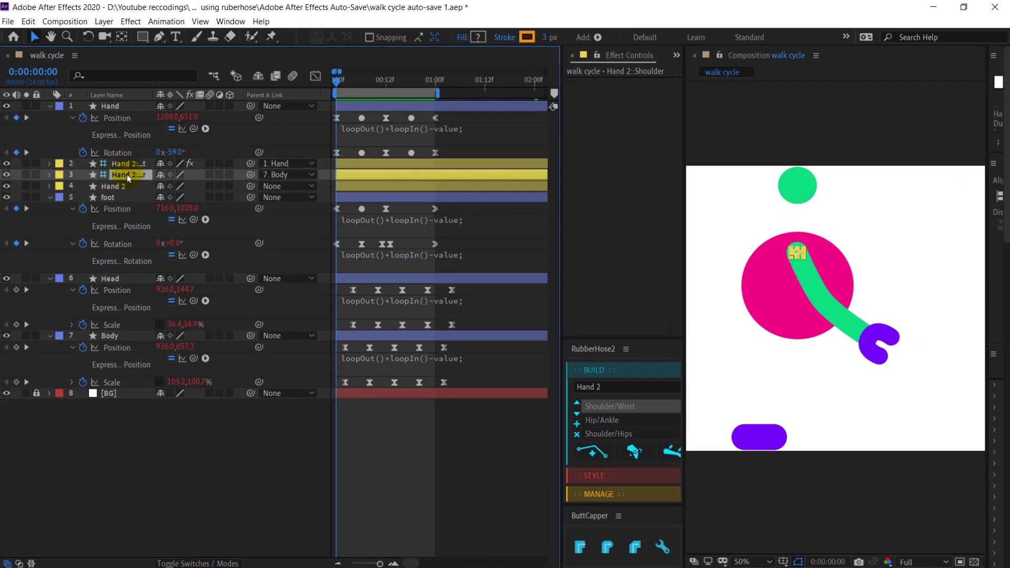
key("p")
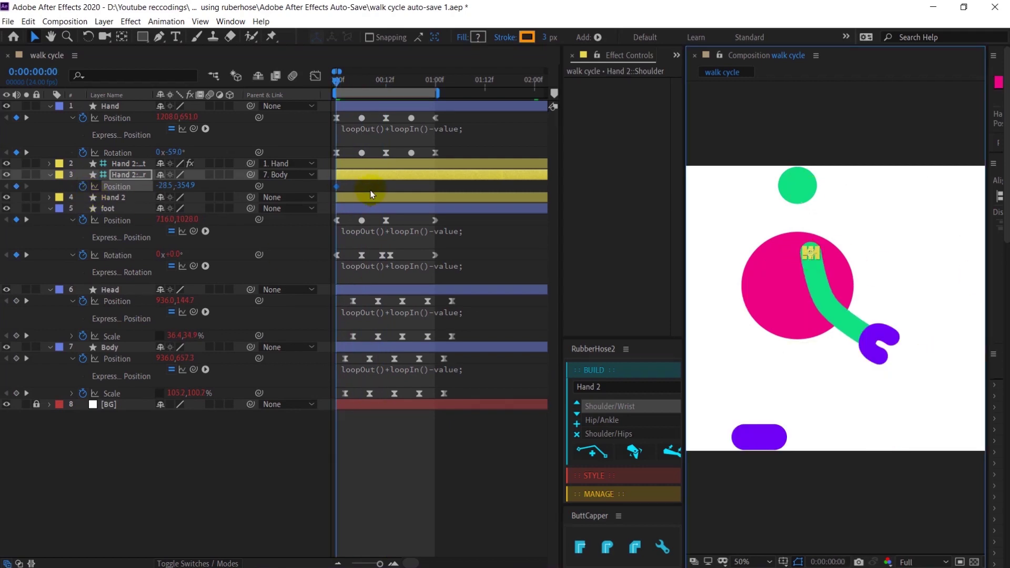
- At frame 12, move the shoulder controller horizontally toward the body's left side, to about -162, -355
key("k")
key("k")
key("k")
key("k")
key("k")
key("k")
key("k")
left_click_drag(812, 254, 773, 255)
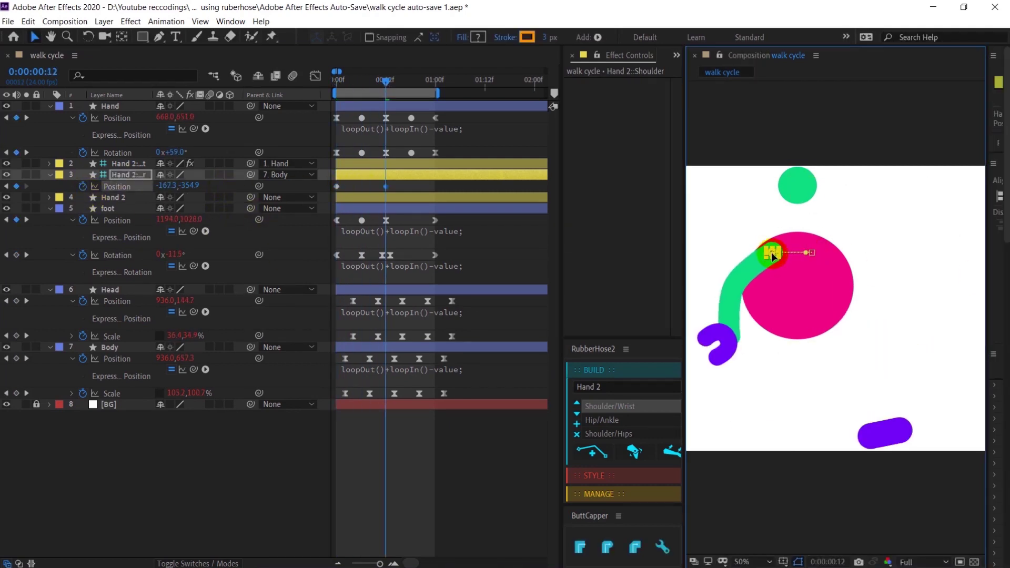
- Copy the shoulder controller's first Position keyframe to 1:00 so its swing loops
key("k")
key("k")
key("k")
key("k")
key("k")
key("k")
key("k")
left_click(336, 187)
key("ctrl+c")
key("ctrl+v")
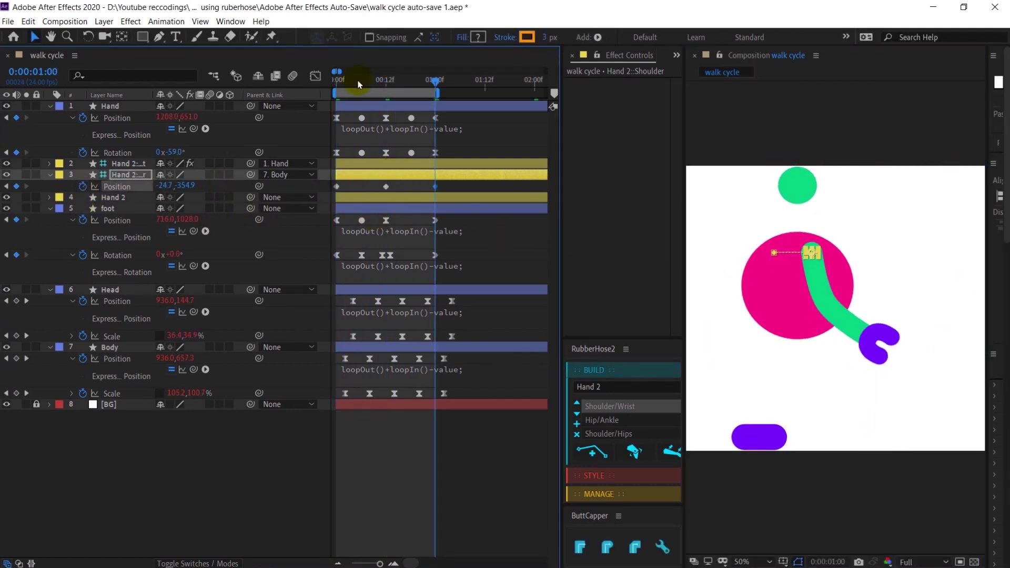
- Set the Hand 2 wrist controller's Hose Length to 550 and preview the arm swing
left_click_drag(370, 84, 316, 86)
left_click(132, 152)
left_click(133, 163)
left_click(640, 94)
type("550")
key("Return")
key("space")
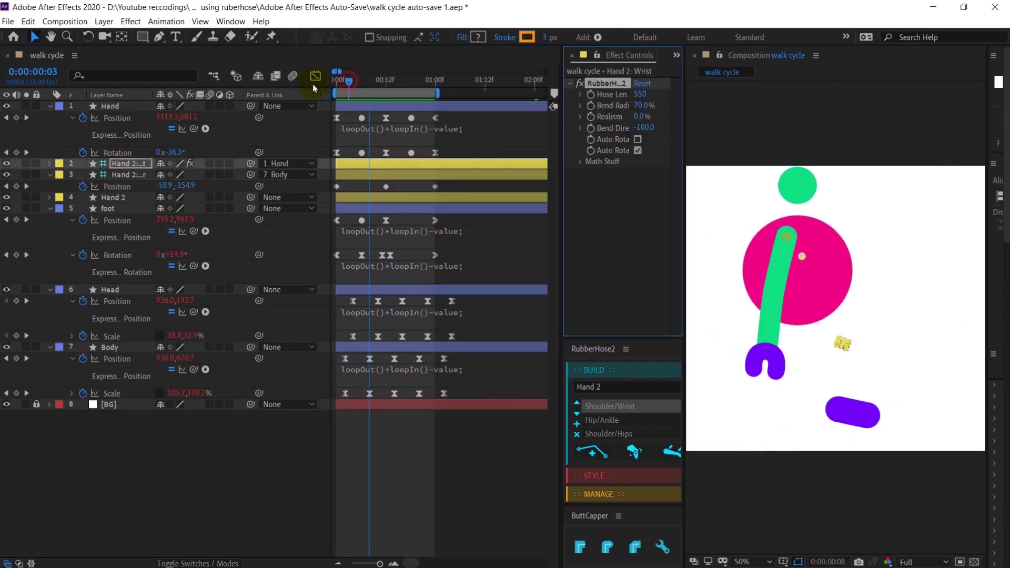
key("space")
left_click(117, 197)
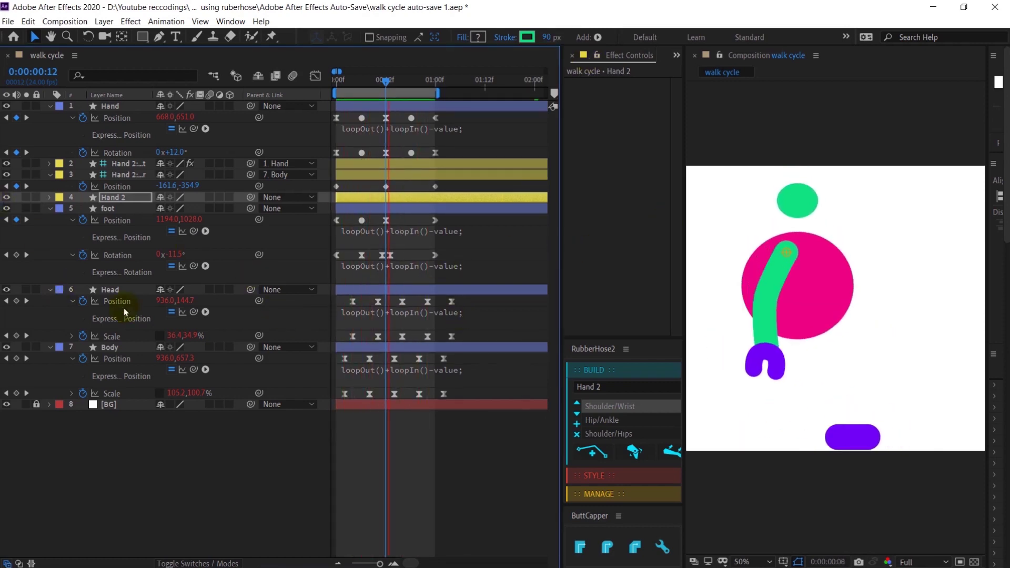
key("space")
- Return to frame 0 and build a Shoulder/Wrist hose in RubberHose2 with the hose name leg
left_click_drag(339, 84, 316, 90)
left_click_drag(602, 388, 562, 389)
type("leg")
left_click(595, 449)
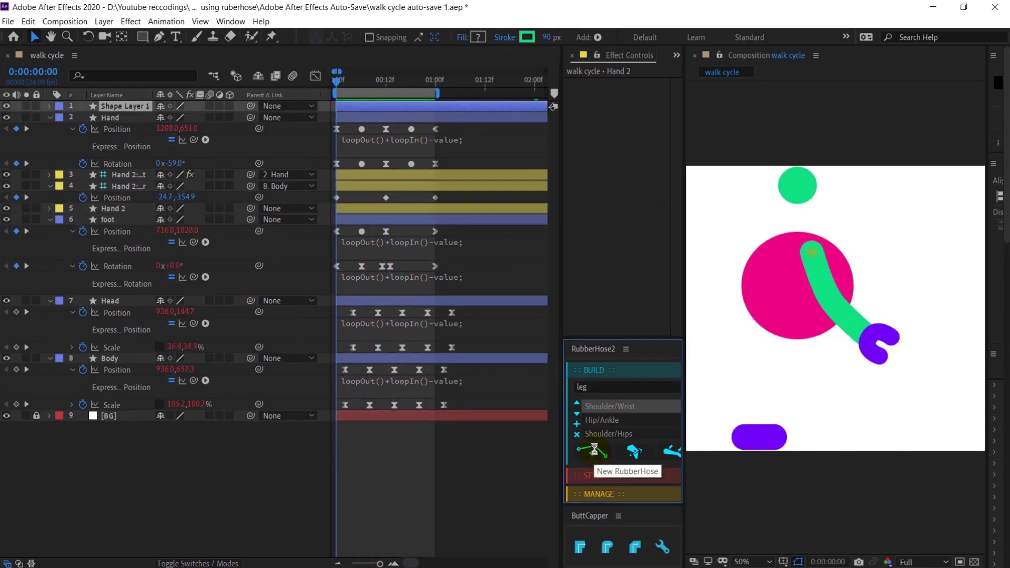
- Move the three leg hose layers below the foot layer in the stacking order
left_click(126, 197)
left_click(126, 209, "shift")
left_click(120, 220, "shift")
left_click_drag(120, 222, 127, 395)
- Place the leg's shoulder controller inside the lower body and its wrist controller on the foot
left_click(128, 404)
left_click(803, 238)
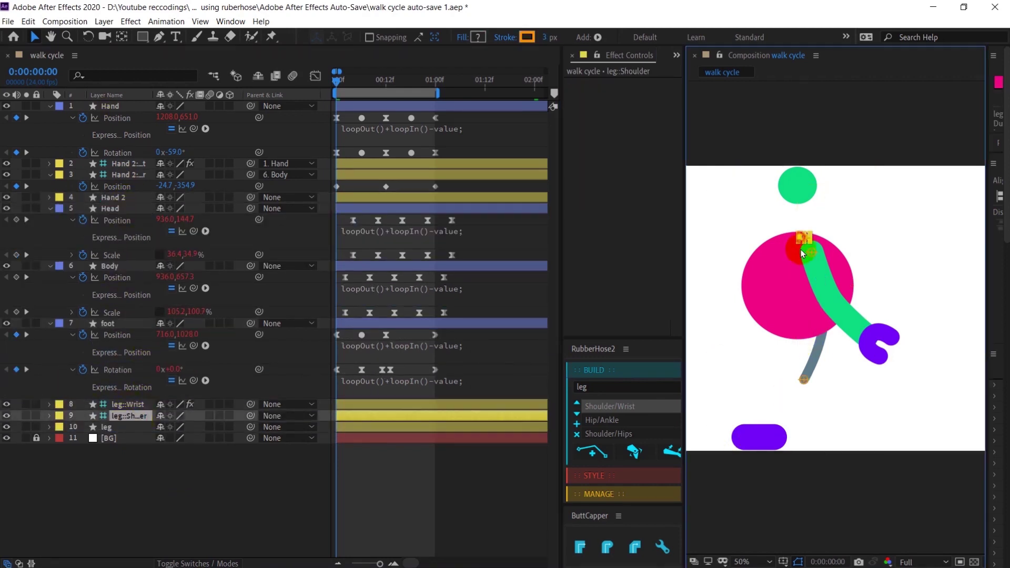
left_click_drag(800, 254, 791, 314)
left_click_drag(803, 379, 743, 436)
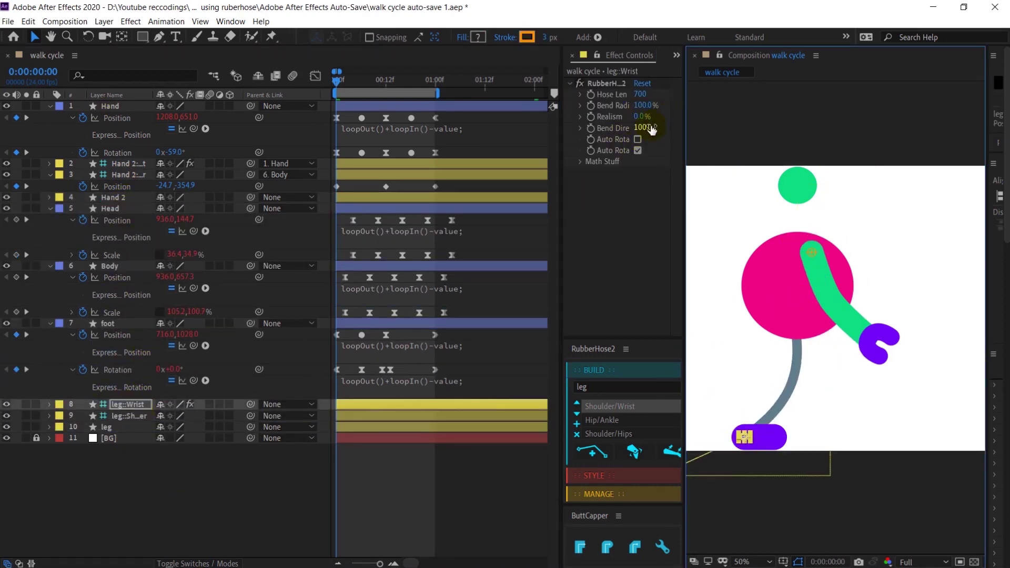
- Set the leg wrist controller's Hose Length to 600
left_click(640, 95)
type("550")
key("Return")
left_click(527, 38)
left_click(282, 98)
left_click(764, 279)
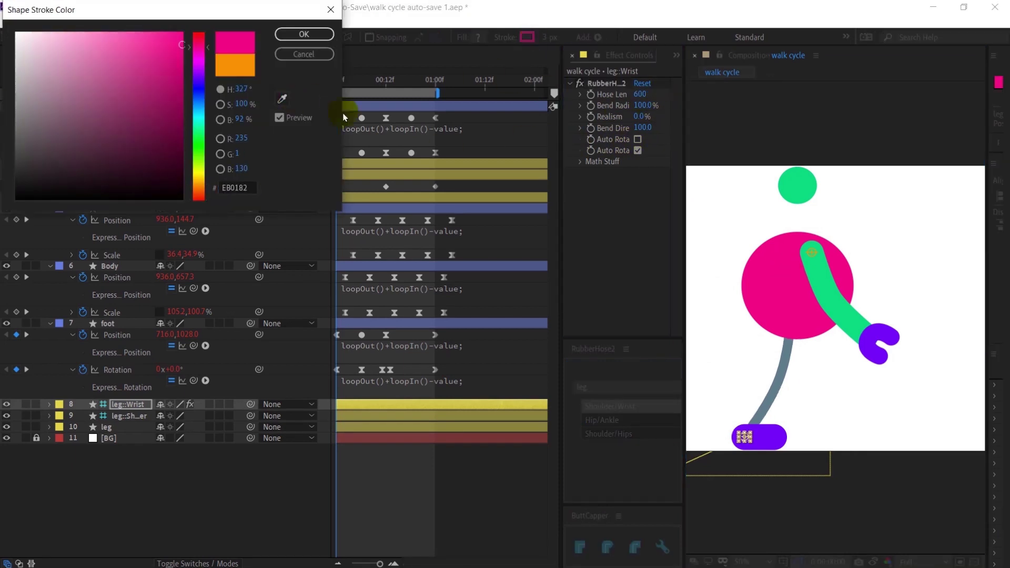
left_click(304, 35)
- Give the leg hose the body's pink as its stroke colour and set its stroke width to 90 px
left_click(108, 427)
left_click(527, 38)
left_click(282, 98)
left_click(764, 279)
left_click(306, 34)
left_click(547, 37)
type("90")
key("Return")
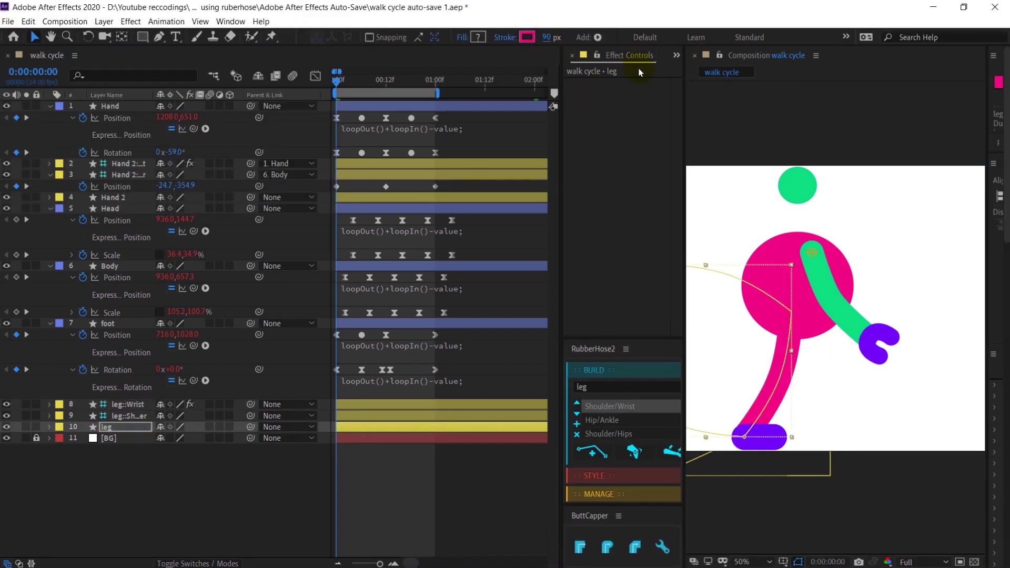
- Nudge the leg's shoulder controller slightly backward inside the body, and set the leg's Hose Length to 550 and Bend Radius to 70%
left_click(129, 416)
left_click_drag(794, 313, 784, 313)
left_click(128, 405)
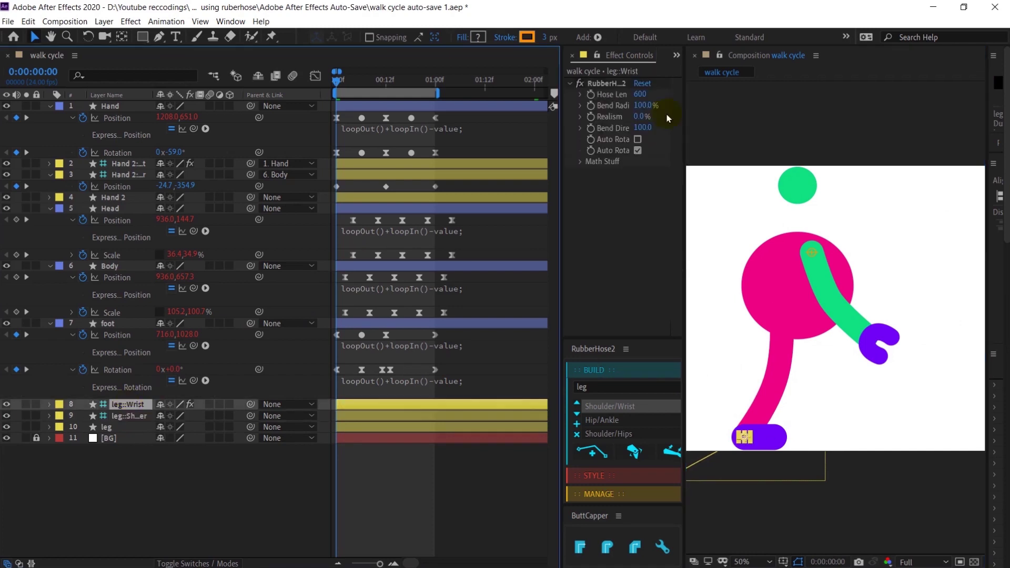
left_click(640, 94)
left_click_drag(646, 105, 630, 105)
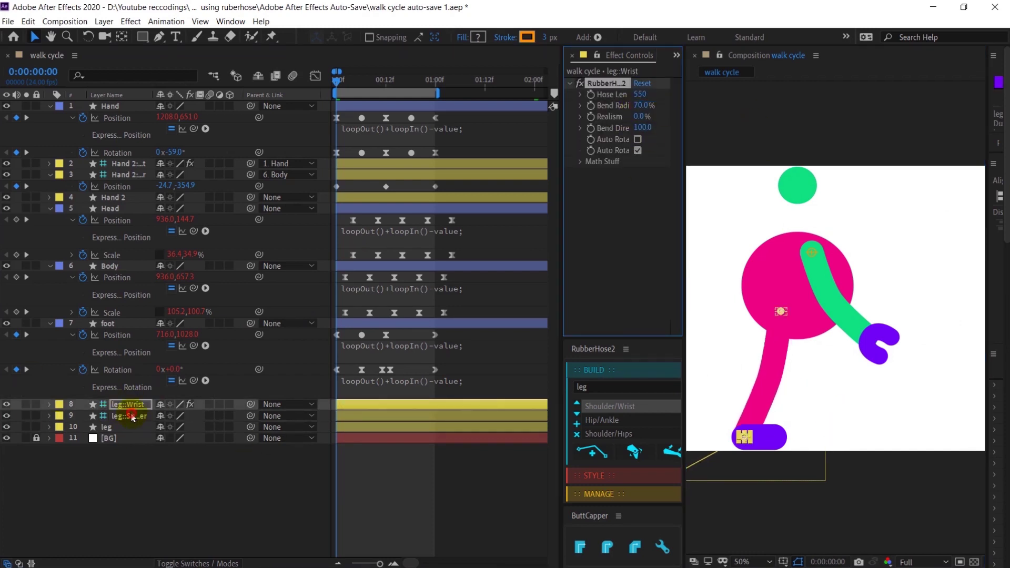
- Parent the leg's wrist controller to the foot layer and preview the leg following it
left_click_drag(250, 404, 113, 429)
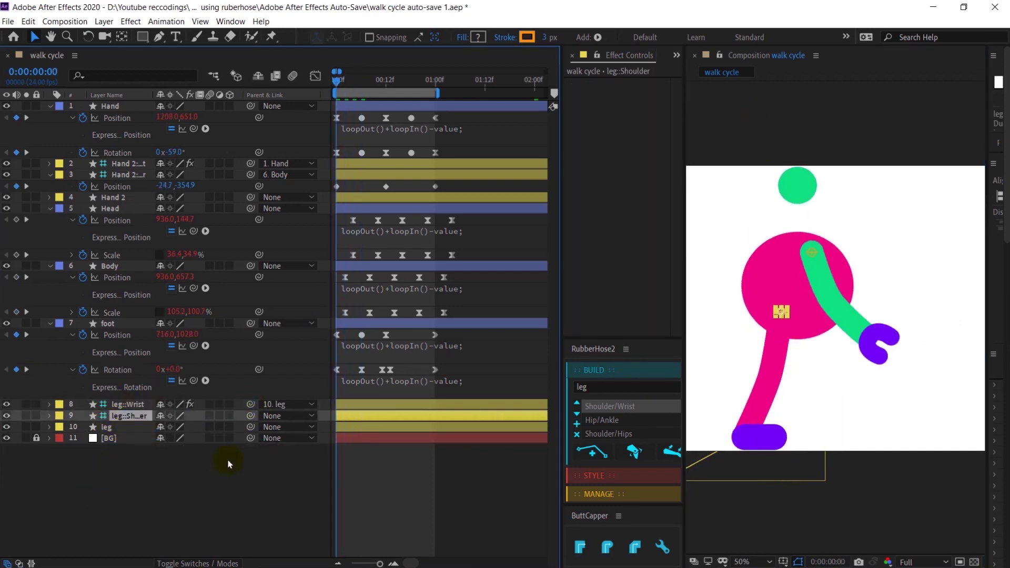
left_click_drag(250, 404, 109, 325)
key("space")
key("space")
- At frame 12, move the leg's shoulder controller horizontally to 1020, 552 and start keyframing its Position
key("j")
key("j")
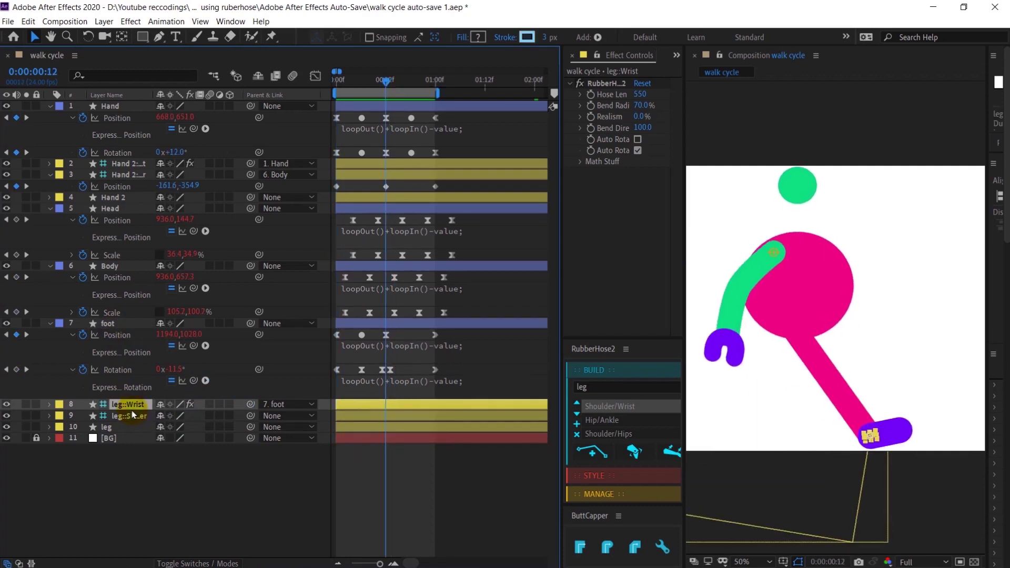
left_click(129, 416)
left_click_drag(787, 312, 820, 311)
key("Page_Down")
key("Page_Up")
key("p")
left_click(83, 427)
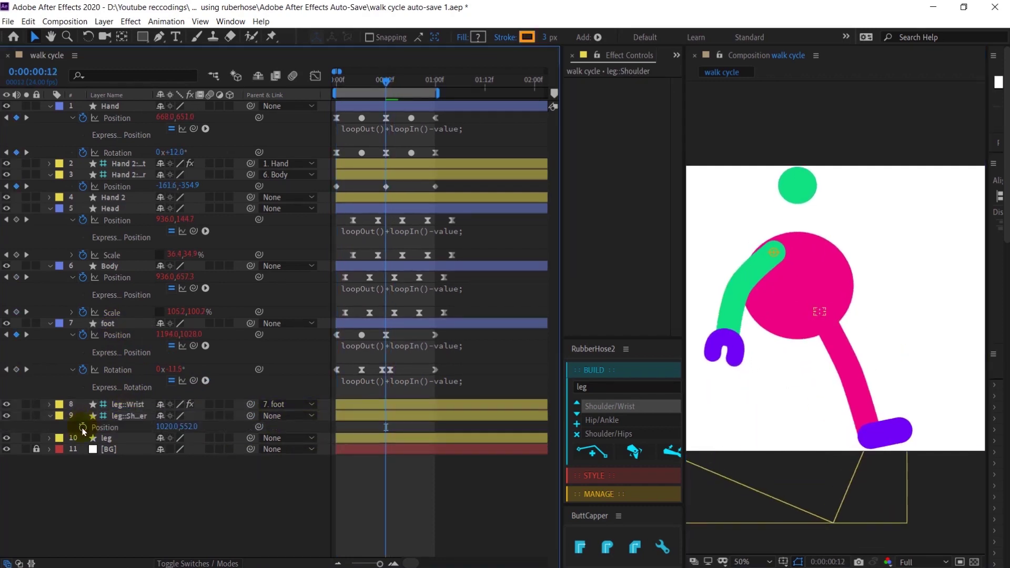
- Keyframe the leg shoulder controller's Position at 864, 552 on frame 0, paste a Position keyframe at 1:00 and preview
key("Home")
left_click(16, 426)
key("k")
key("k")
key("k")
key("k")
key("k")
key("k")
key("k")
key("k")
key("k")
key("k")
key("k")
key("k")
key("k")
key("k")
left_click_drag(325, 437, 345, 419)
key("ctrl+c")
key("ctrl+v")
left_click_drag(361, 82, 334, 86)
key("space")
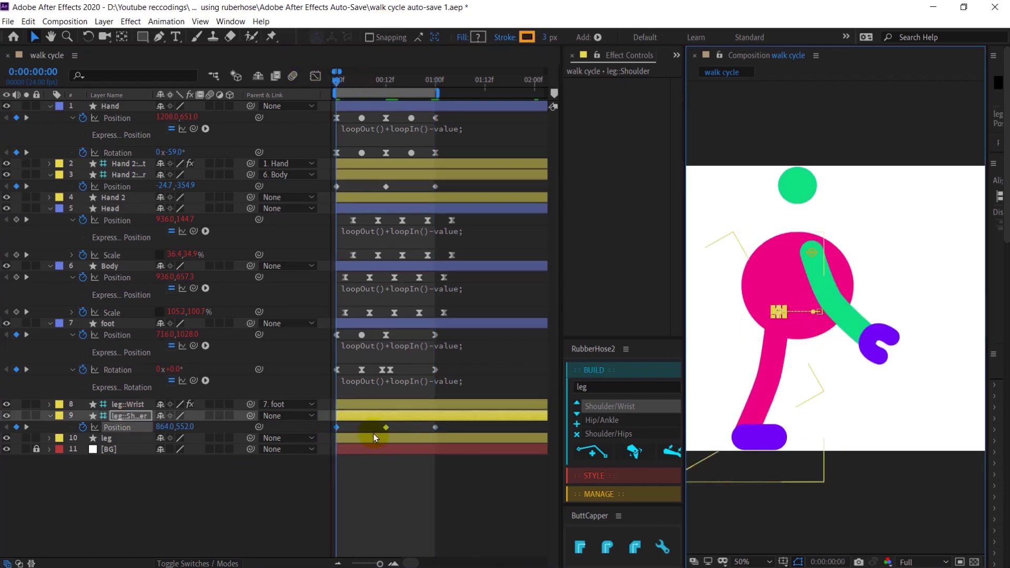
- Paste a copy of the leg shoulder controller's first Position keyframe over the one at 1:00
key("k")
key("k")
left_click_drag(330, 435, 344, 420)
key("ctrl+c")
key("ctrl+v")
left_click_drag(345, 82, 293, 78)
- Apply Easy Ease to the Position keyframes of the leg and Hand 2 shoulder controllers and preview the walk
left_click_drag(329, 436, 449, 421)
key("F9")
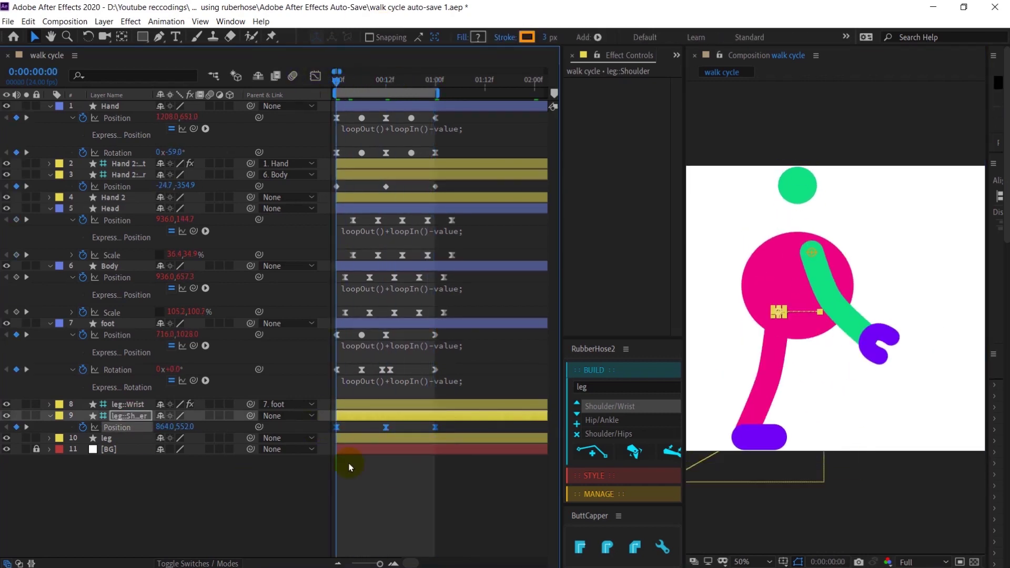
key("space")
key("space")
left_click_drag(452, 191, 329, 182)
key("F9")
left_click(389, 486)
key("space")
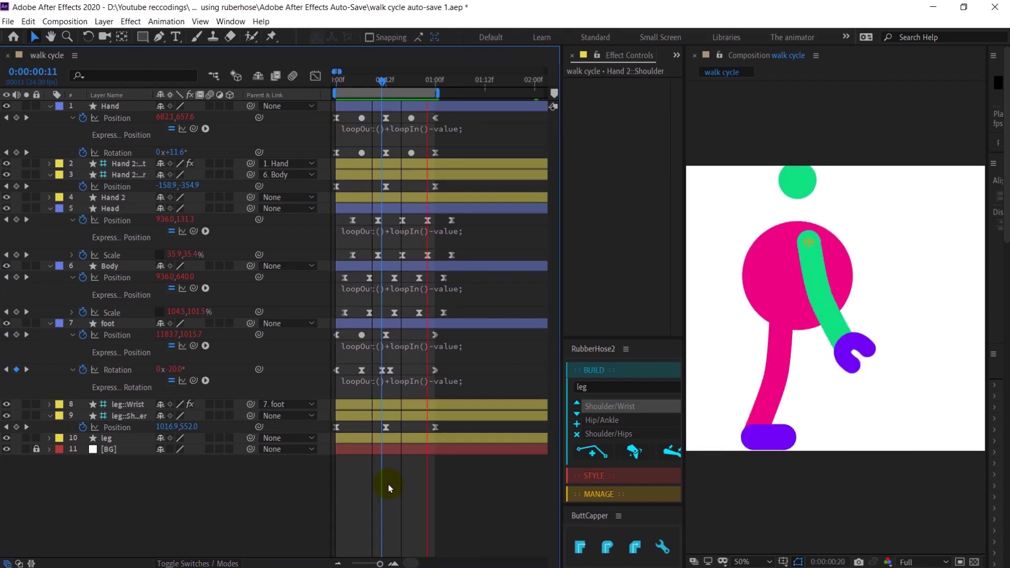
- Add the expression loopOut()+loopIn()-value; to both shoulder controllers' Position and the Hand layer's Rotation, then preview the loop
left_click(127, 415)
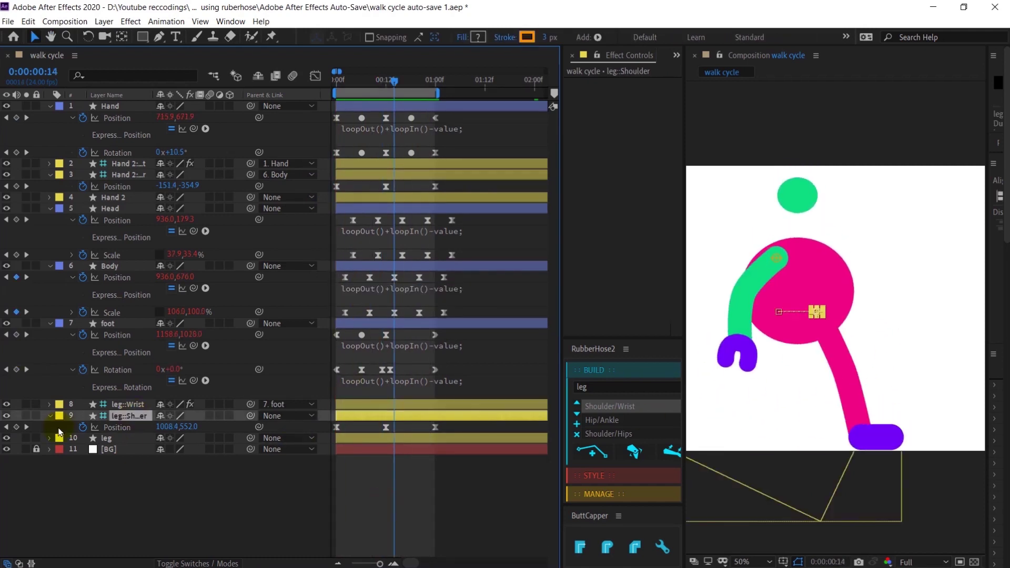
left_click(83, 427, "alt")
key("ctrl+v")
left_click(368, 497)
left_click(83, 186, "alt")
key("ctrl+v")
left_click(82, 152, "alt")
key("ctrl+v")
left_click(169, 539)
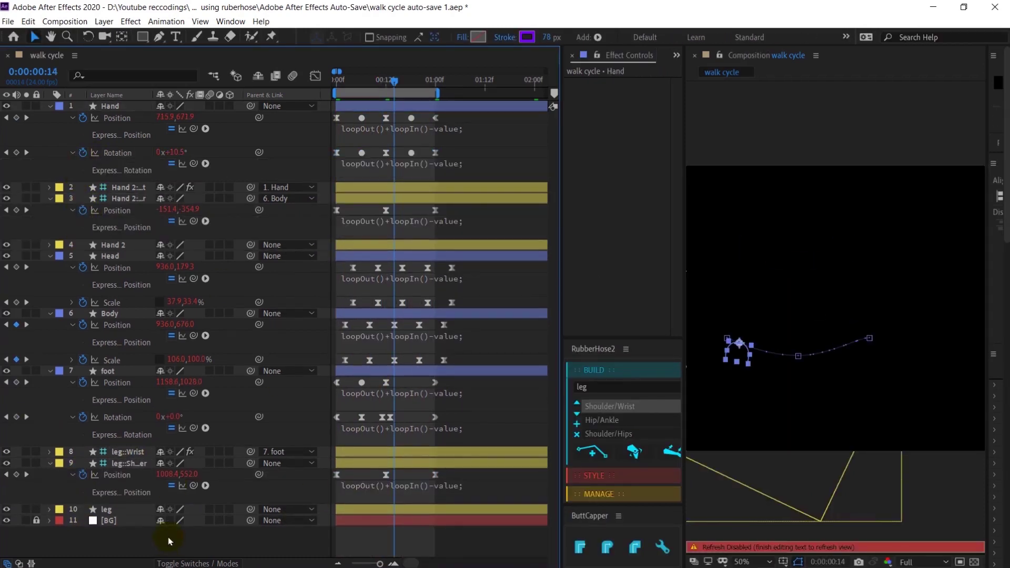
key("space")
key("space")
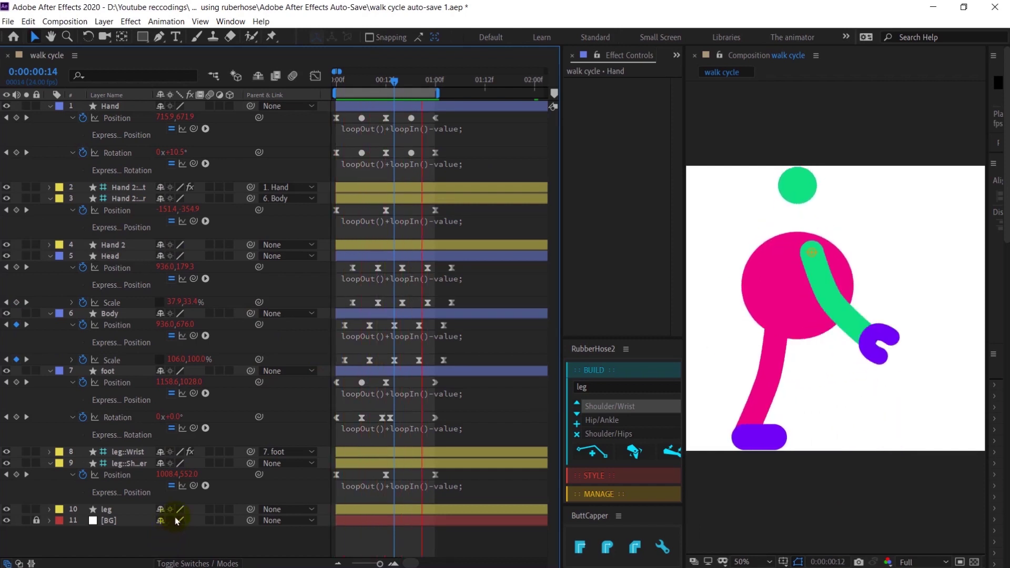
- Return to frame 0 and duplicate the complete Hand 2 hose rig with RubberHose2
left_click_drag(372, 83, 322, 81)
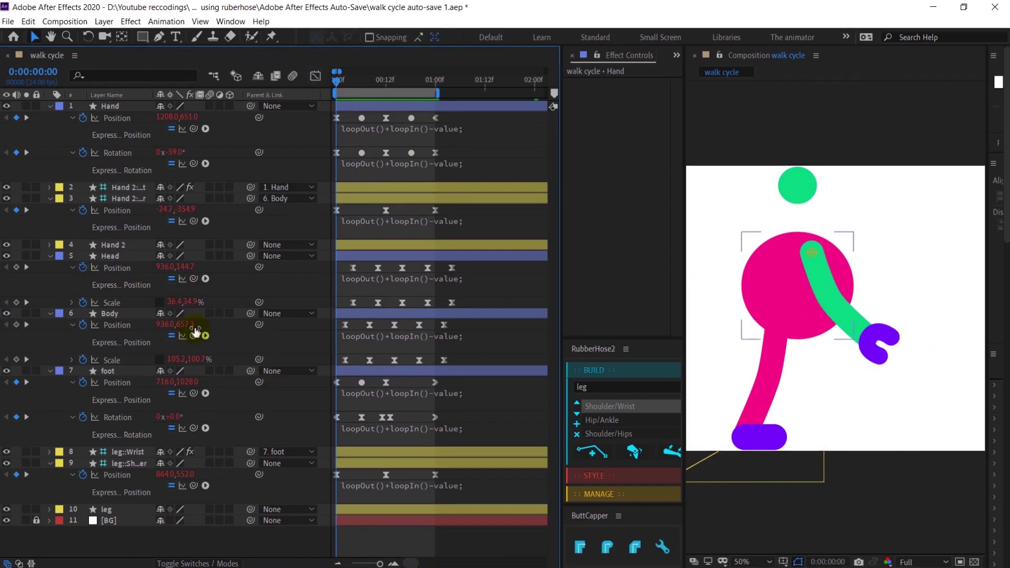
left_click(127, 190)
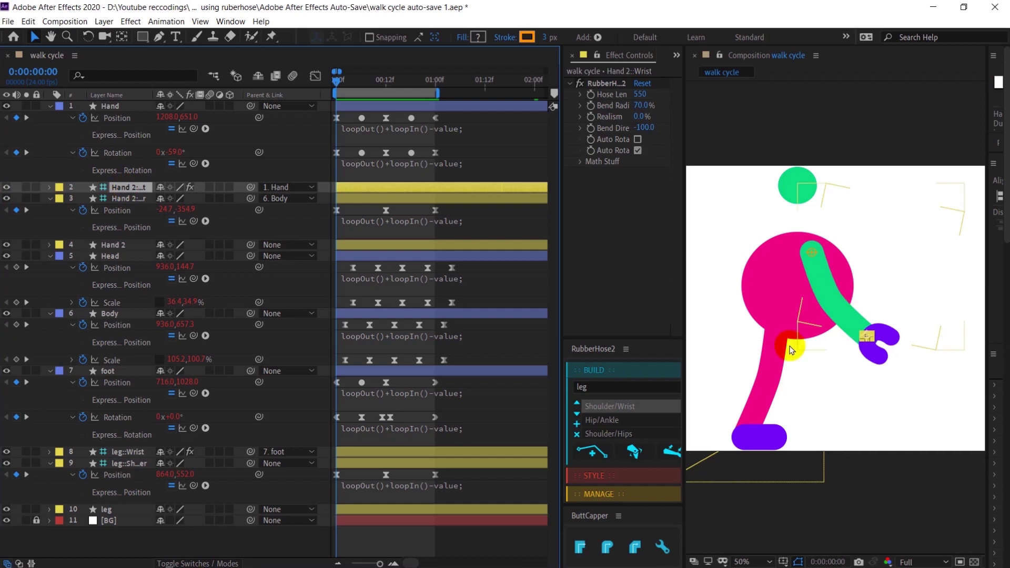
left_click(114, 245, "shift")
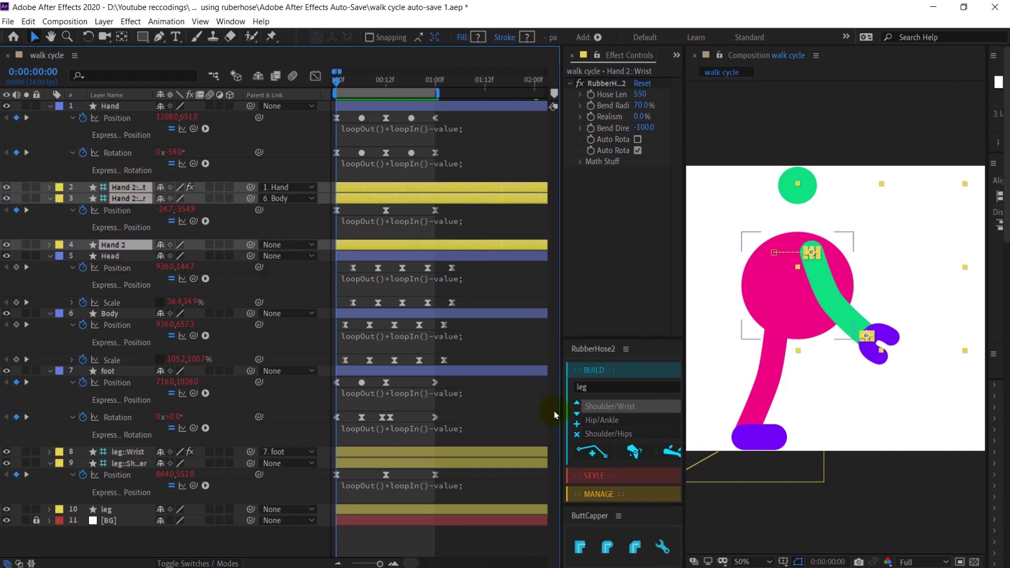
left_click(605, 496)
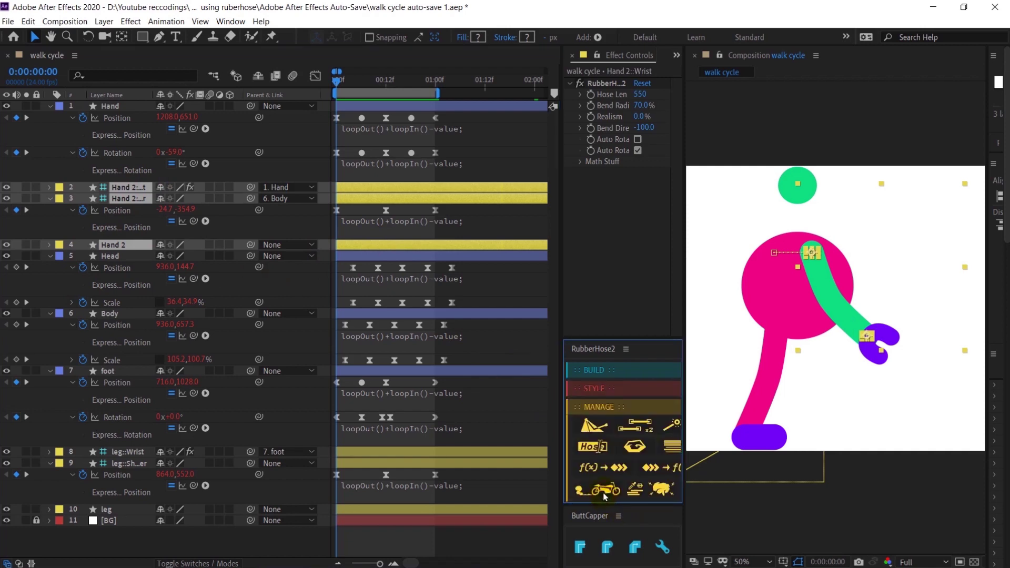
left_click(629, 424)
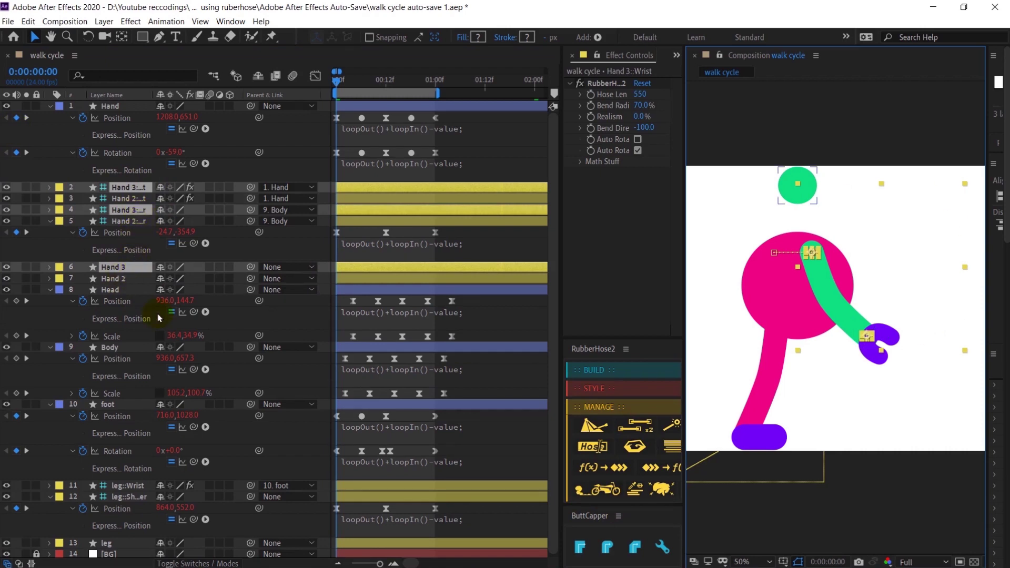
- Move the three Hand 3 hose layers below the leg's shoulder controller in the stacking order
scroll(159, 318, "down", 1)
left_click_drag(136, 265, 137, 351)
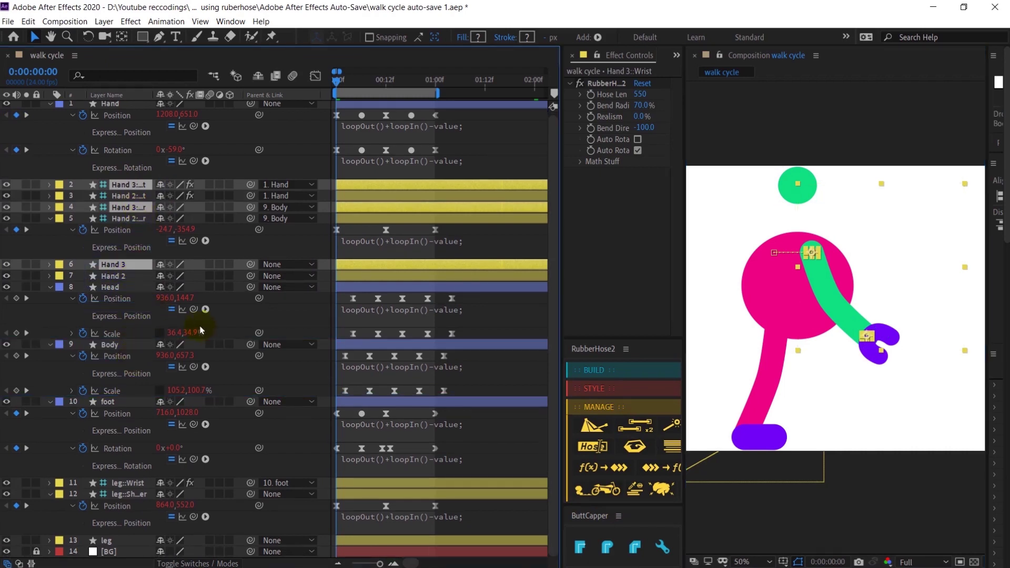
left_click_drag(133, 393, 138, 536)
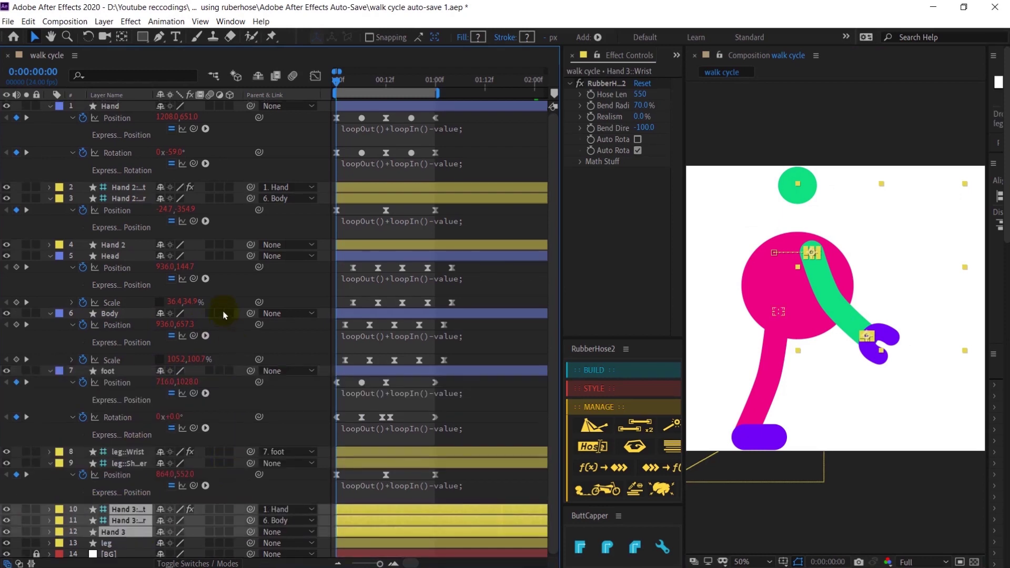
- Duplicate the Hand shape layer, place the copy above the Hand 3 layers and parent Hand 3's wrist controller to it
left_click(118, 107)
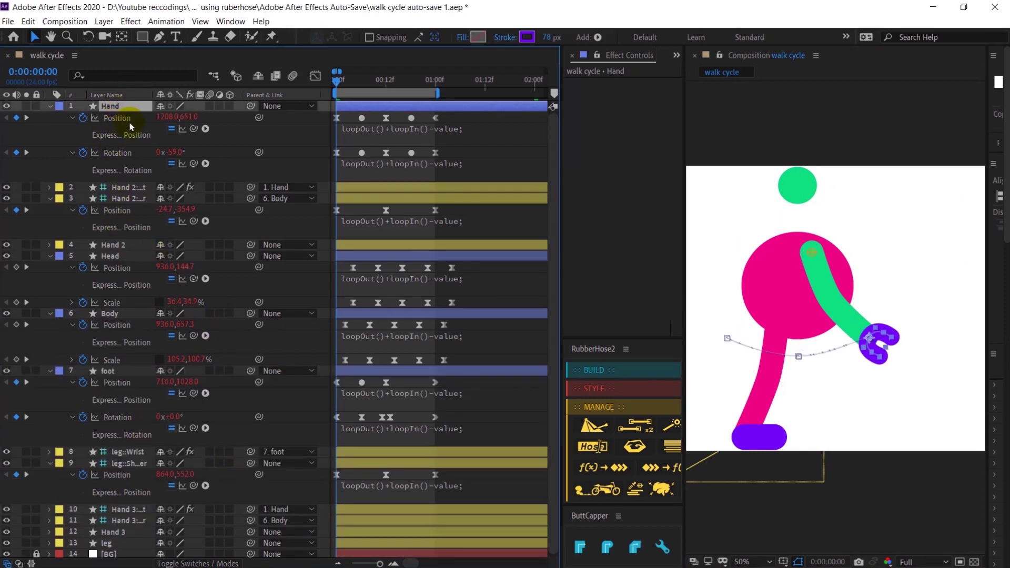
key("ctrl+d")
left_click_drag(123, 107, 135, 512)
left_click(139, 507)
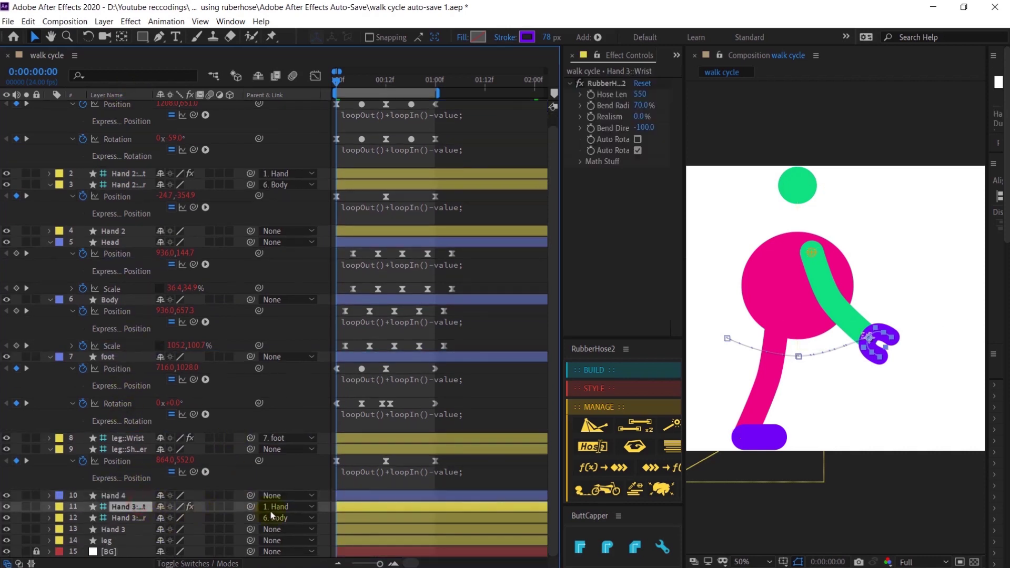
left_click_drag(198, 507, 126, 496)
- Move the leg layer above Hand 4 so the second arm sits behind the leg
left_click(116, 496)
left_click(112, 530, "shift")
left_click_drag(111, 541, 128, 491)
- Shift all Hand 4 and Hand 3 shoulder controller keyframes to start at frame 12 and preview the opposite arm swing
left_click(115, 540)
left_click(118, 506, "shift")
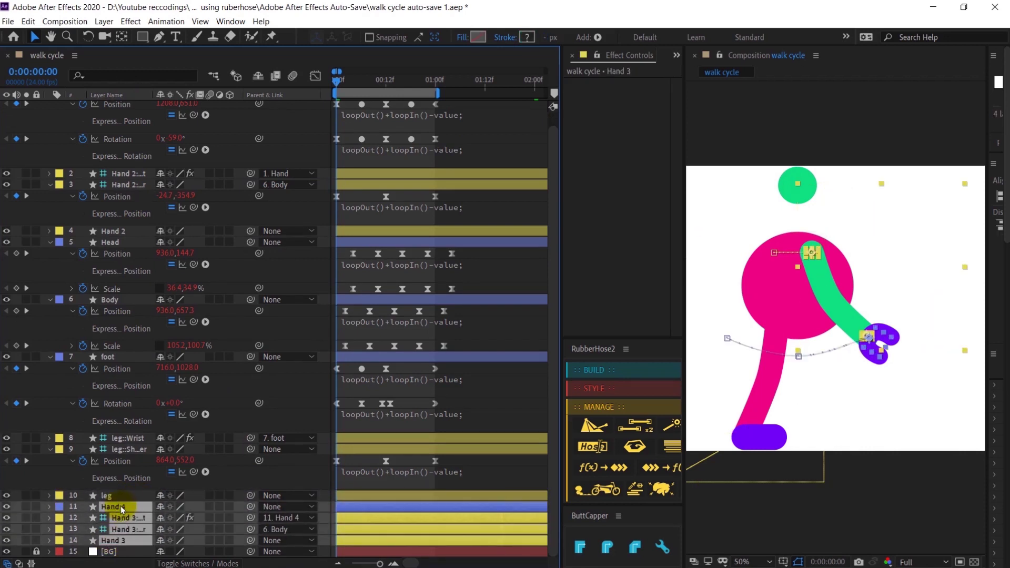
key("u")
scroll(378, 423, "down", 1)
scroll(378, 422, "down", 1)
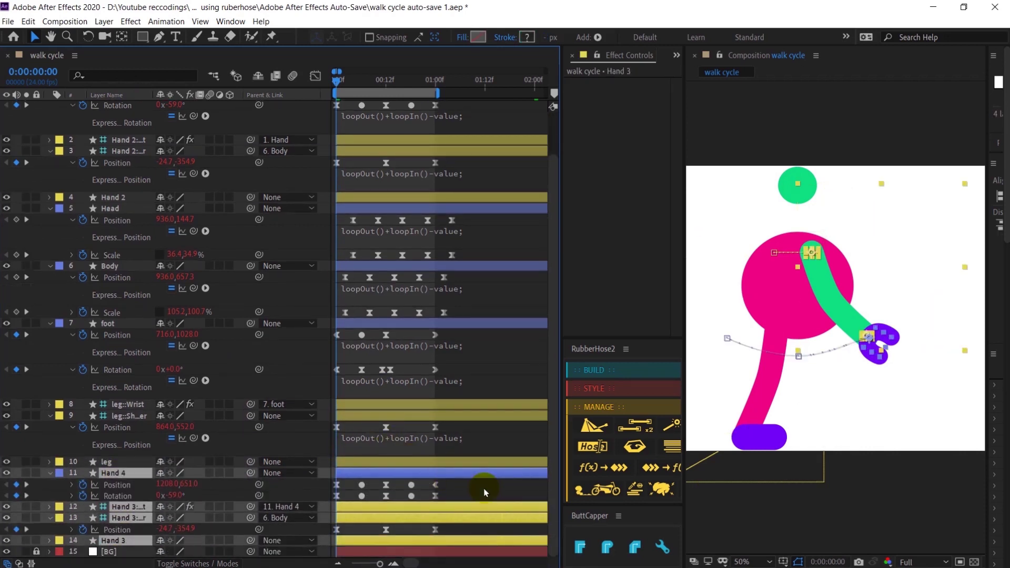
left_click_drag(485, 486, 334, 535)
key("=")
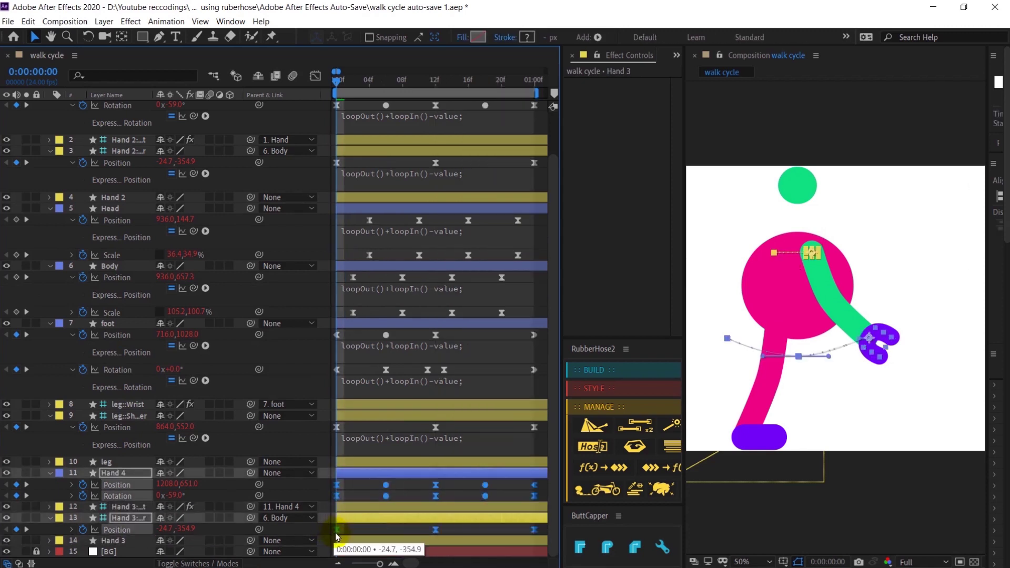
left_click_drag(402, 496, 493, 496)
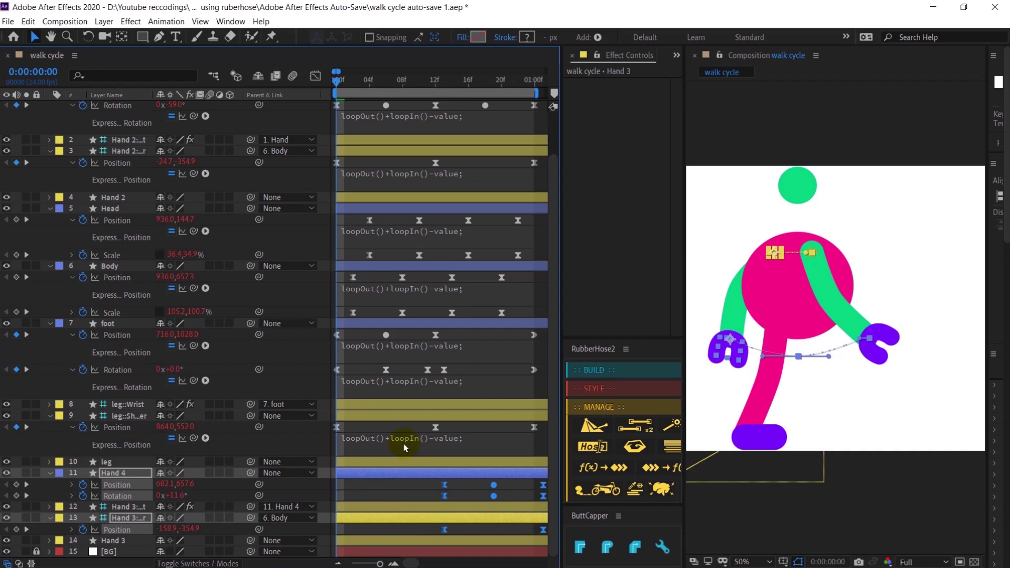
left_click(435, 80)
key("-")
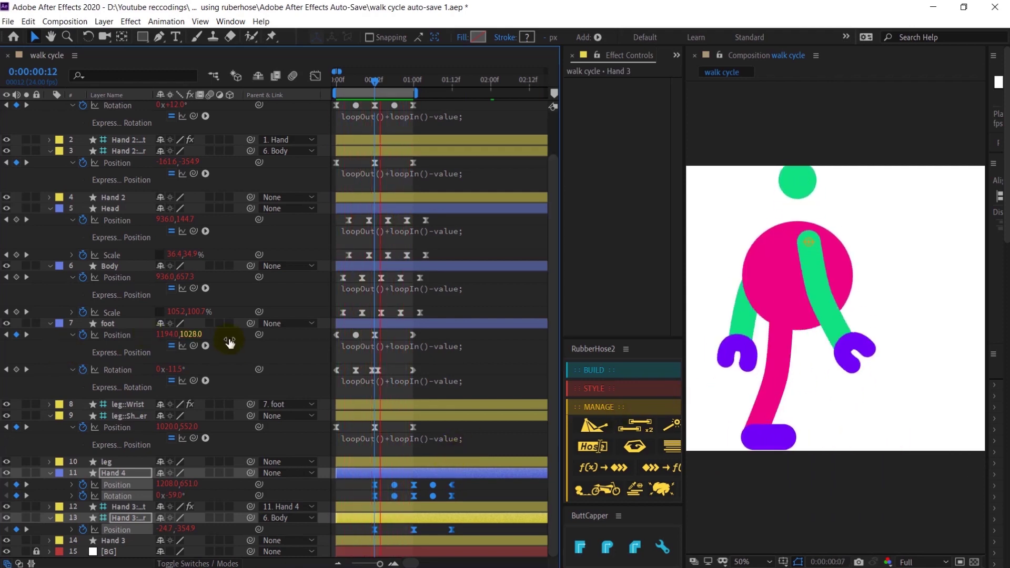
scroll(233, 339, "up", 2)
key("space")
left_click(552, 386)
- Duplicate the complete leg hose rig with RubberHose2 and move the leg 2 layers below Hand 4
scroll(126, 457, "down", 2)
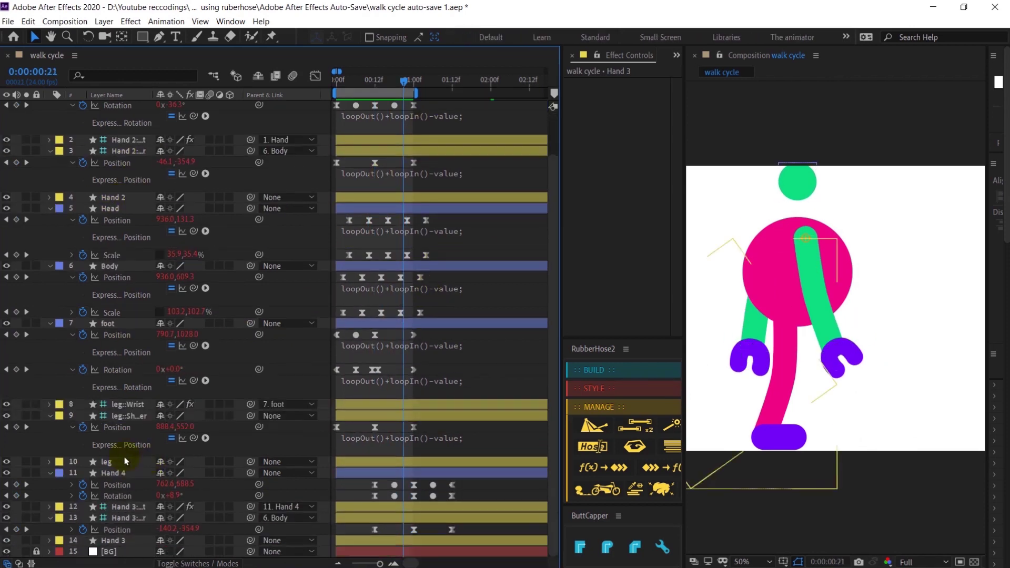
left_click(125, 461)
left_click(125, 473, "ctrl")
left_click(125, 473, "ctrl")
left_click(131, 405, "ctrl")
left_click(131, 416, "ctrl")
left_click(103, 323, "ctrl")
left_click(103, 323, "ctrl")
left_click(635, 426)
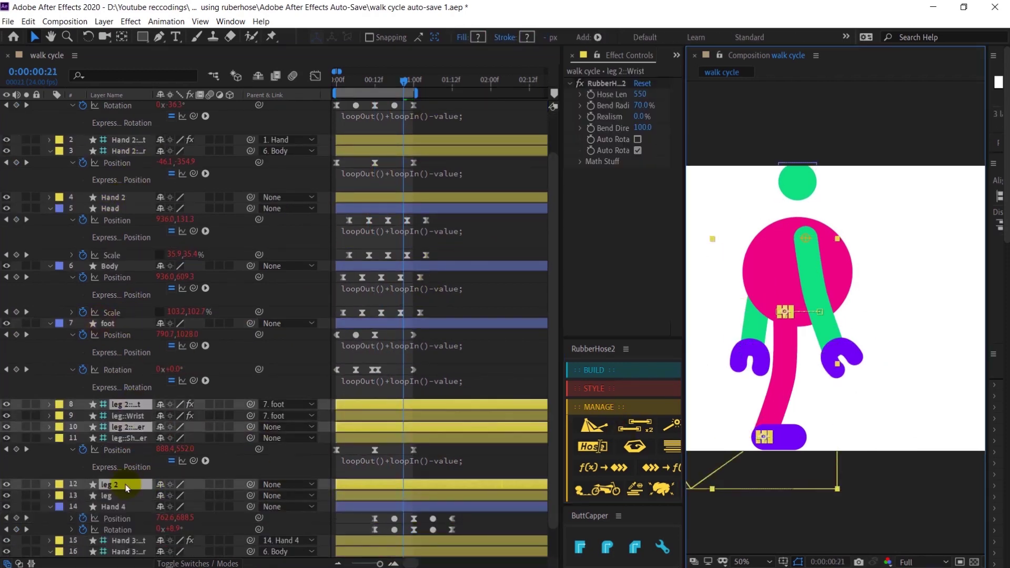
left_click_drag(125, 486, 129, 534)
- Duplicate the foot layer and place foot 2 below the original leg layers
left_click(128, 324)
key("ctrl+d")
left_click_drag(128, 325, 135, 513)
- Move Hand 4 below the leg 2 layers and parent leg 2's wrist controller to foot 2
scroll(131, 489, "down", 2)
left_click_drag(122, 428, 132, 500)
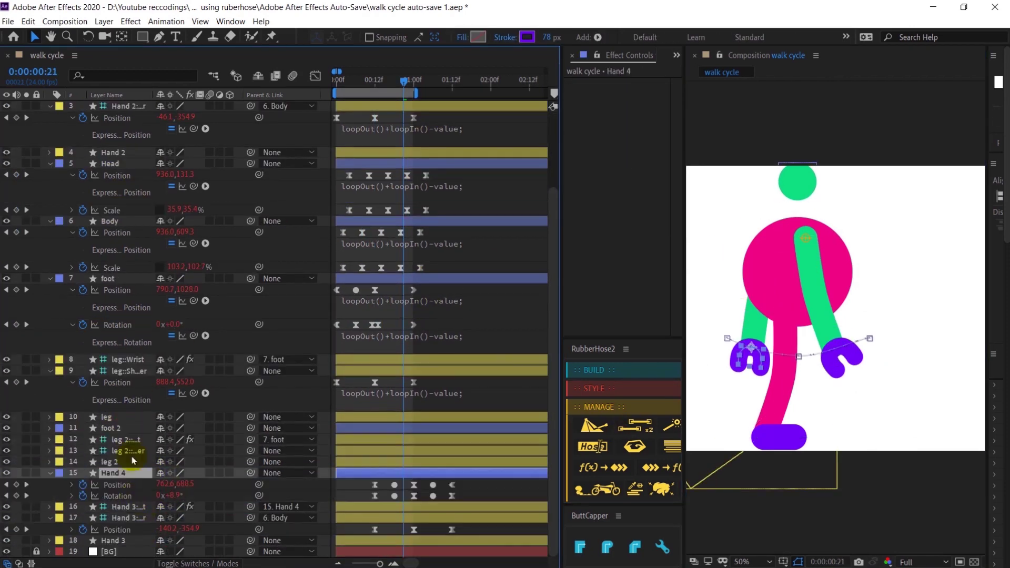
left_click_drag(250, 439, 131, 428)
- Shift all foot 2 and leg 2 shoulder controller keyframes to start at frame 12 and preview the full walk
left_click(130, 428)
left_click(131, 461, "shift")
key("u")
left_click_drag(472, 435, 344, 495)
key("j")
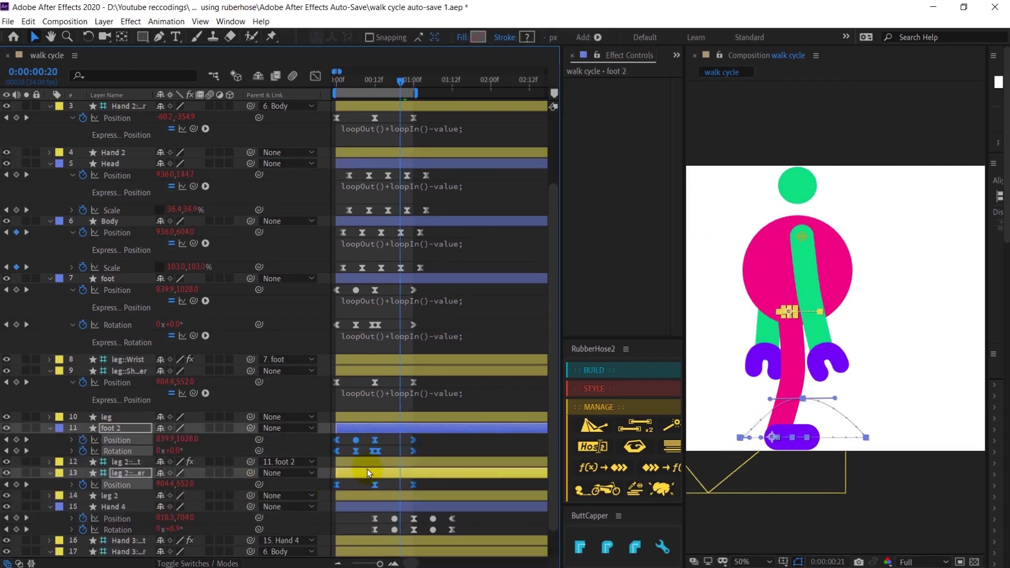
key("Page_Up")
key("Page_Up")
key("Page_Up")
key("Page_Up")
key("Page_Up")
key("Page_Up")
key("Page_Up")
key("Page_Up")
key("equal")
key("equal")
left_click_drag(388, 450, 493, 447)
key("minus")
left_click_drag(351, 451, 380, 453)
key("minus")
key("minus")
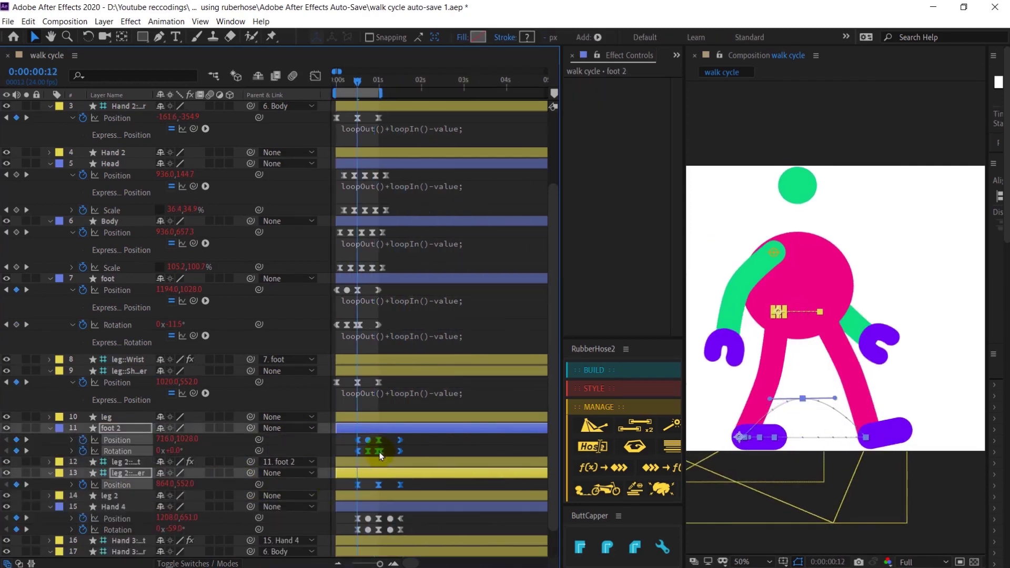
key("space")
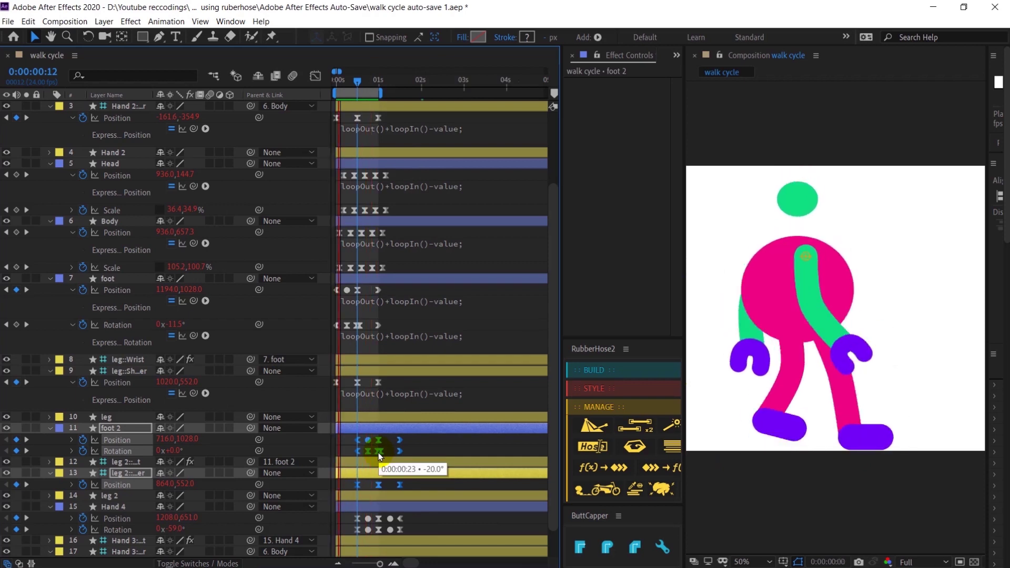